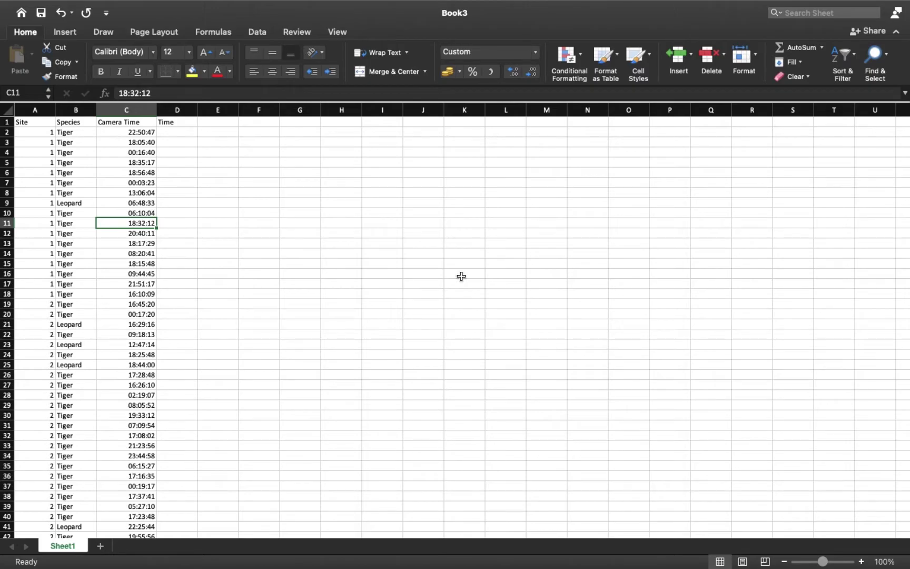
Step: Look over the Site, Species and Camera Time columns of the camera-trap data
scroll(462, 276, up, 2)
scroll(325, 331, down, 1)
scroll(325, 330, up, 1)
scroll(63, 243, up, 1)
click(83, 127)
click(121, 126)
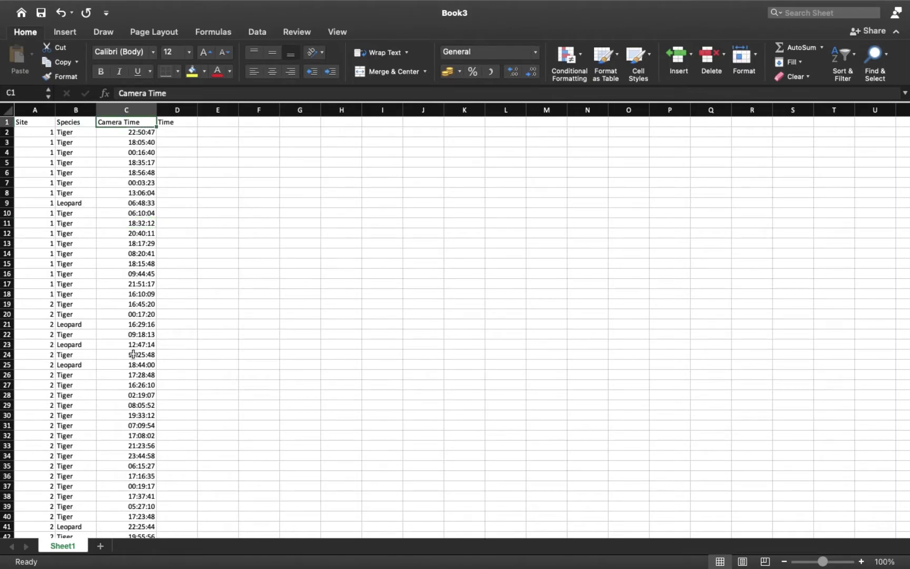
click(78, 113)
drag(78, 113, 126, 113)
click(35, 112)
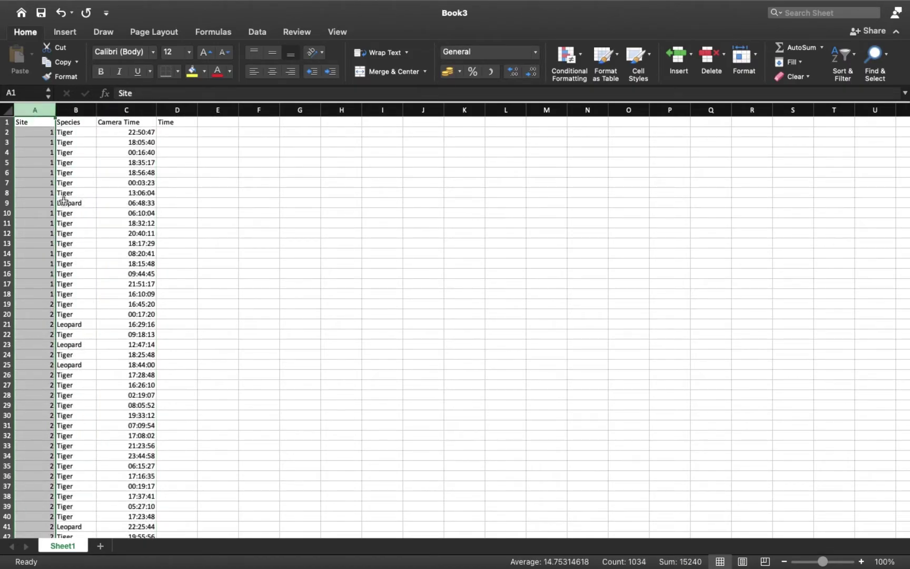
click(50, 125)
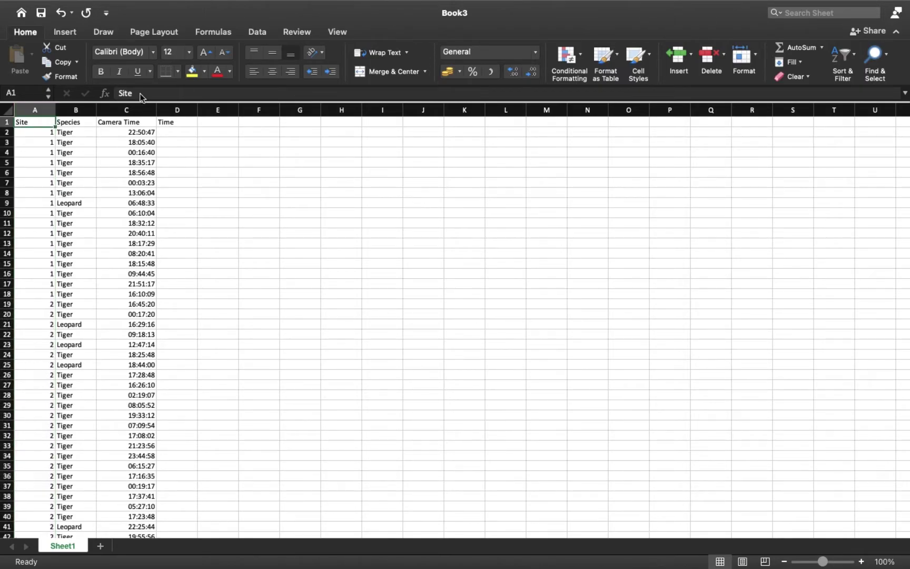
Step: Add filters to the header row and review the list of site numbers in the Site filter
click(259, 31)
click(257, 52)
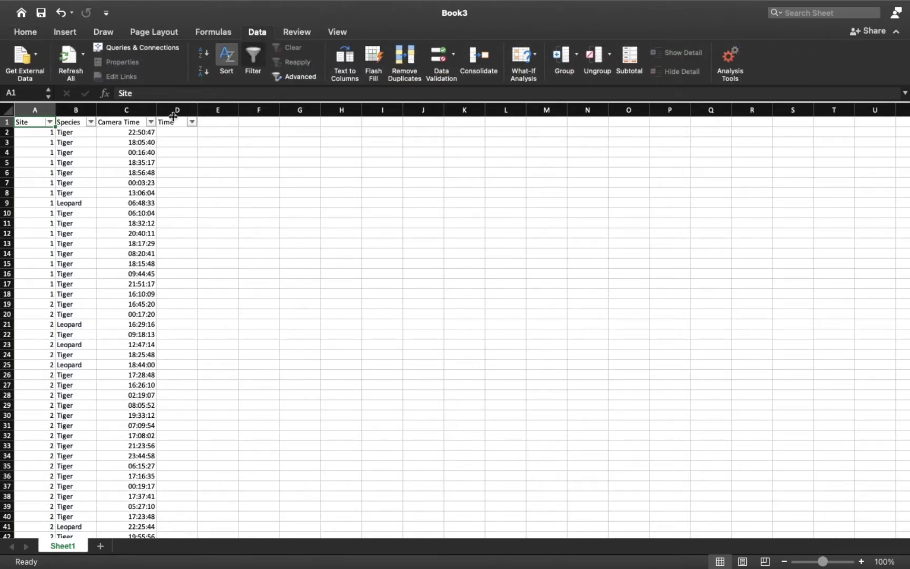
click(50, 121)
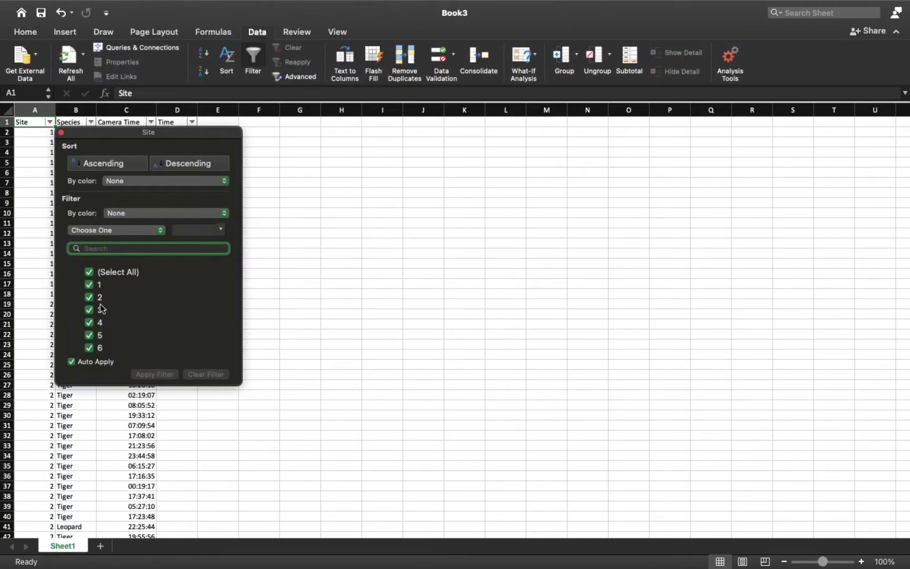
scroll(102, 311, down, 5)
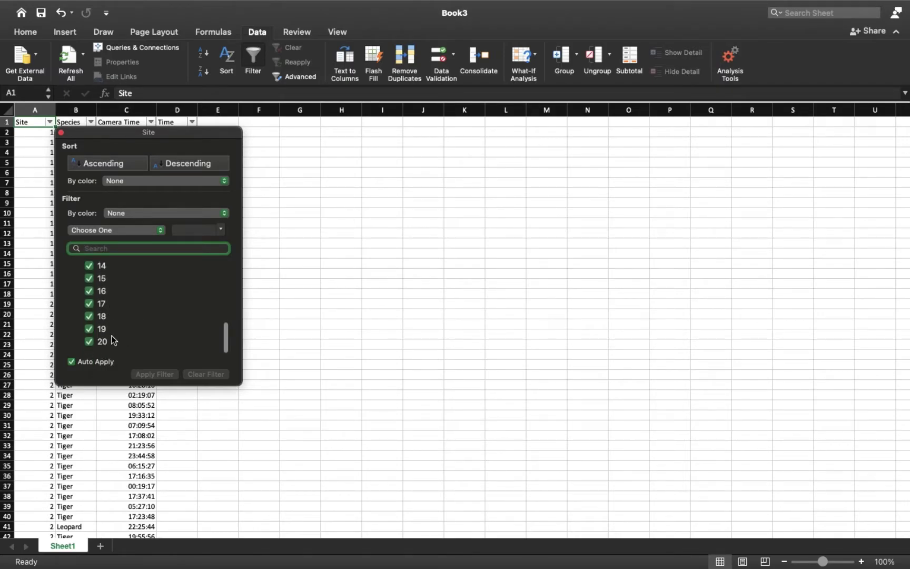
click(61, 133)
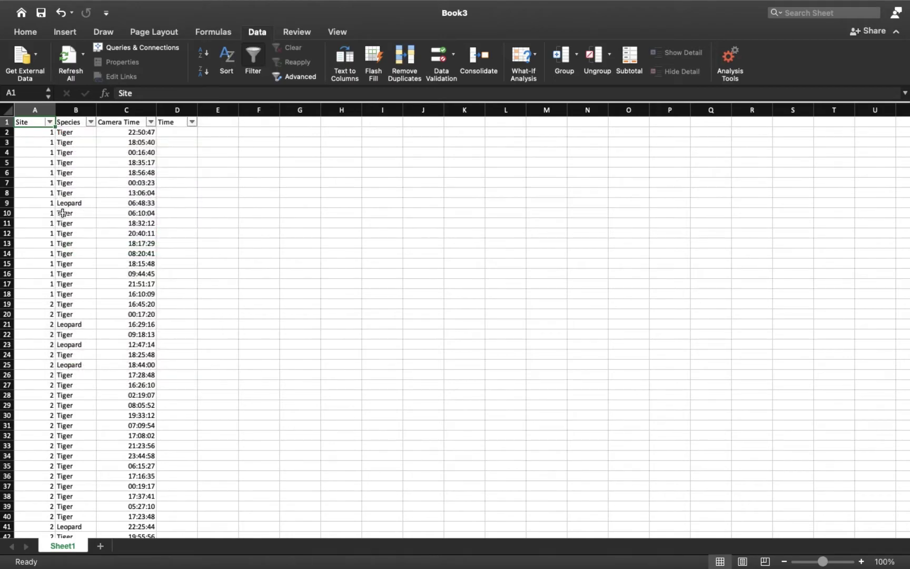
Step: Examine the Site column and the species recorded in the rows for sites 1 and 2
click(63, 213)
drag(33, 132, 40, 540)
scroll(40, 512, up, 7)
scroll(41, 511, up, 3)
click(52, 255)
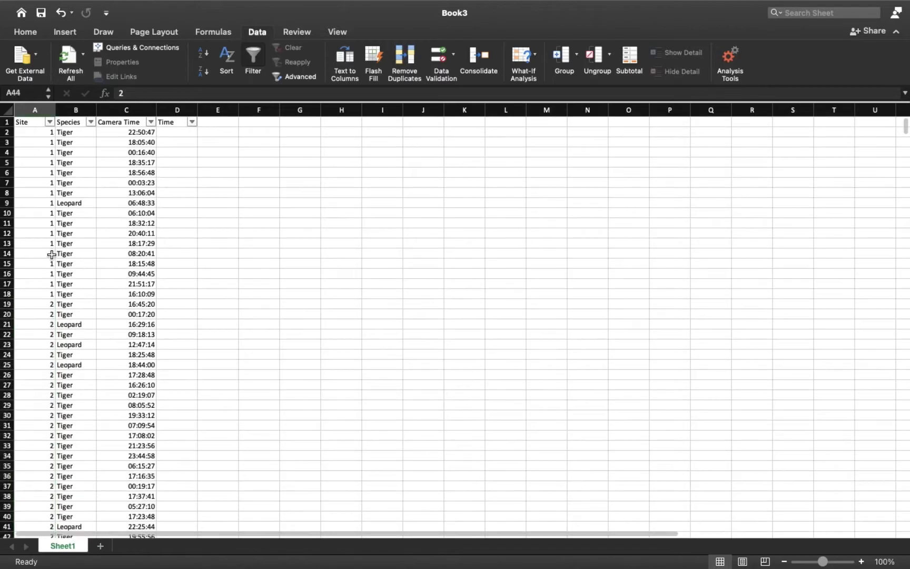
click(34, 132)
drag(34, 133, 40, 295)
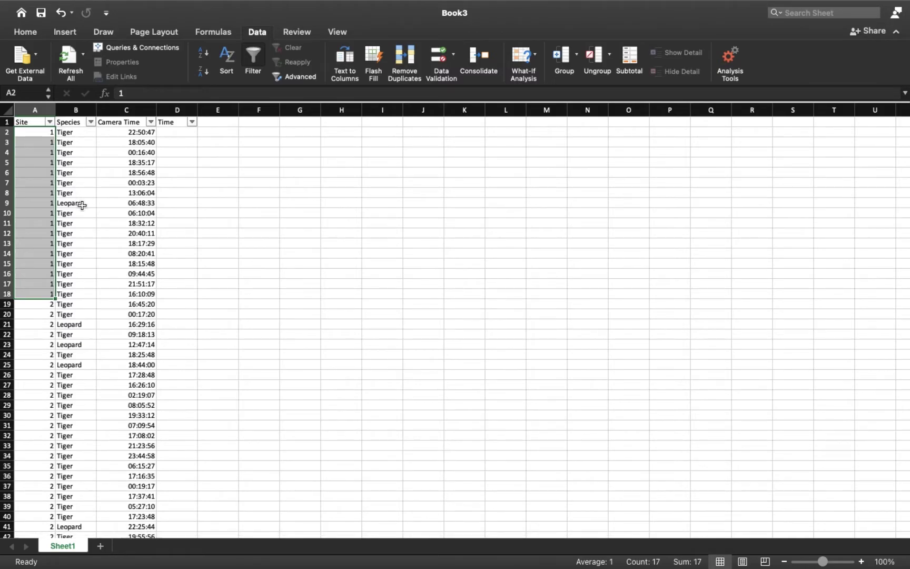
drag(71, 132, 75, 291)
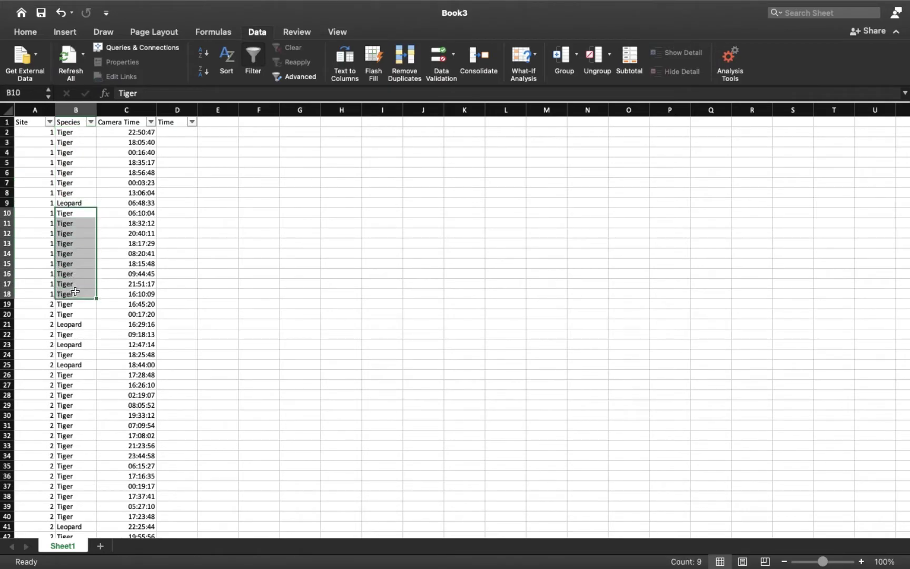
click(82, 202)
drag(42, 135, 55, 295)
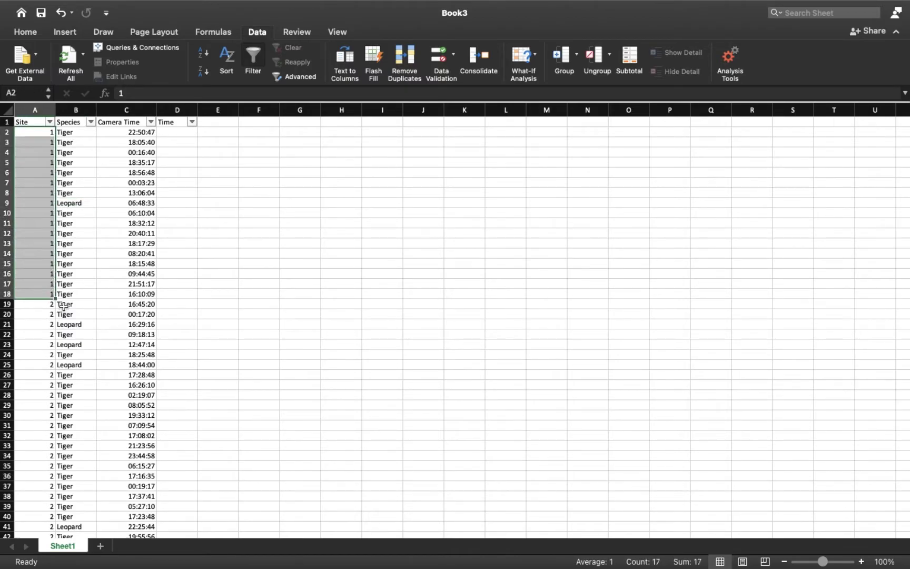
scroll(82, 337, down, 5)
click(83, 187)
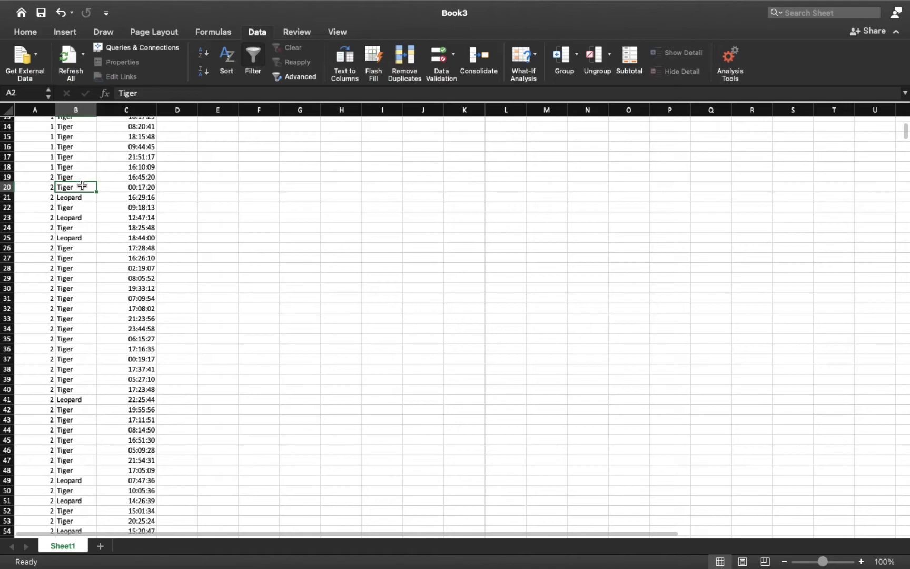
click(80, 178)
scroll(79, 178, up, 10)
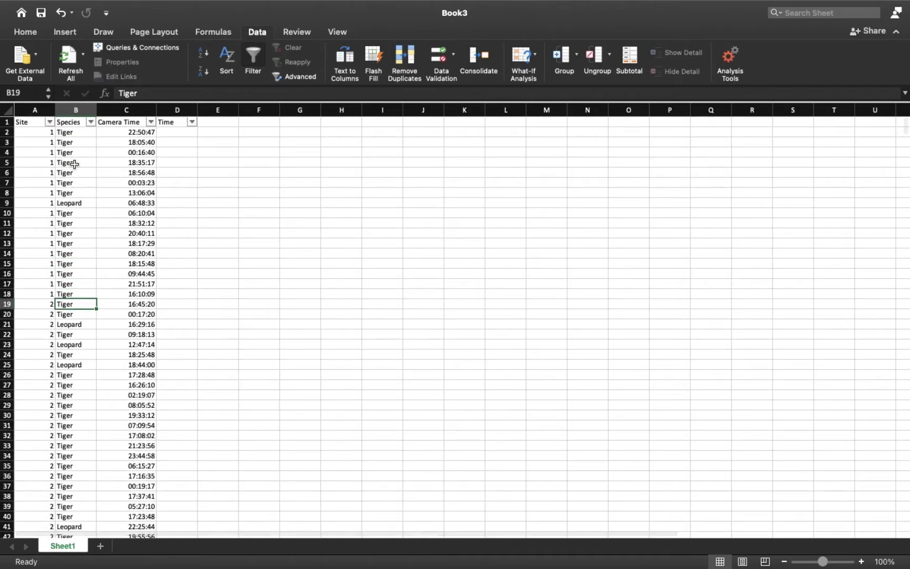
Step: Compare individual Tiger and Leopard records at sites 1 and 2, then inspect the first record's camera time
click(79, 132)
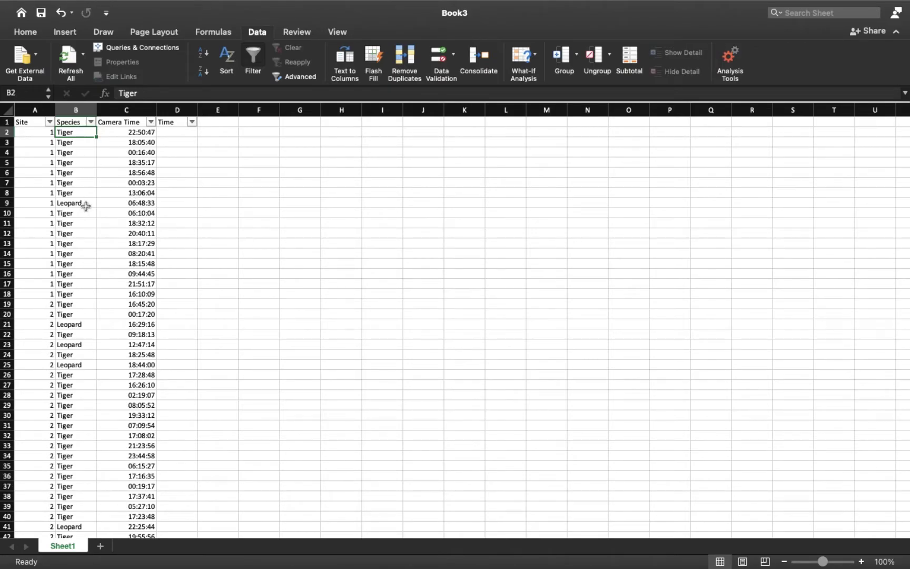
click(86, 205)
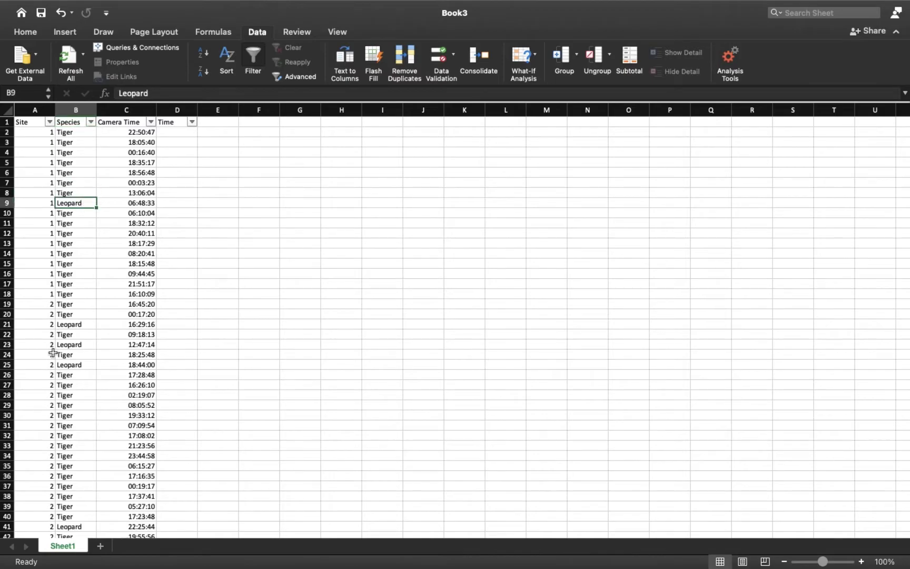
click(70, 332)
scroll(68, 416, up, 2)
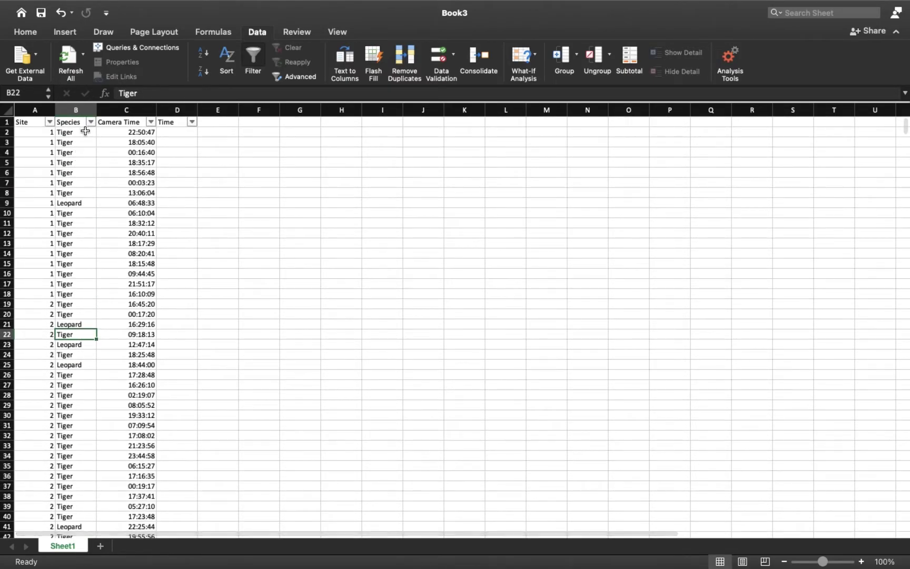
click(84, 131)
click(133, 132)
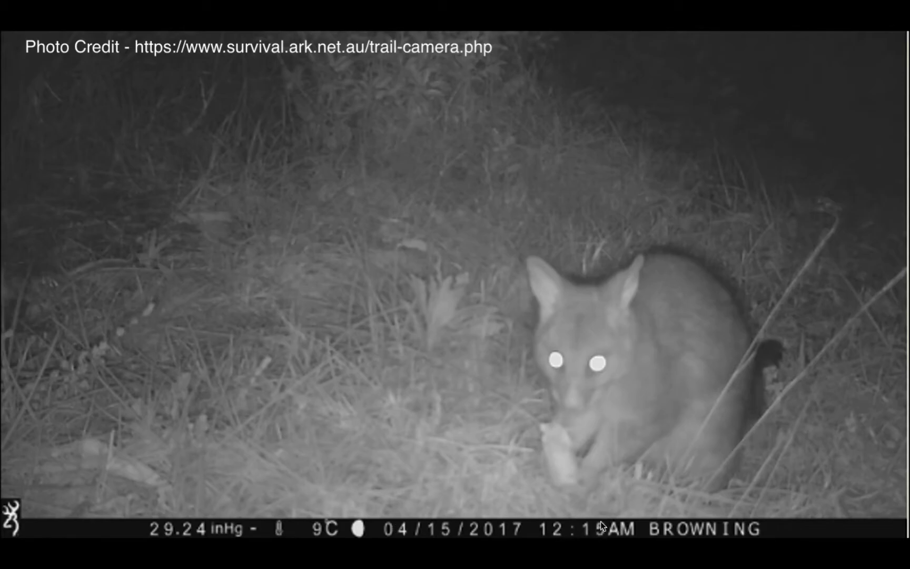
Step: Return from the trail-camera photo to the workbook and review the Species and Camera Time headers with the first record
key(ctrl+Left)
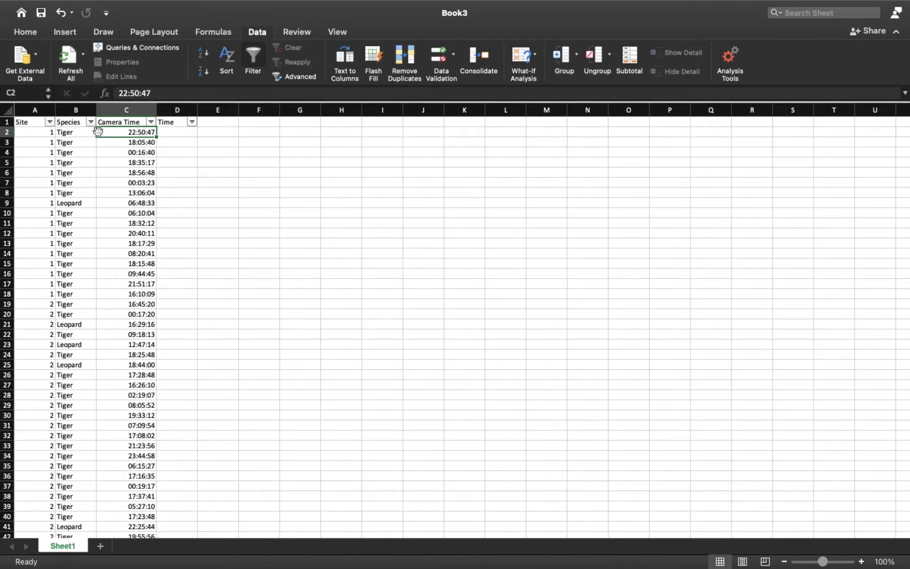
click(81, 131)
click(131, 136)
click(74, 122)
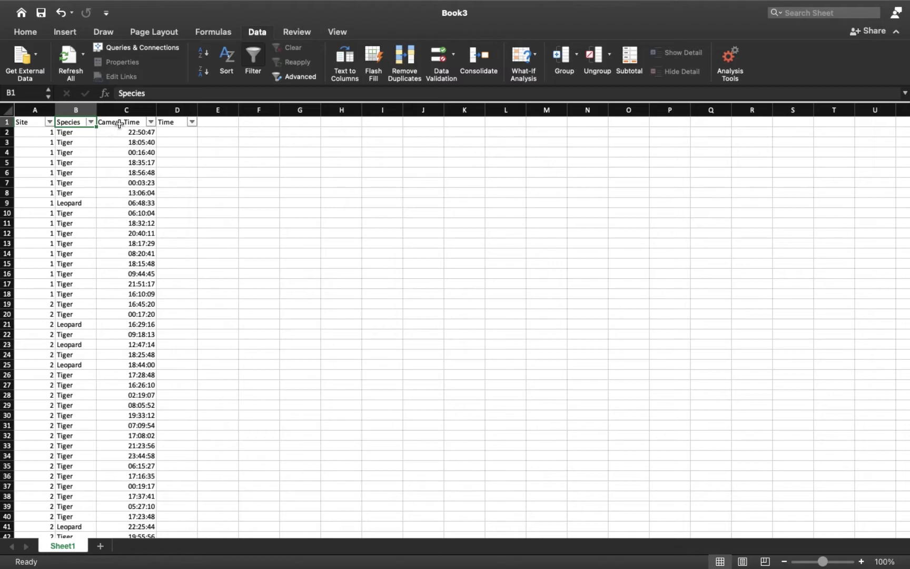
click(119, 122)
click(125, 133)
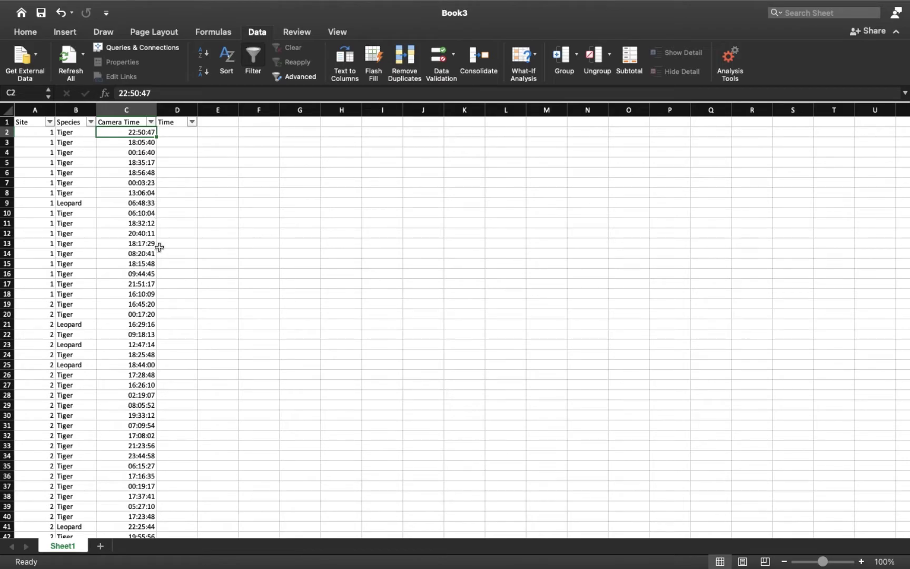
Step: Copy all camera times from C2 to C1034 and paste them as values into the Time column starting at D2
click(178, 134)
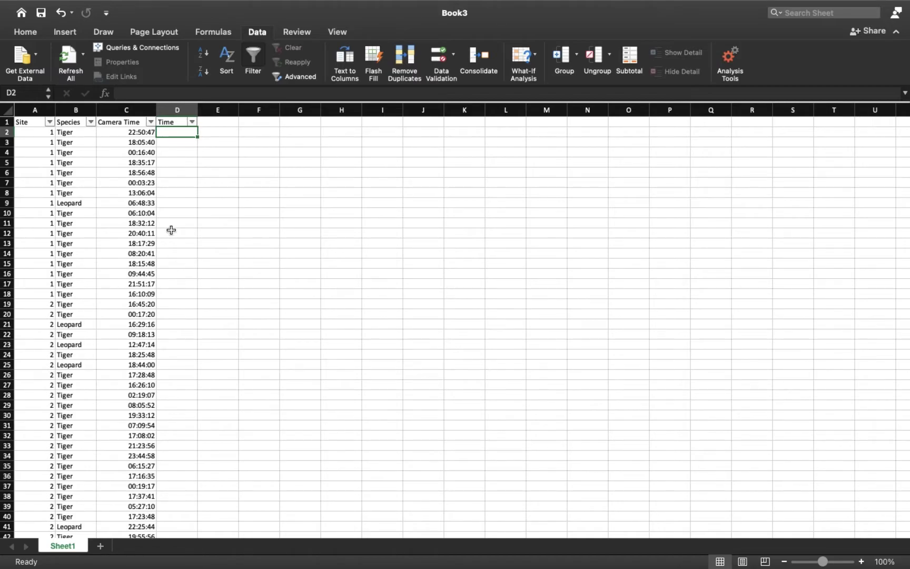
drag(122, 132, 121, 512)
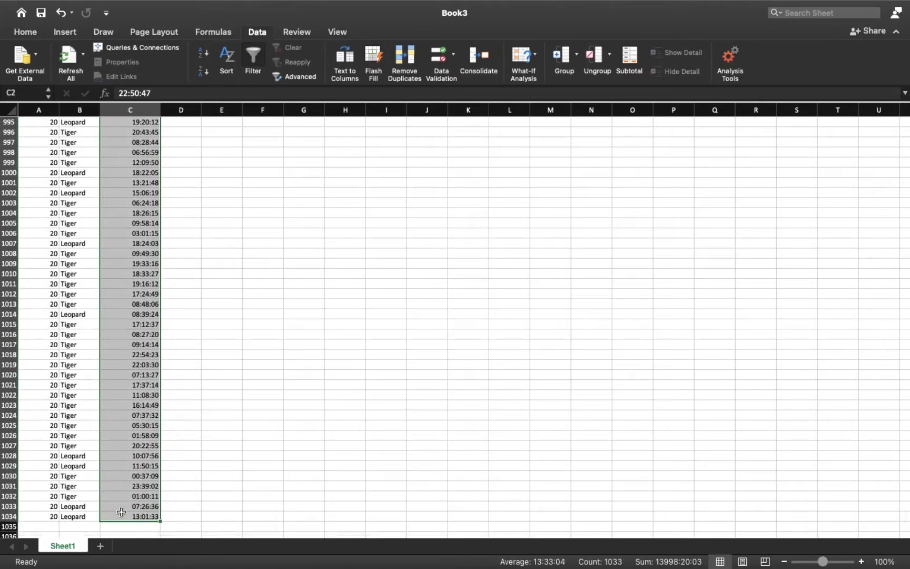
scroll(193, 334, up, 20)
key(super+c)
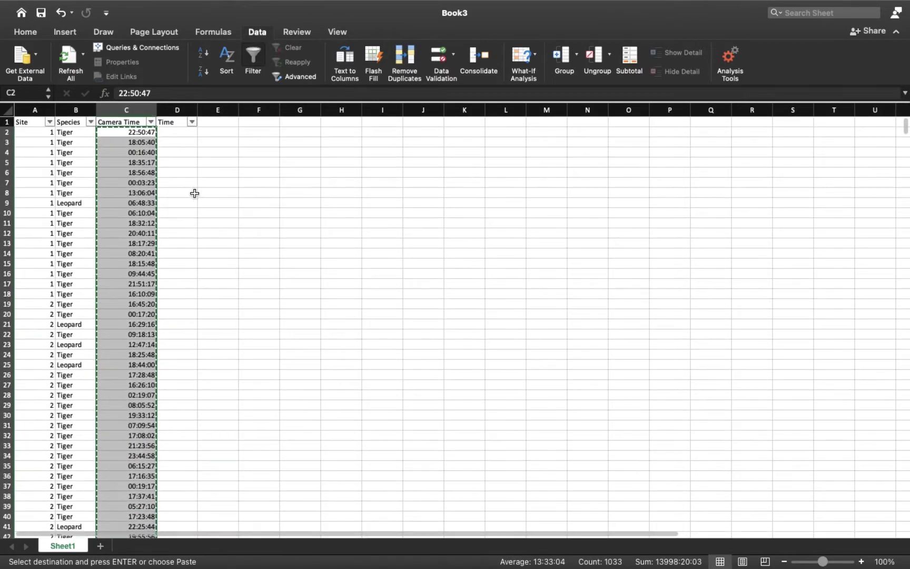
click(177, 133)
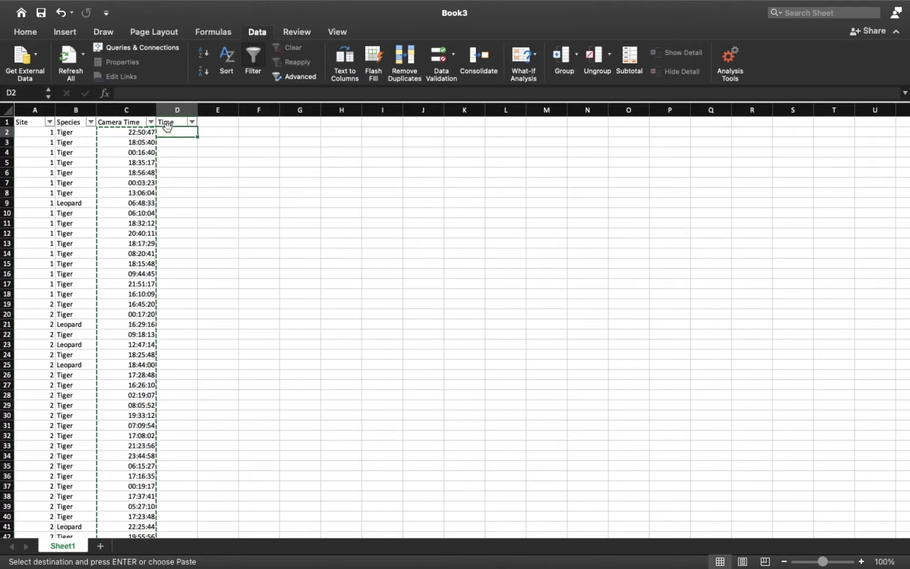
click(21, 32)
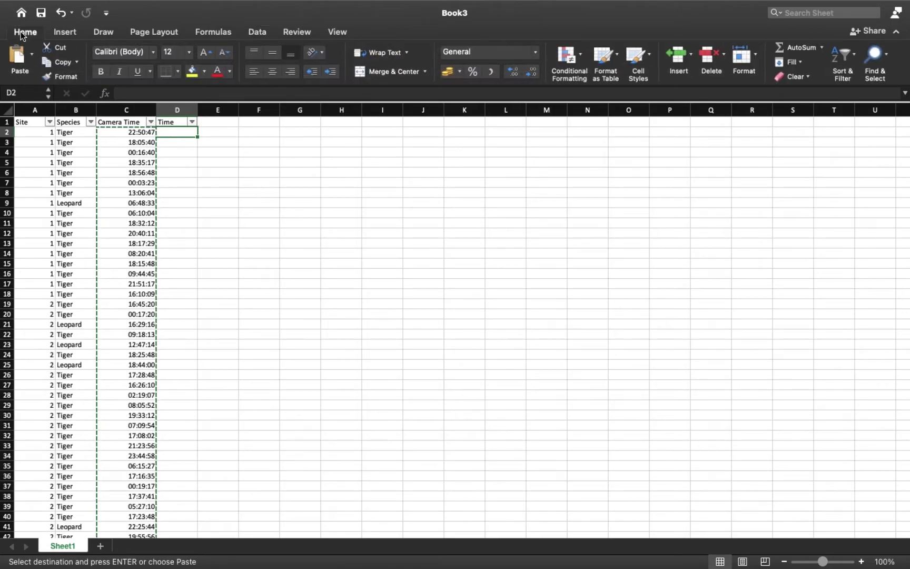
click(32, 57)
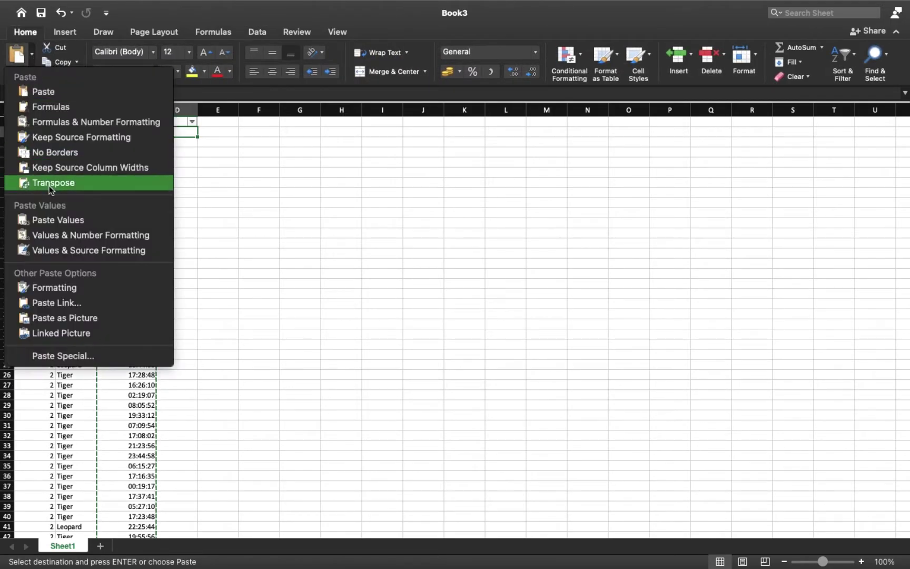
click(53, 223)
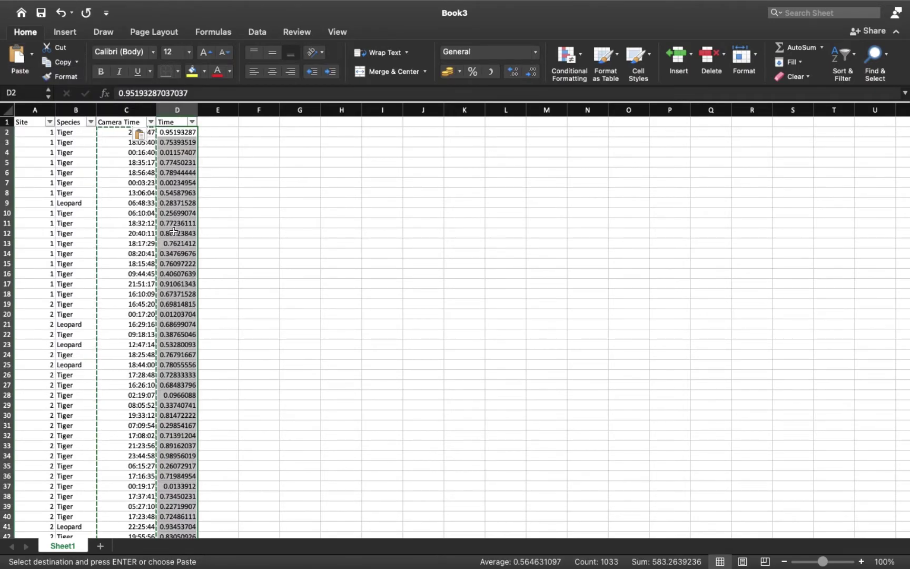
Step: Compare the clock times in the Camera Time column with the decimal values in the Time column
click(122, 132)
click(183, 212)
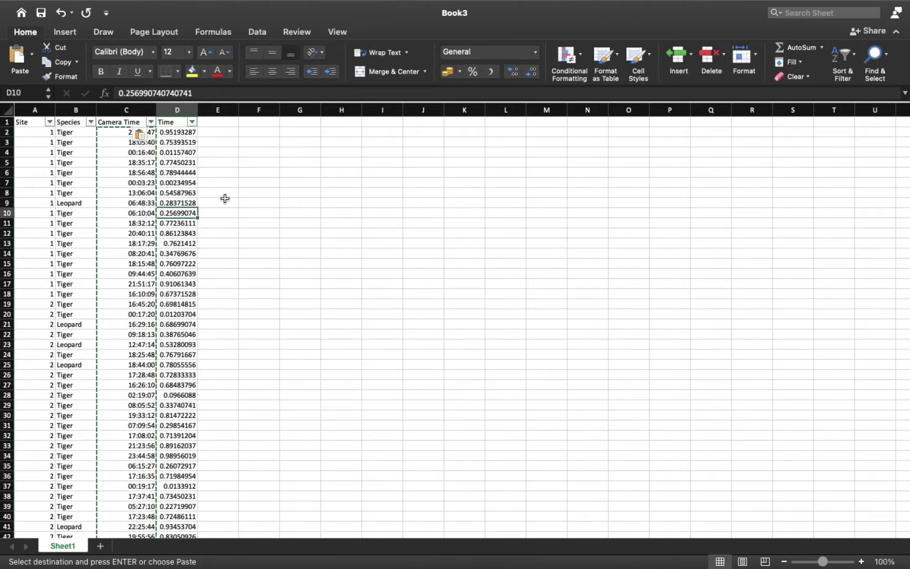
click(133, 191)
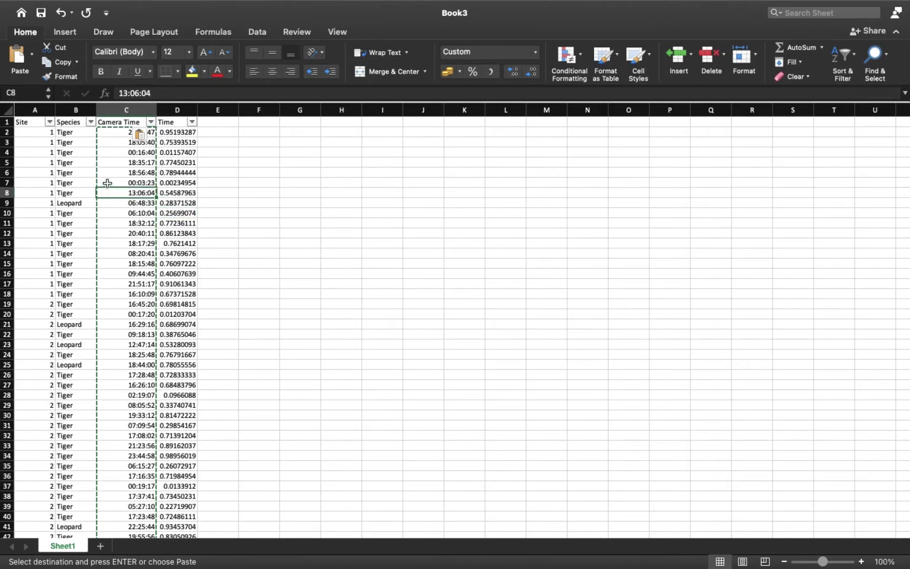
click(107, 183)
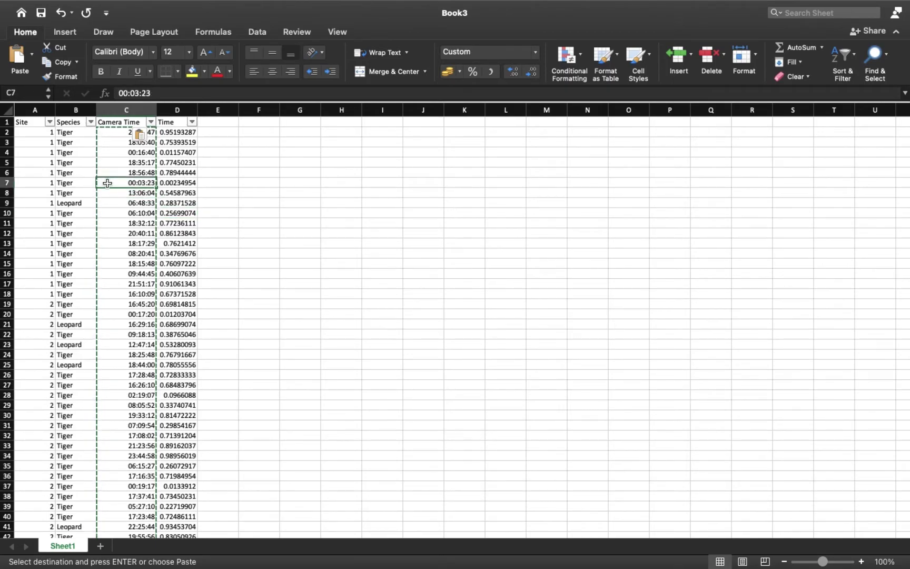
key(Right)
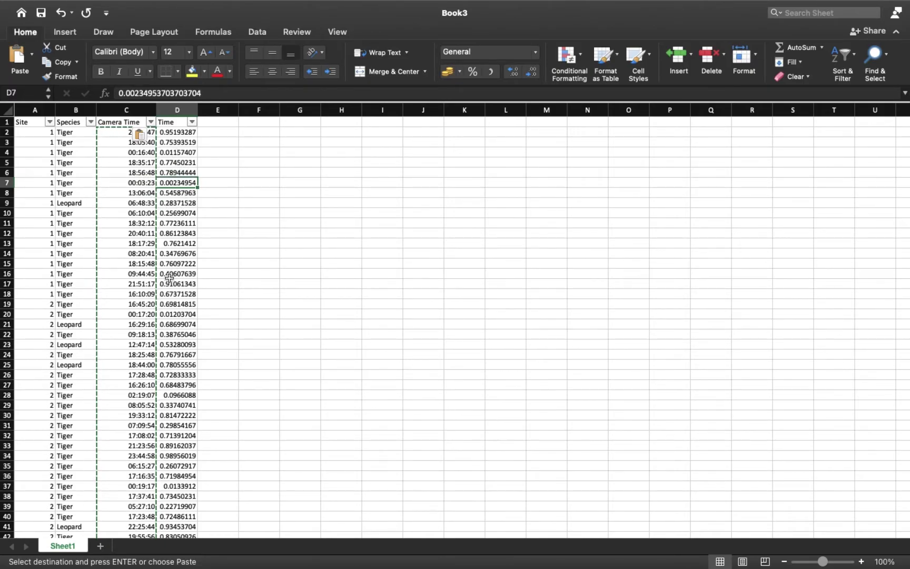
scroll(169, 277, down, 15)
scroll(172, 399, up, 15)
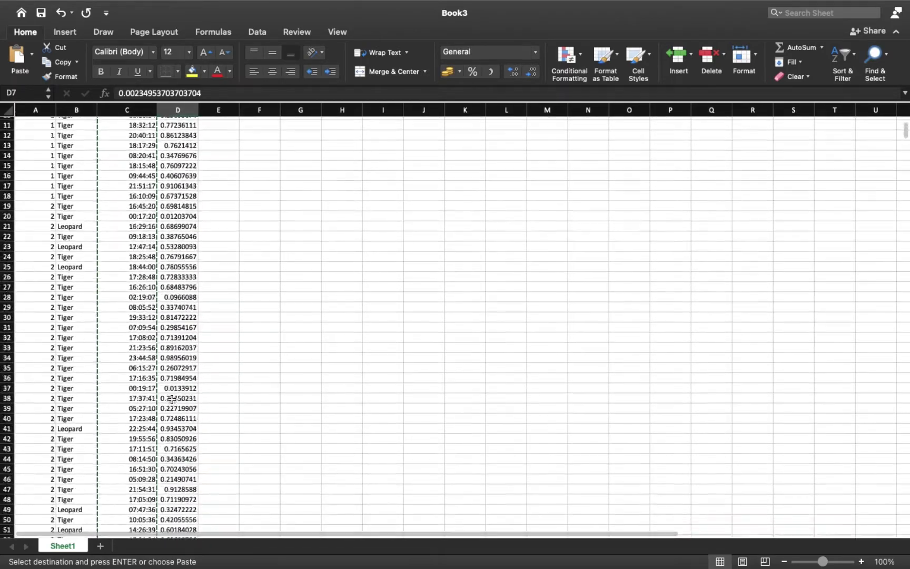
Step: Review the range of decimal values in the Time column's filter list, from the smallest to the largest
click(192, 122)
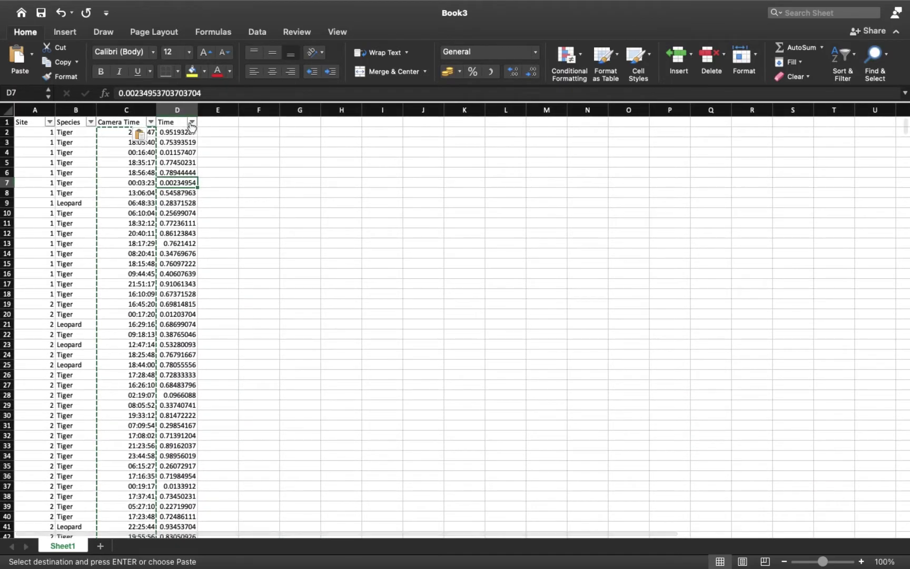
scroll(239, 315, down, 3)
scroll(242, 329, down, 20)
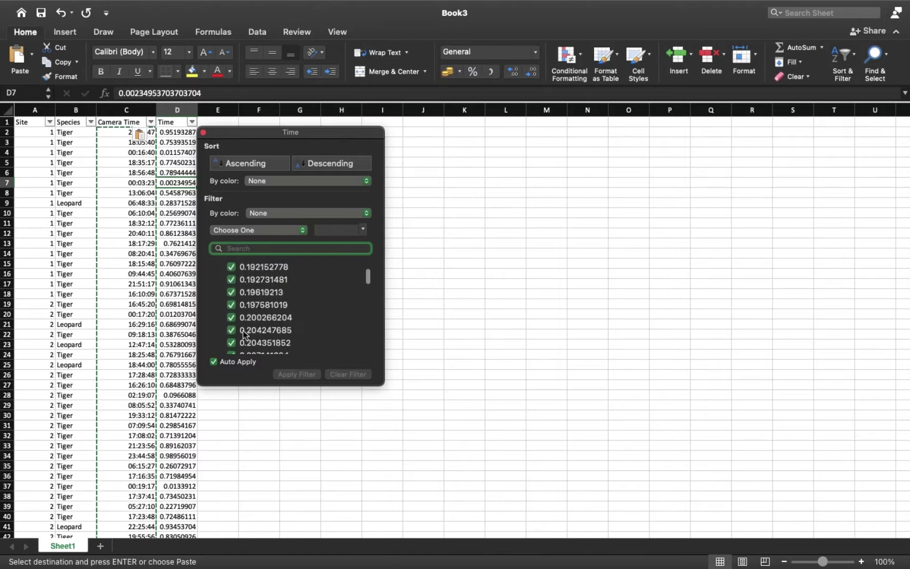
scroll(242, 329, down, 20)
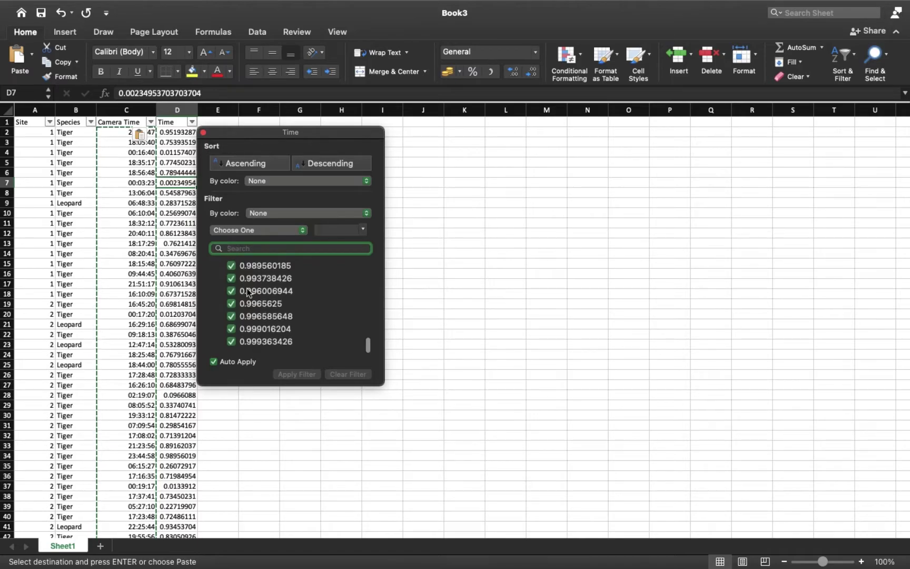
Step: Close the Time column's filter list and remove the filters from the header row
click(204, 132)
click(177, 223)
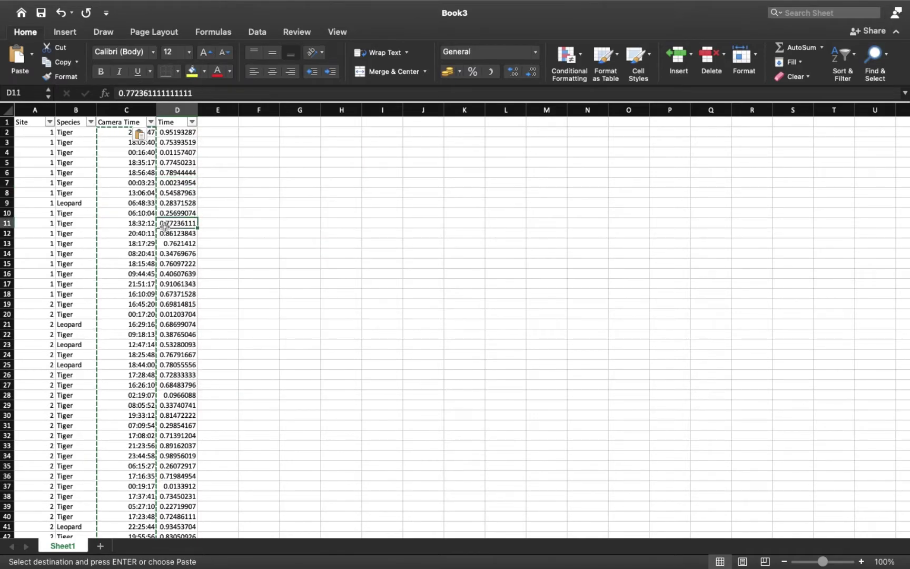
click(129, 192)
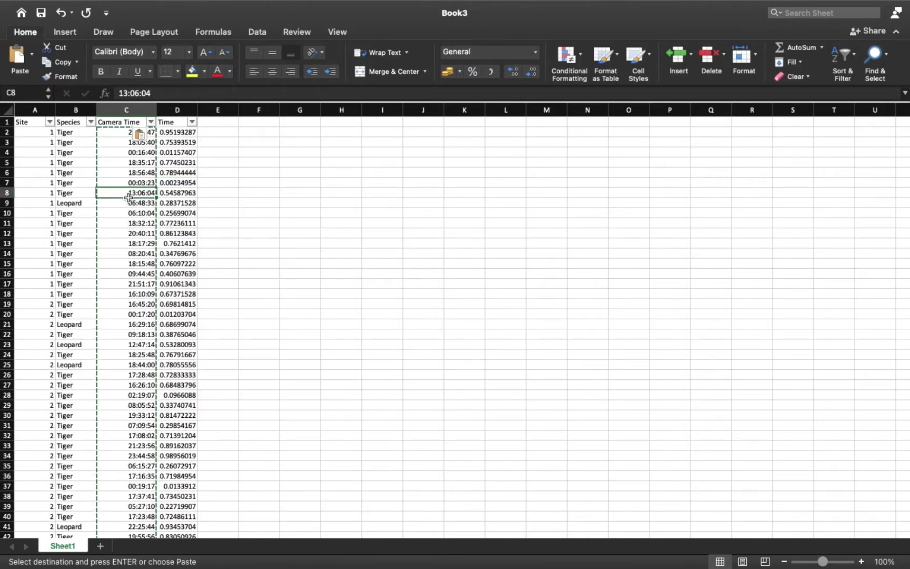
click(117, 122)
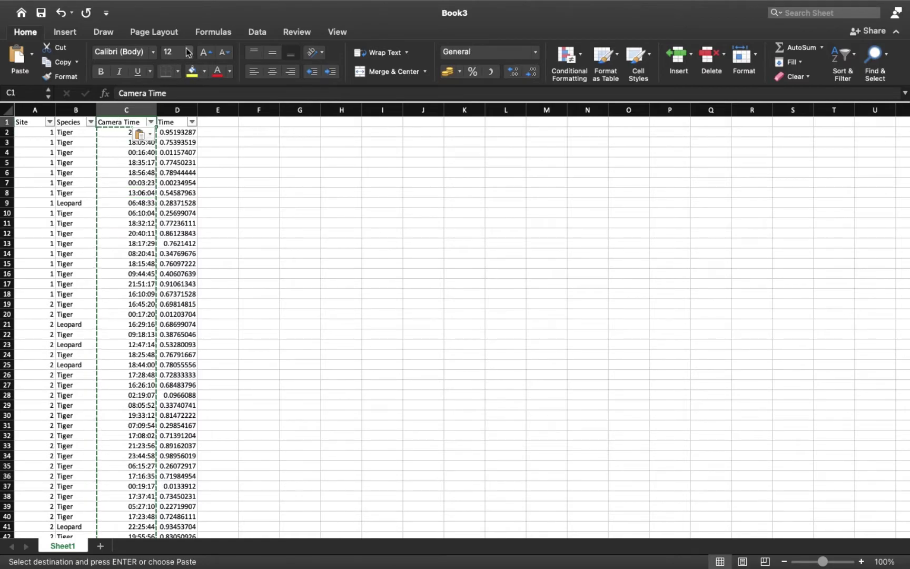
click(256, 32)
click(253, 59)
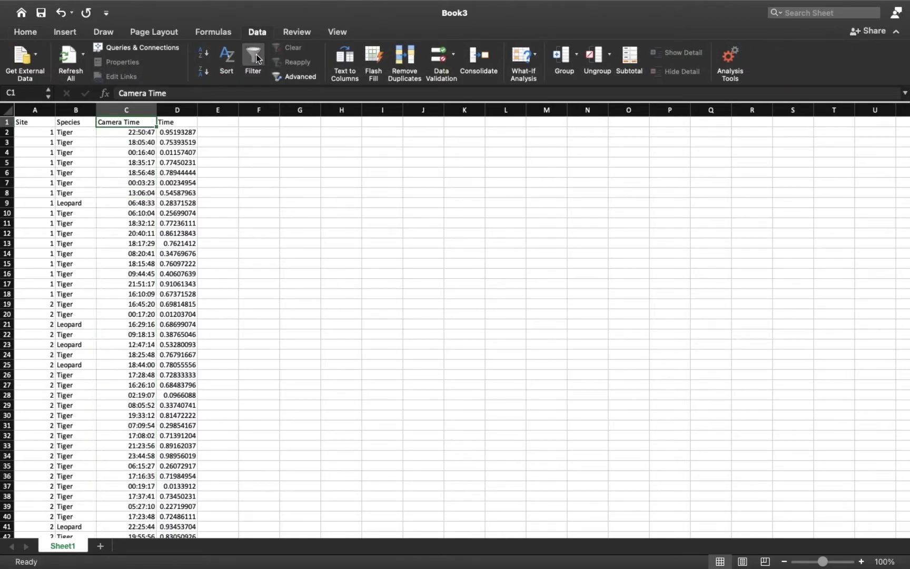
Step: Review the Species, Camera Time and Time columns, comparing the clock times with their decimal day fractions
click(141, 199)
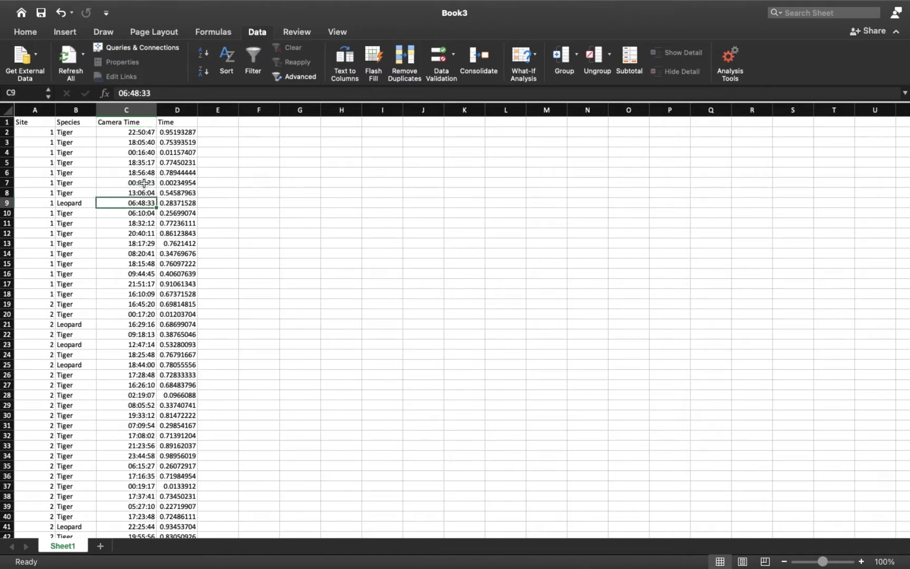
click(130, 113)
click(177, 110)
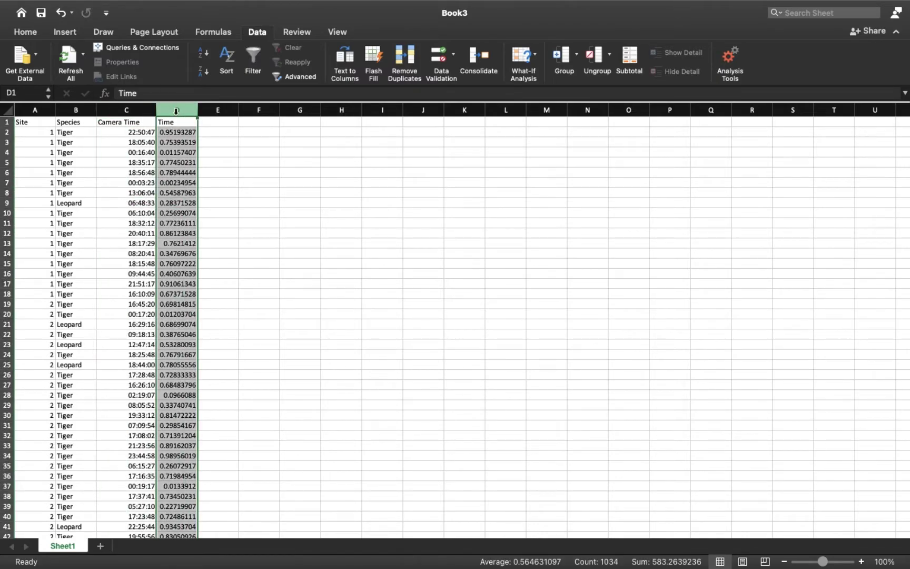
click(176, 124)
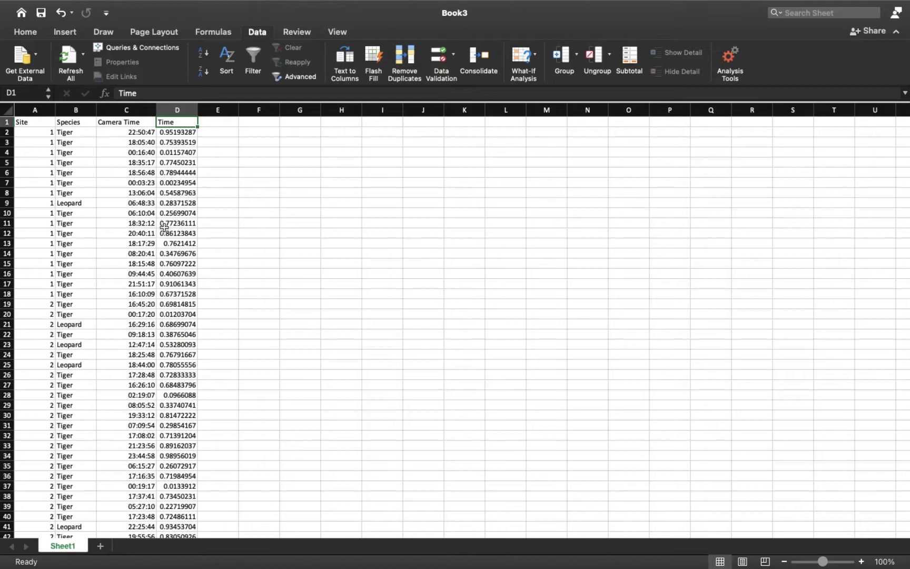
drag(168, 122, 164, 426)
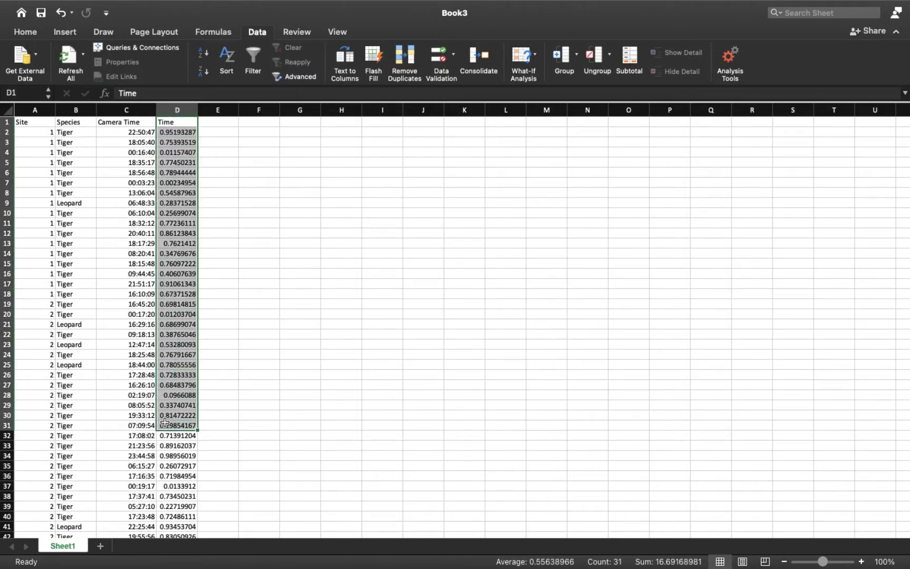
click(167, 231)
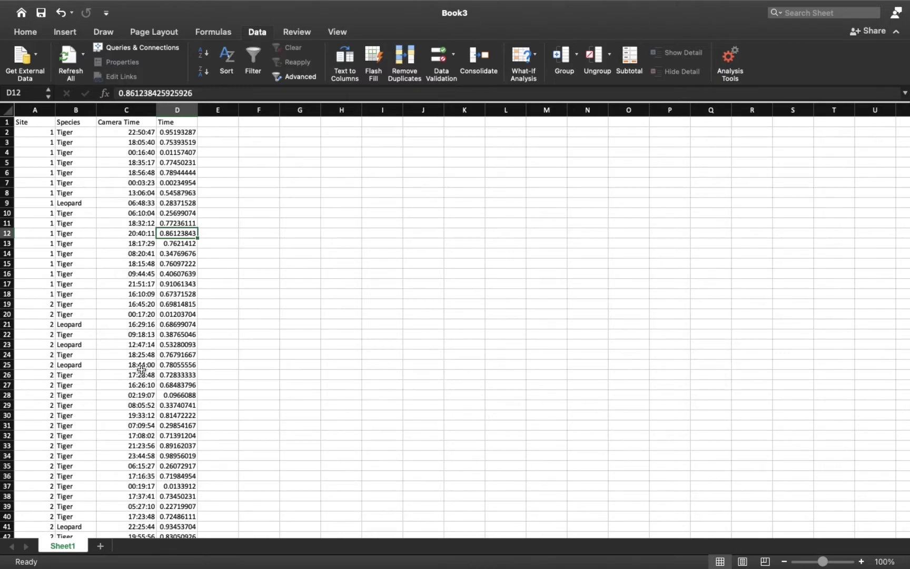
drag(81, 112, 125, 122)
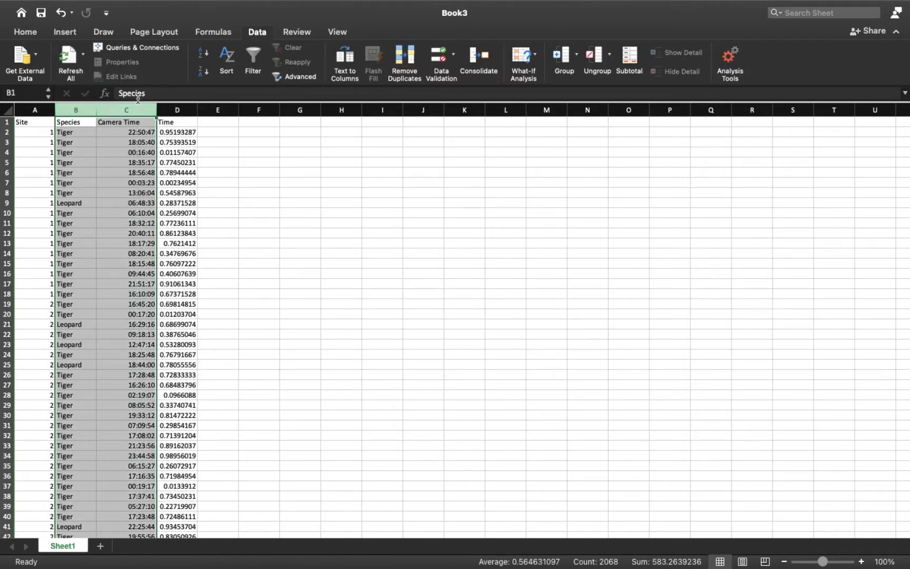
click(187, 184)
click(175, 108)
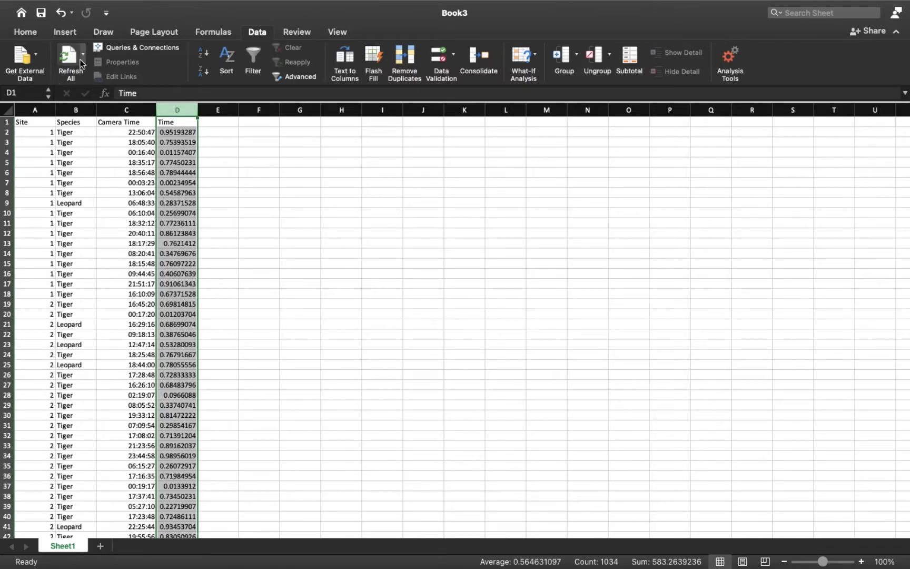
Step: Copy the decimal time in D5 and examine the available paste options, including Paste Values, without pasting
click(24, 30)
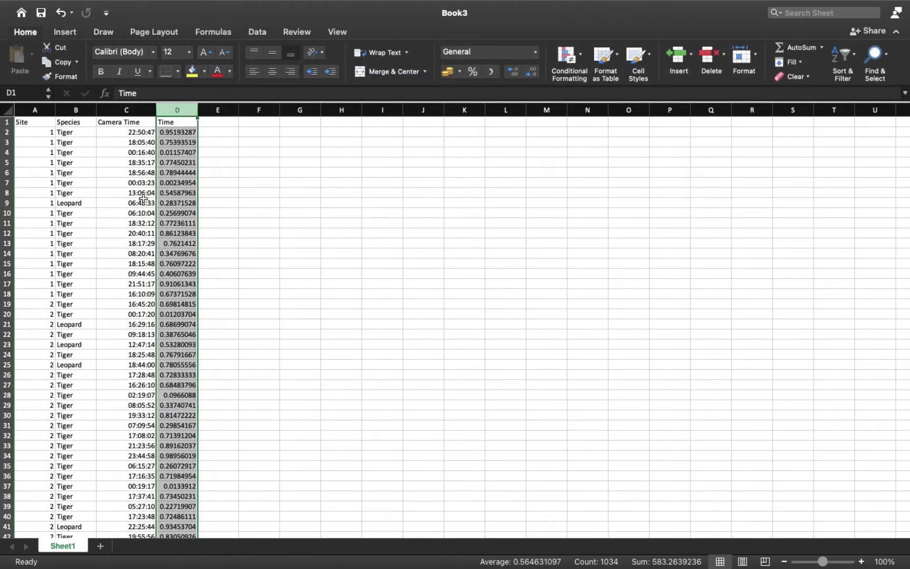
click(184, 164)
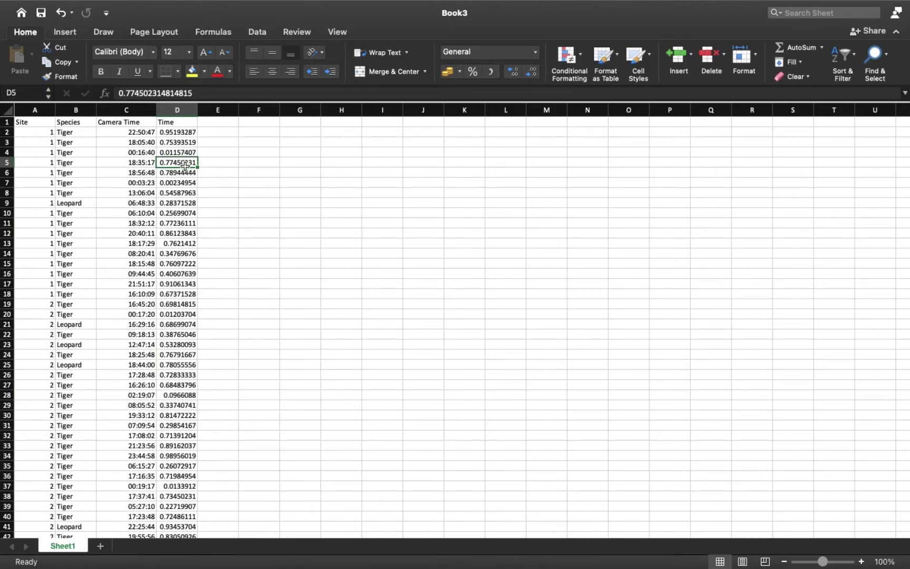
key(super+c)
click(31, 54)
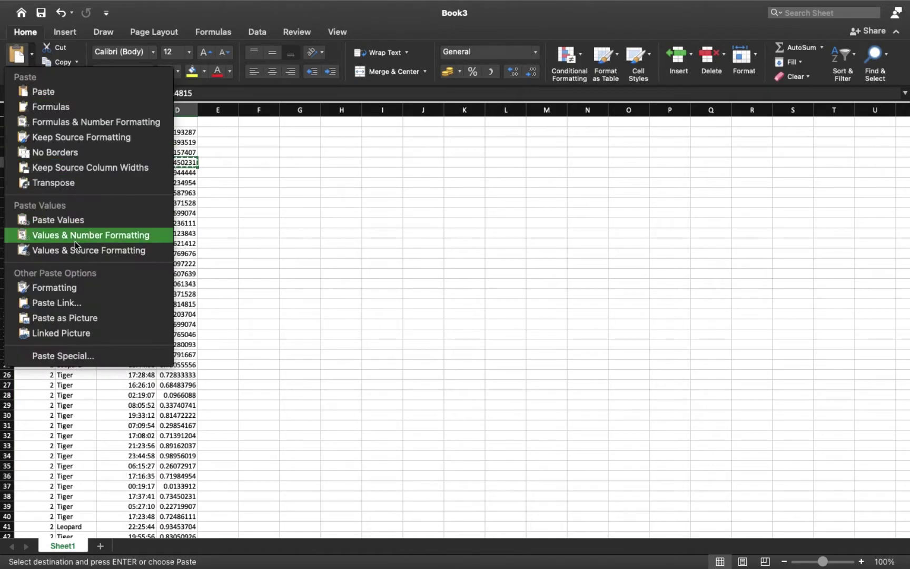
click(191, 178)
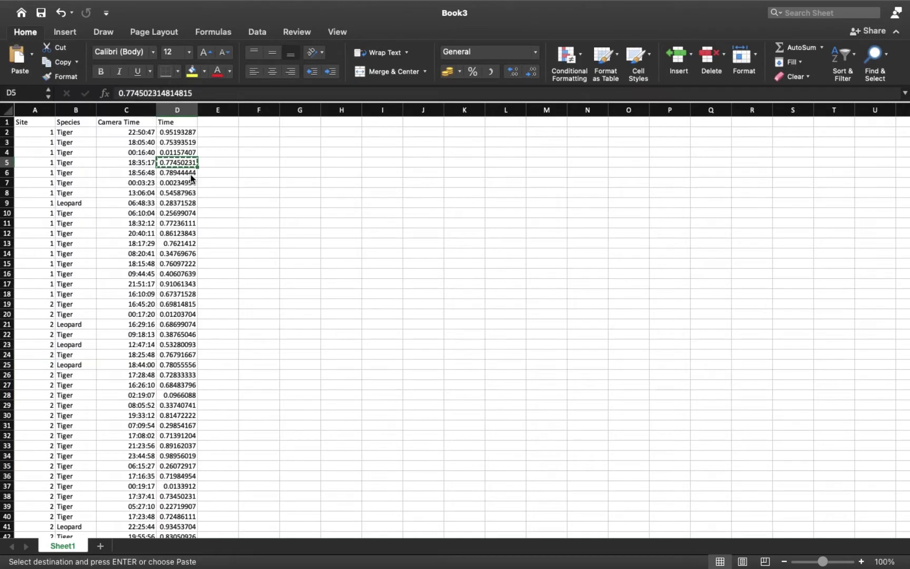
click(179, 152)
click(182, 132)
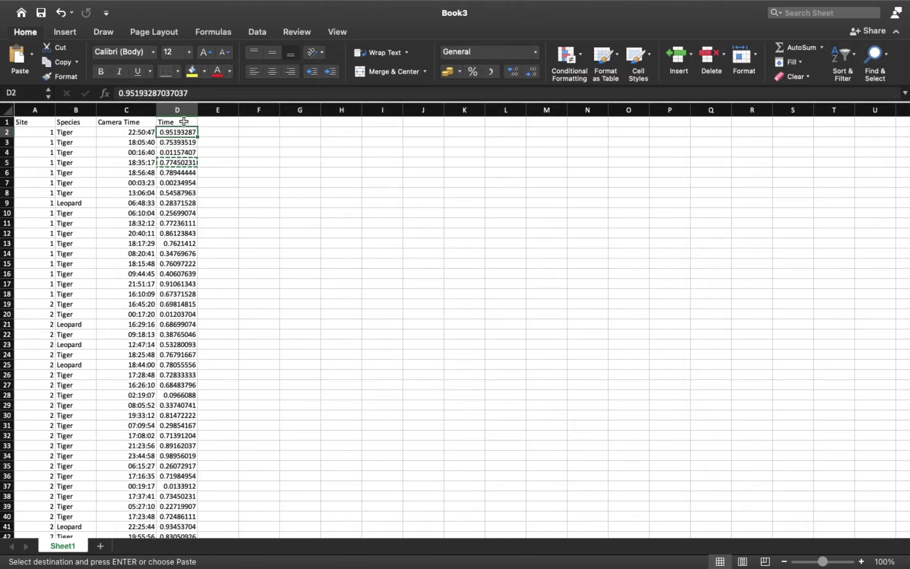
click(184, 122)
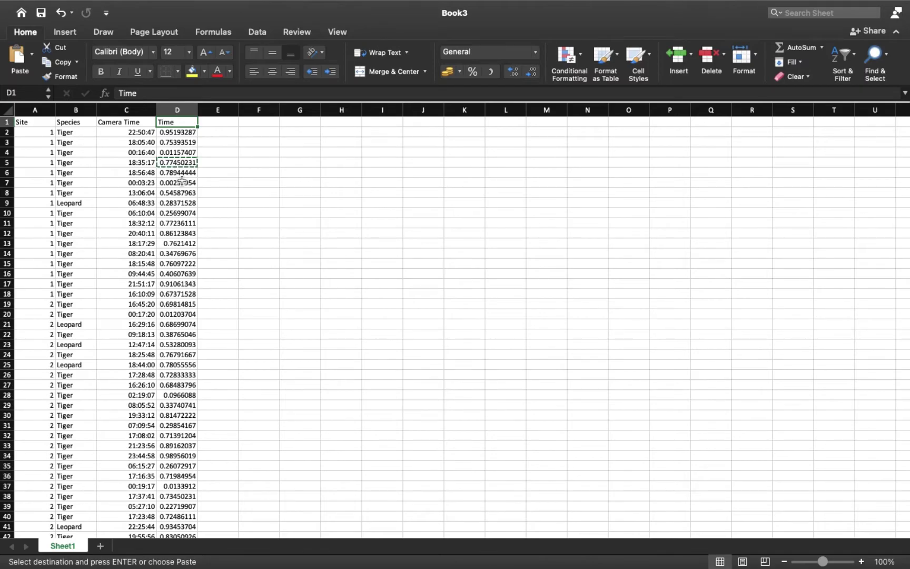
Step: Start saving the workbook under a new name, choosing the Code&Data folder inside Training on the Desktop
click(77, 8)
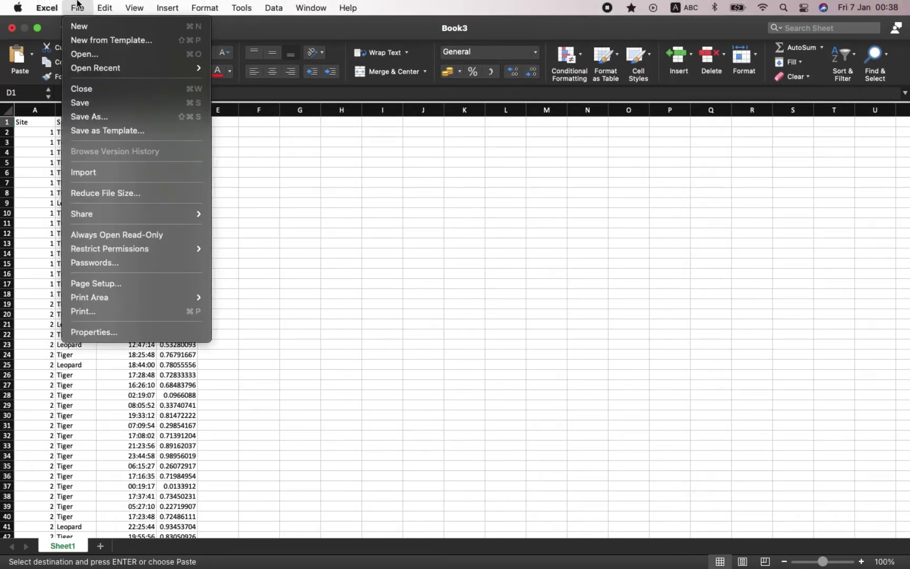
click(83, 118)
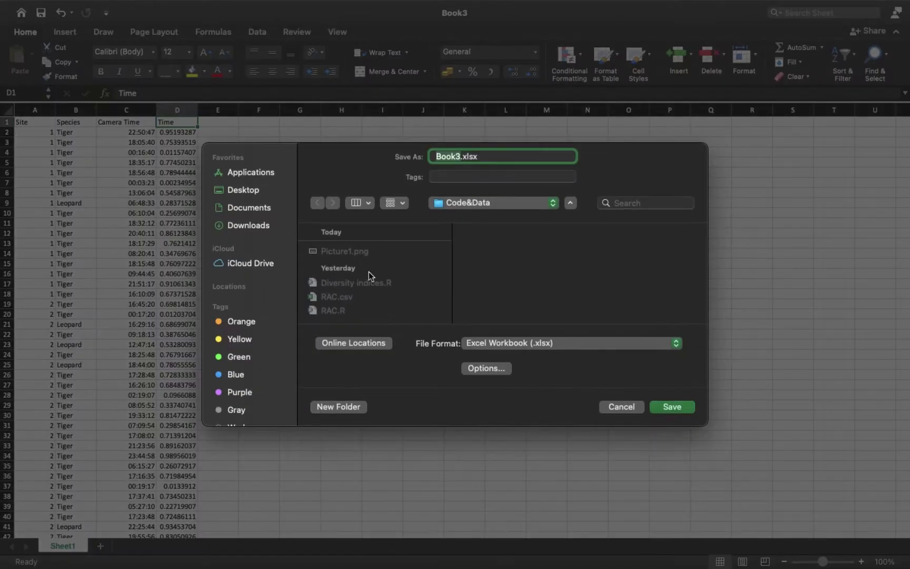
click(258, 193)
scroll(436, 289, down, 10)
scroll(436, 287, up, 5)
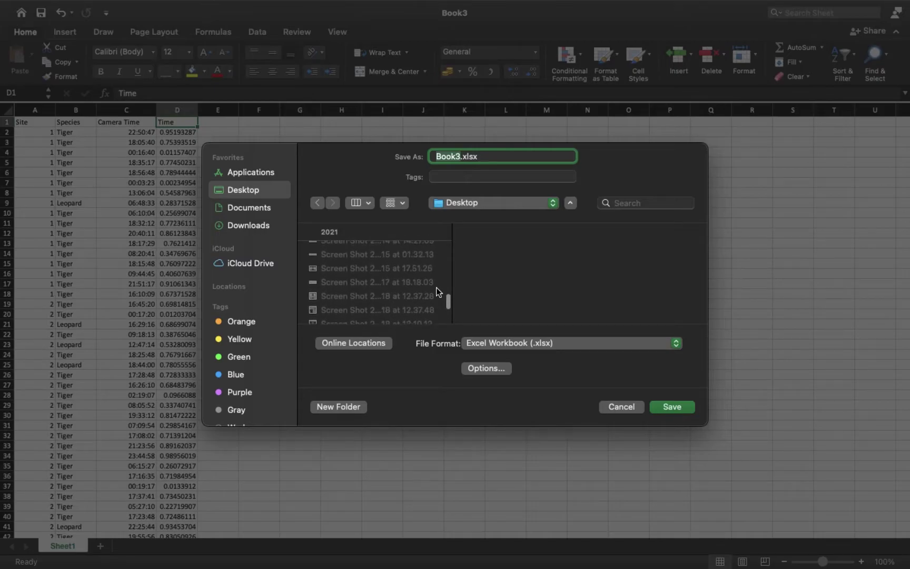
scroll(436, 291, up, 3)
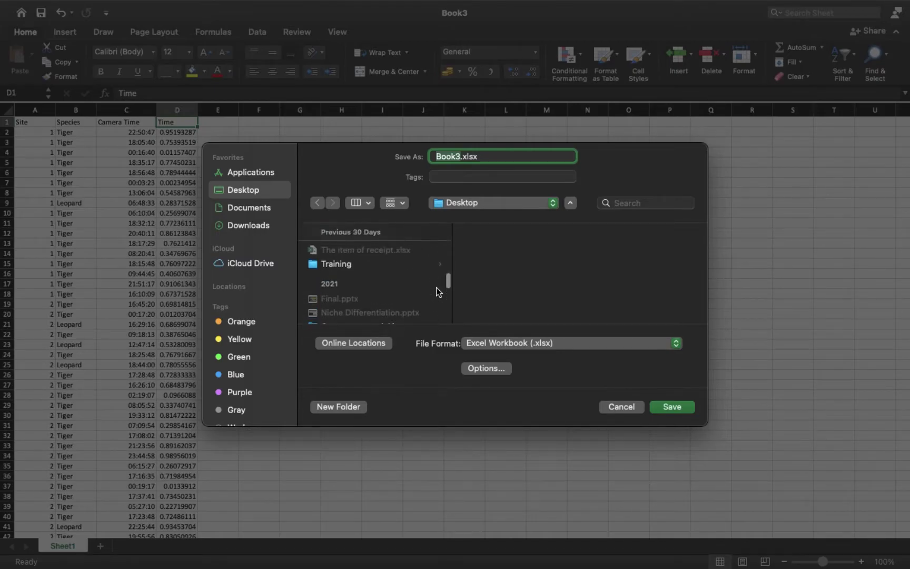
click(363, 267)
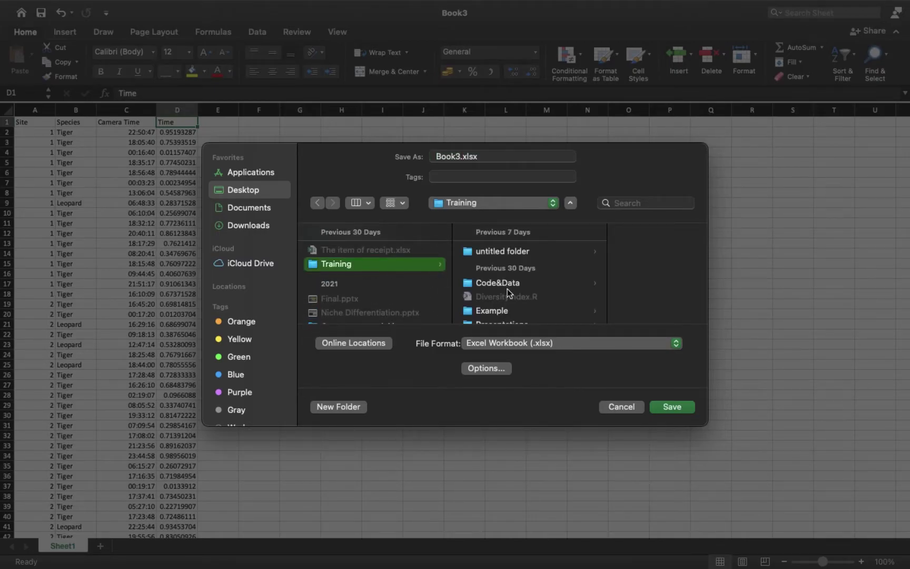
click(521, 284)
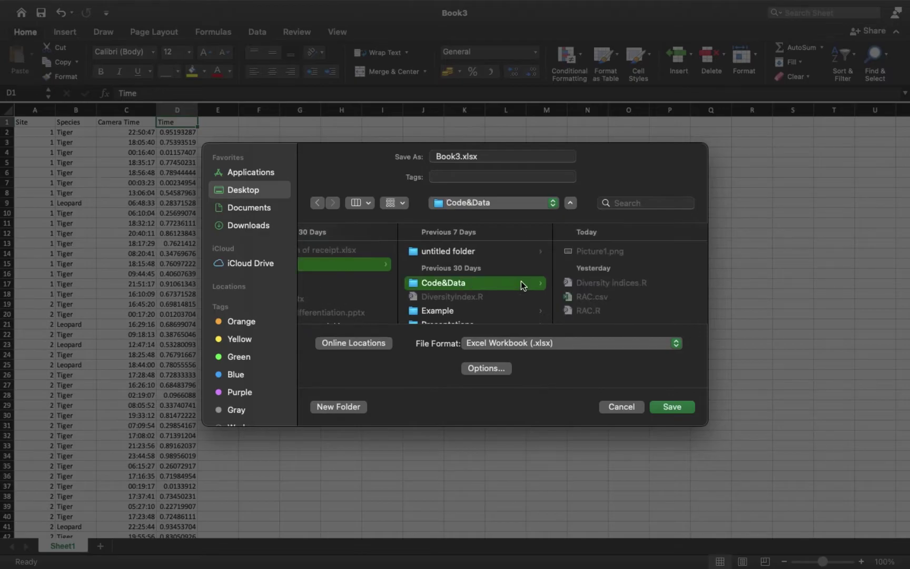
Step: Set the file format to CSV UTF-8 (Comma delimited), name the file activity.csv and save it
click(596, 345)
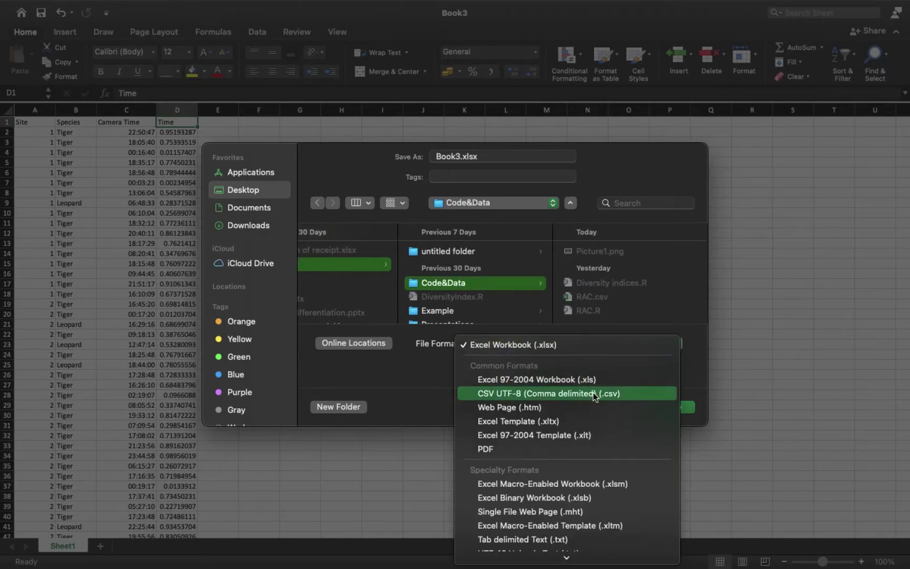
click(553, 394)
click(461, 154)
key(BackSpace)
key(BackSpace)
key(BackSpace)
key(BackSpace)
key(BackSpace)
text(activity.csv)
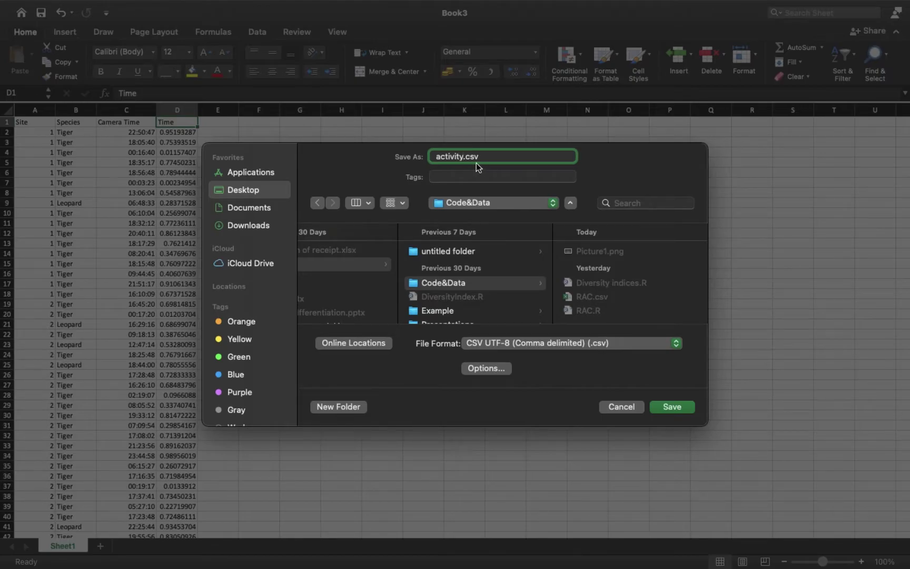
click(663, 408)
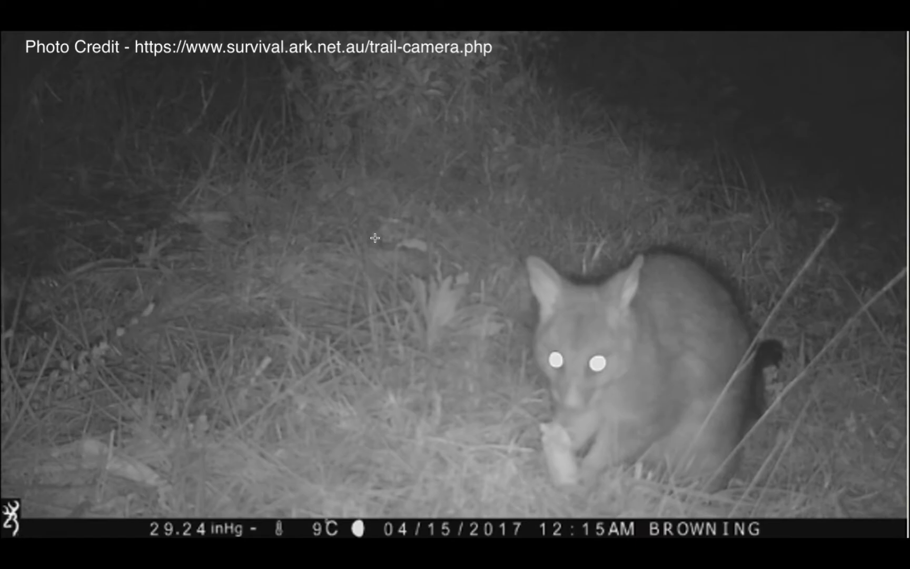
Step: Switch to the PDF overview of the overlap package and read its title and introduction
key(ctrl+Right)
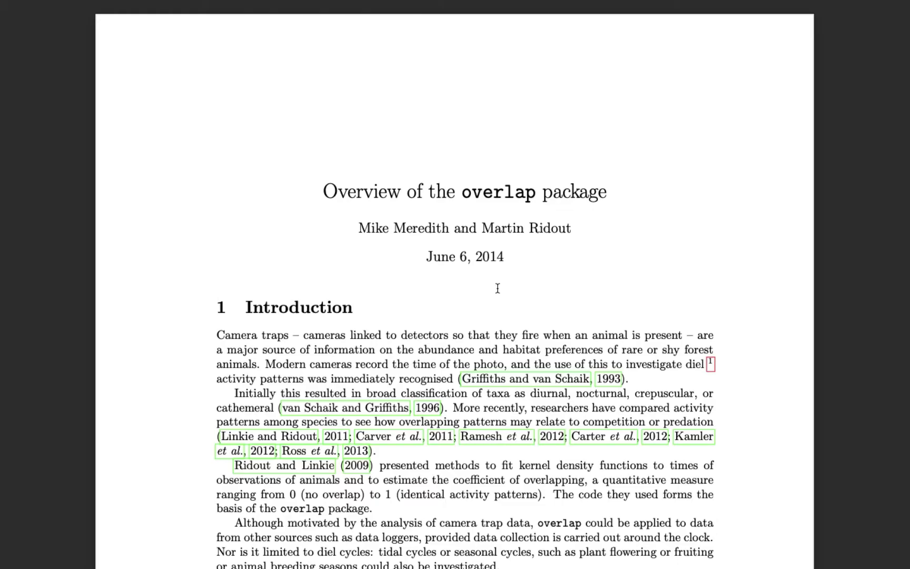
scroll(492, 338, down, 1)
scroll(493, 337, up, 1)
drag(463, 193, 607, 196)
scroll(515, 348, down, 2)
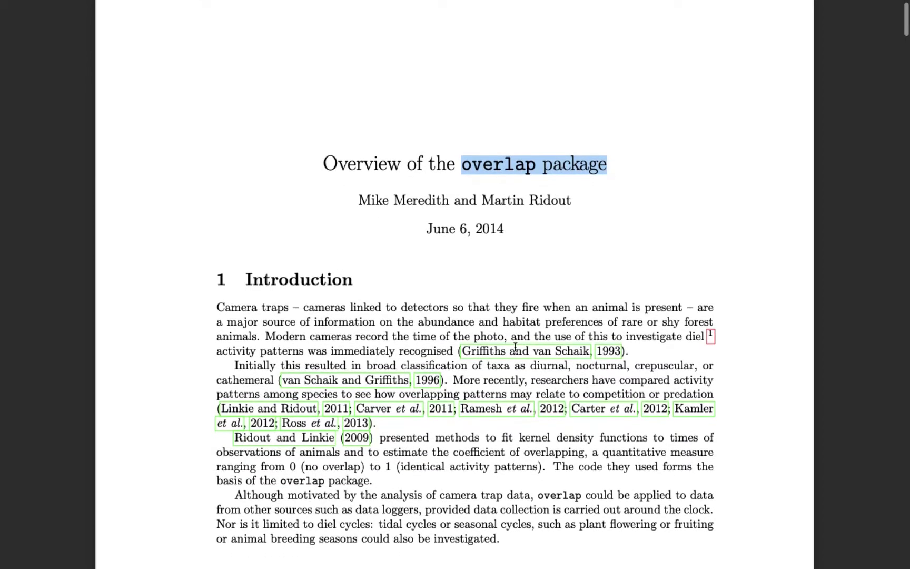
scroll(511, 342, down, 1)
scroll(501, 196, up, 3)
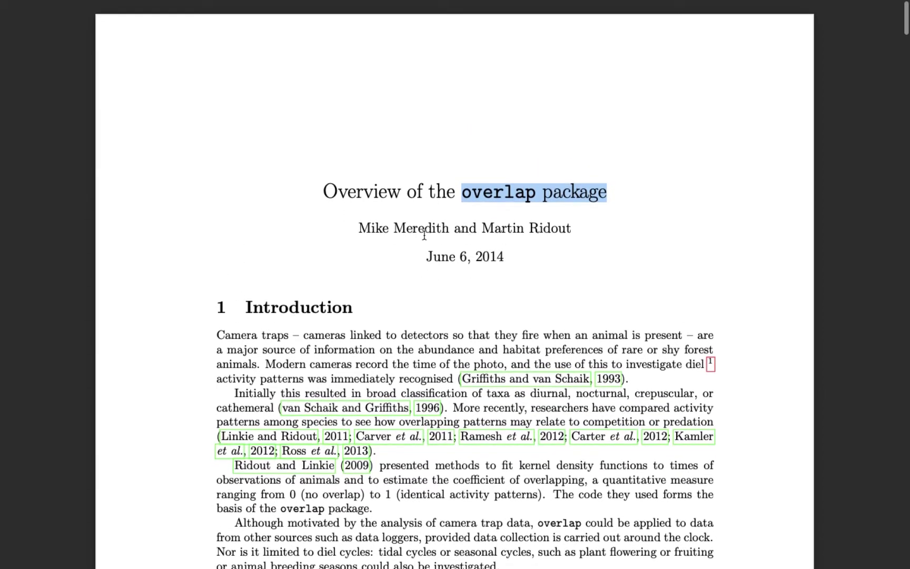
scroll(471, 490, down, 2)
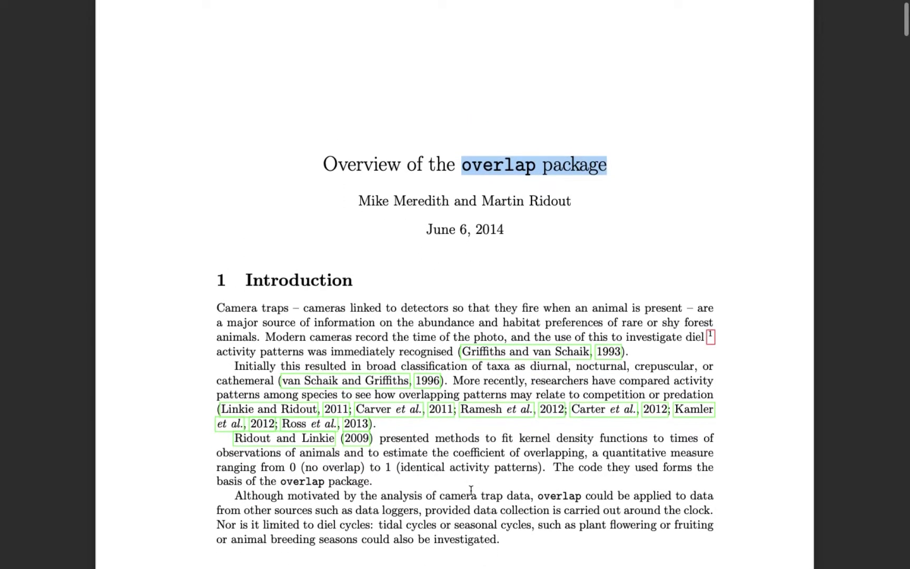
click(376, 180)
drag(324, 168, 615, 177)
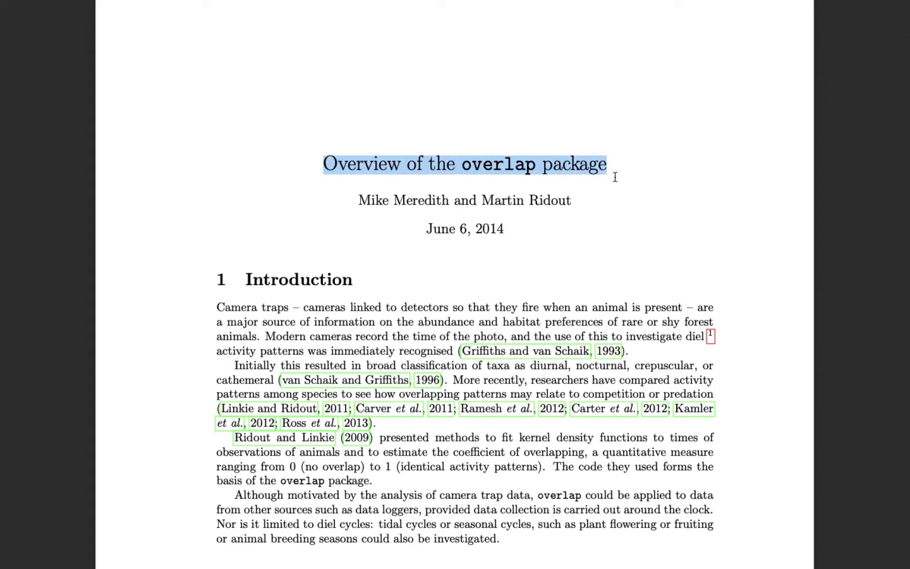
click(551, 162)
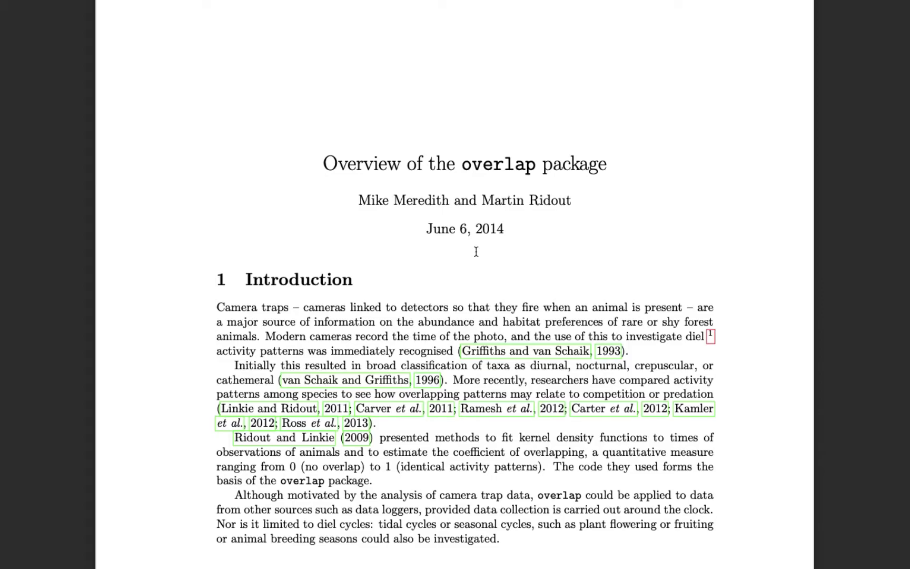
Step: Examine the kernel density code in section 2.2 and the tiger activity curve in Figure 1
scroll(510, 358, down, 10)
scroll(511, 357, down, 15)
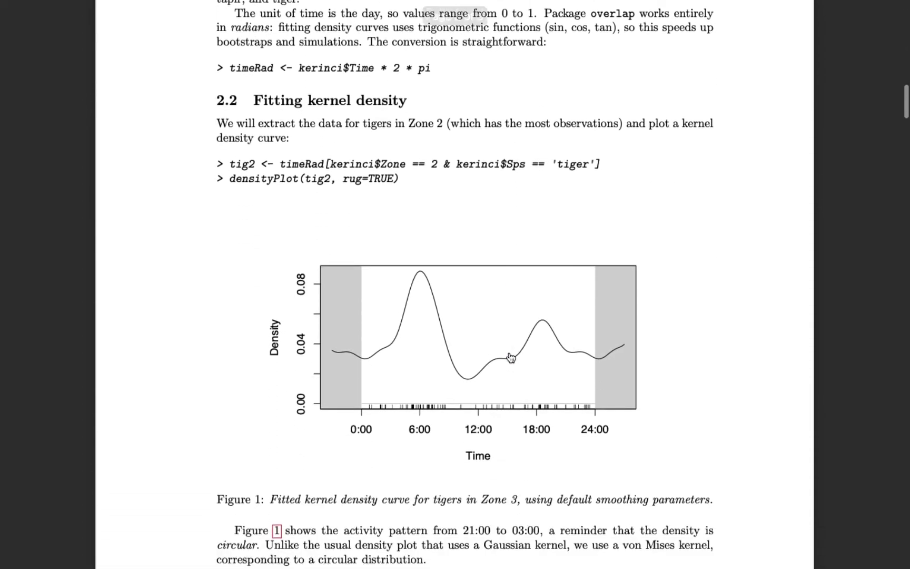
scroll(510, 358, down, 3)
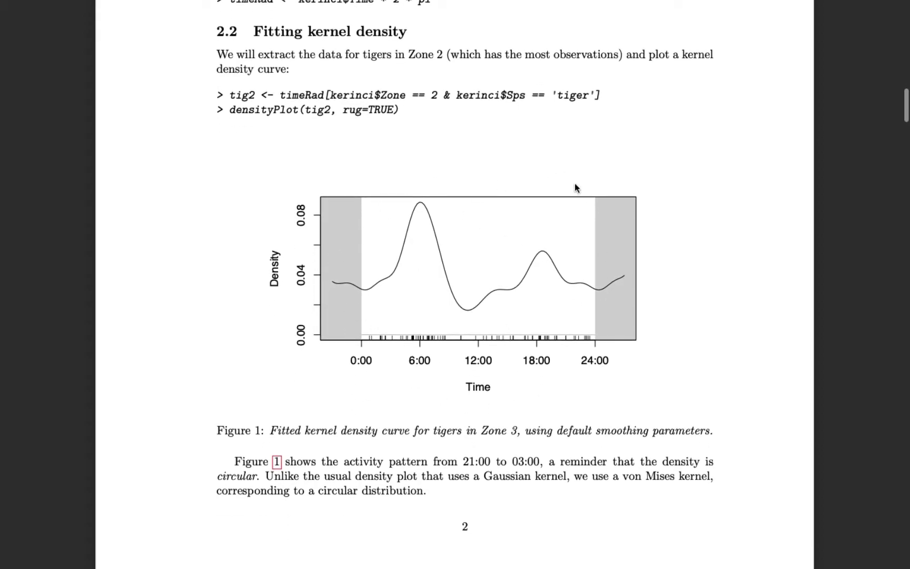
scroll(421, 435, down, 3)
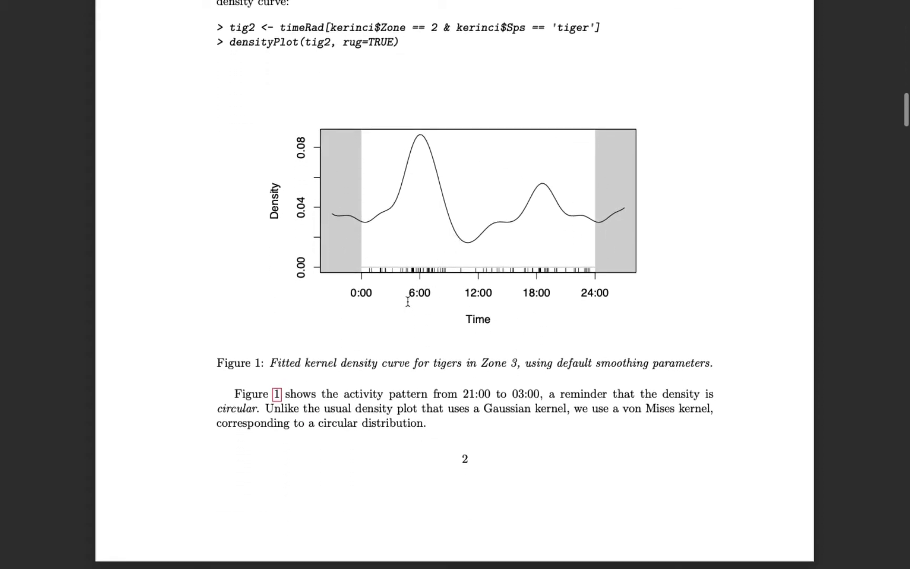
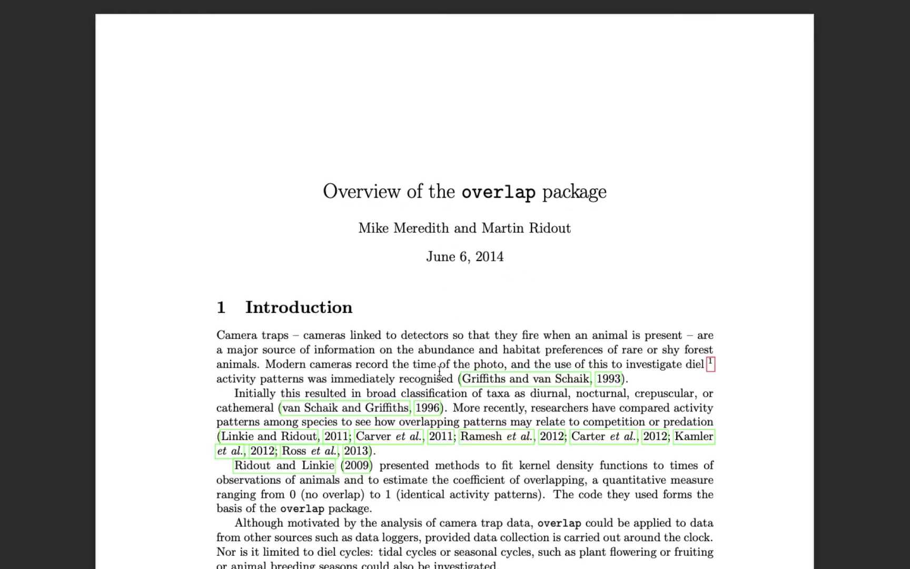
Step: Switch from the PDF overview to RStudio, close the RAC.R script and review the five preparation steps in the untitled script
scroll(439, 371, down, 5)
scroll(440, 370, up, 3)
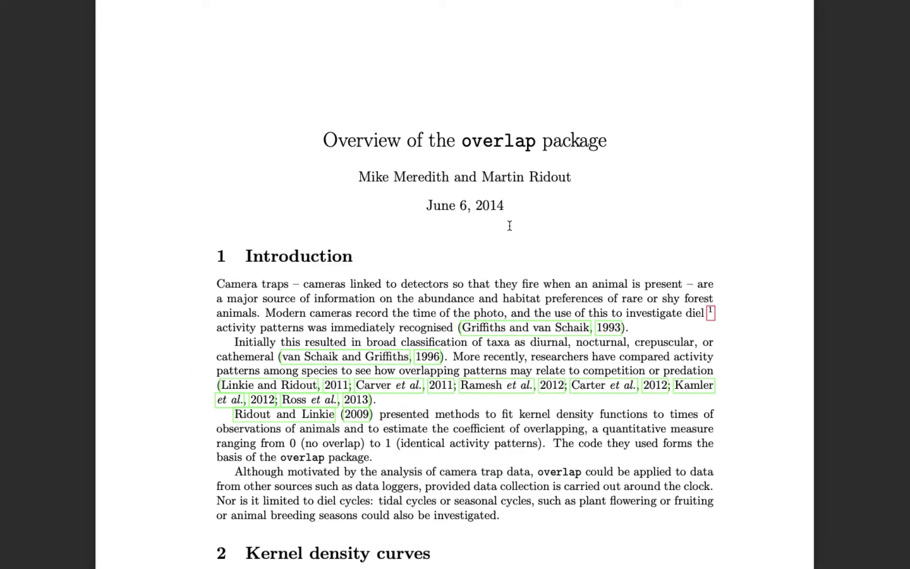
key(super+Tab)
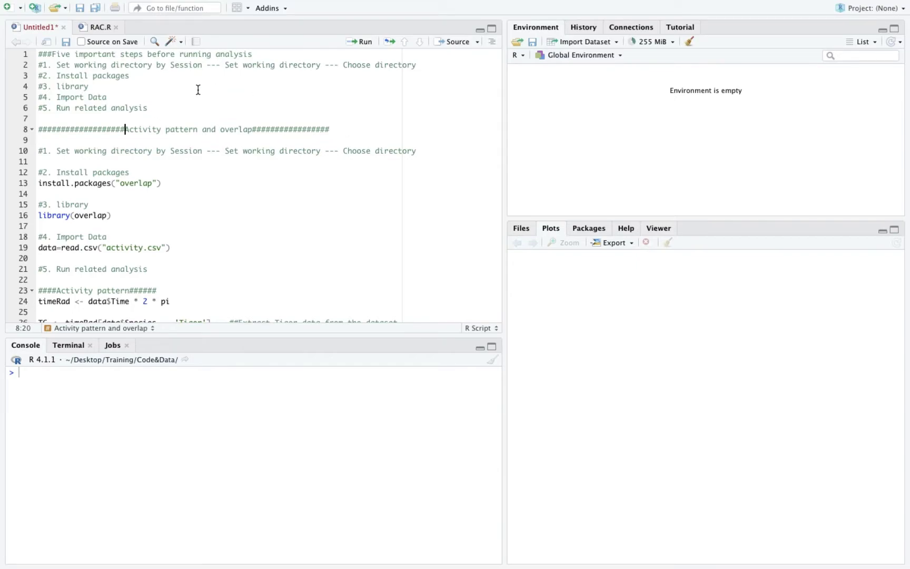
click(187, 104)
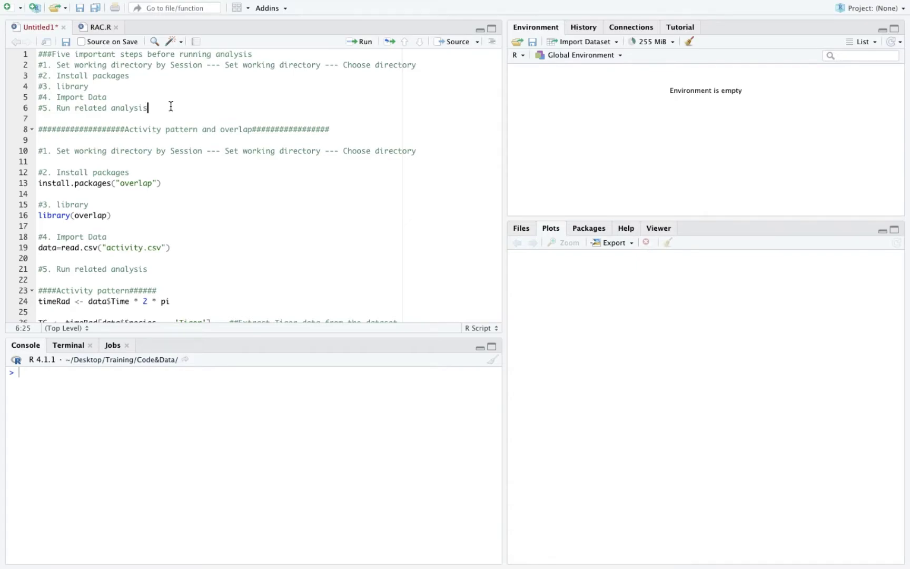
scroll(171, 106, down, 1)
scroll(171, 107, up, 1)
click(115, 27)
drag(150, 109, 37, 51)
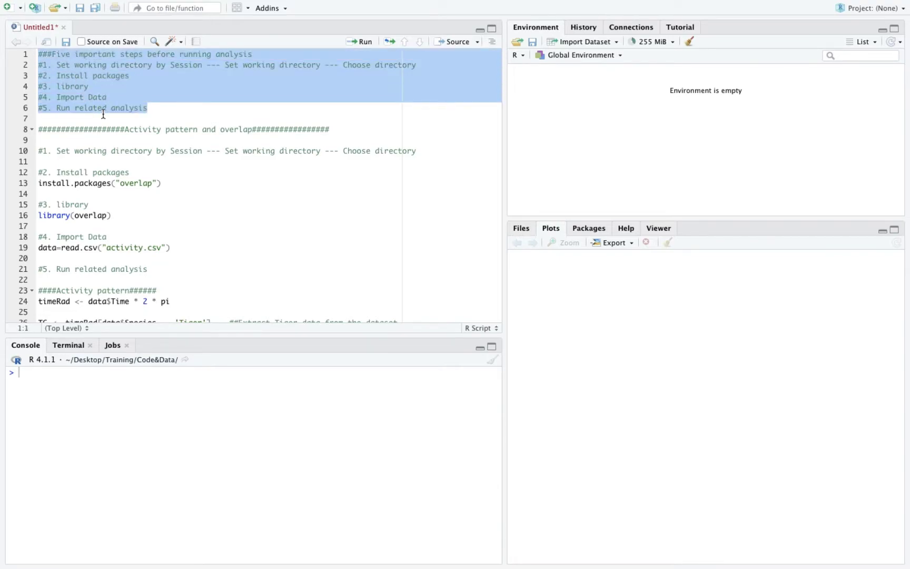
click(152, 117)
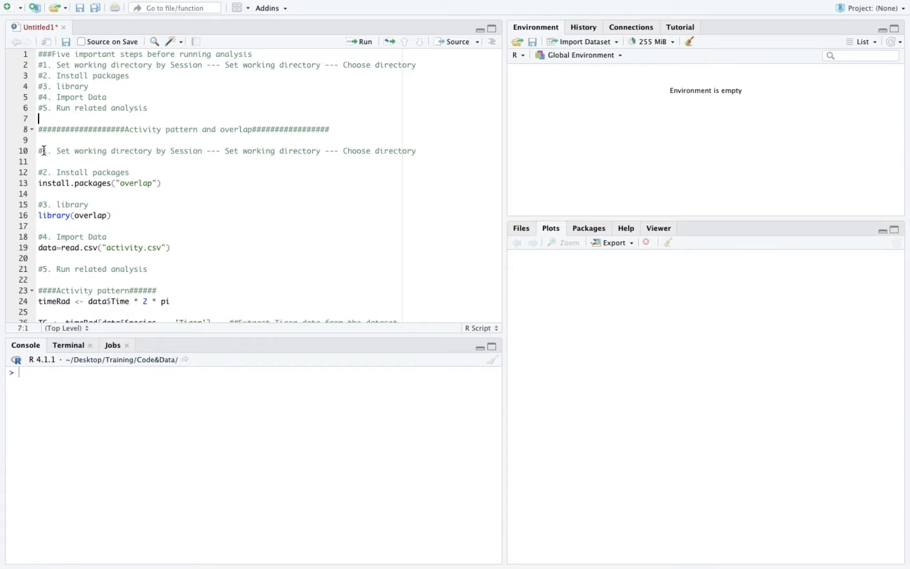
Step: Set the session's working directory to the Code&Data folder inside Training on the Desktop, as instructed on line 10
drag(39, 151, 416, 151)
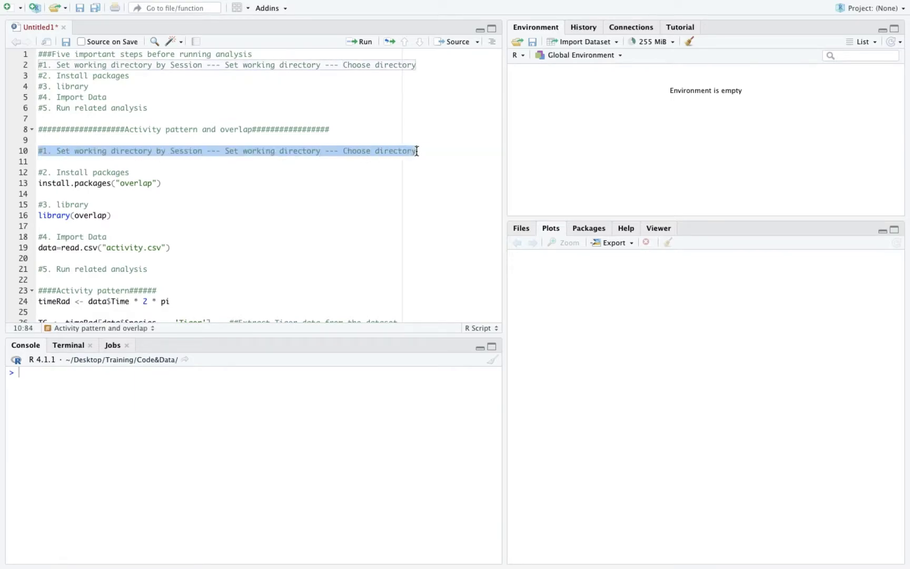
click(196, 163)
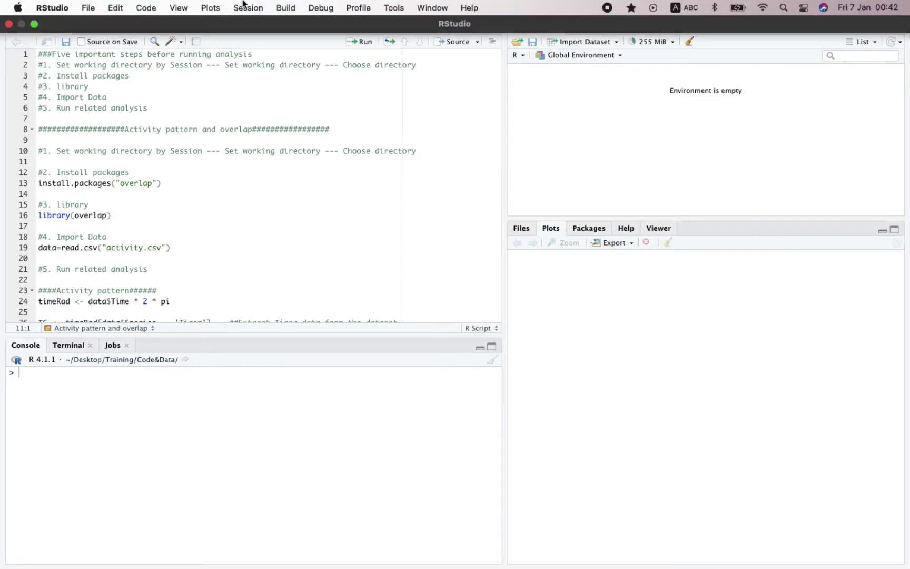
click(248, 7)
mouse_move(292, 107)
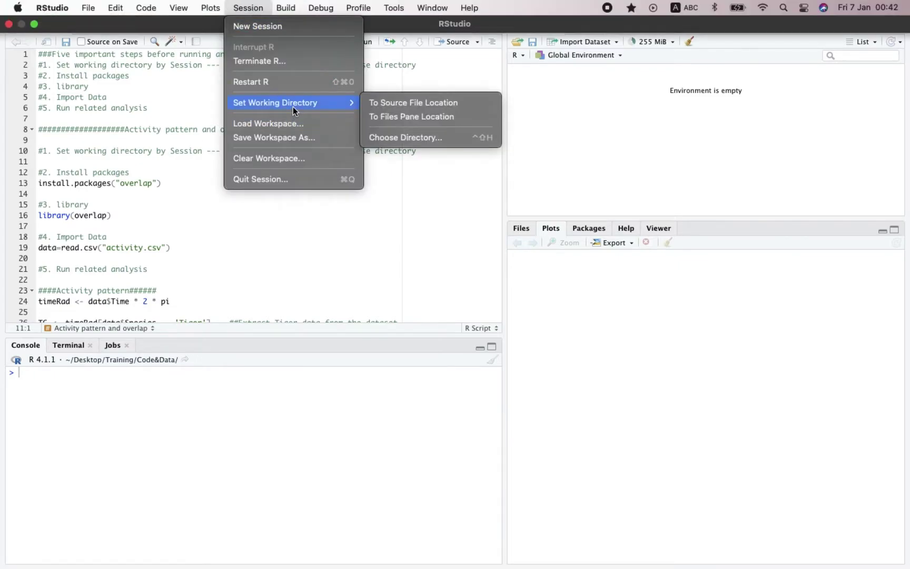
click(401, 138)
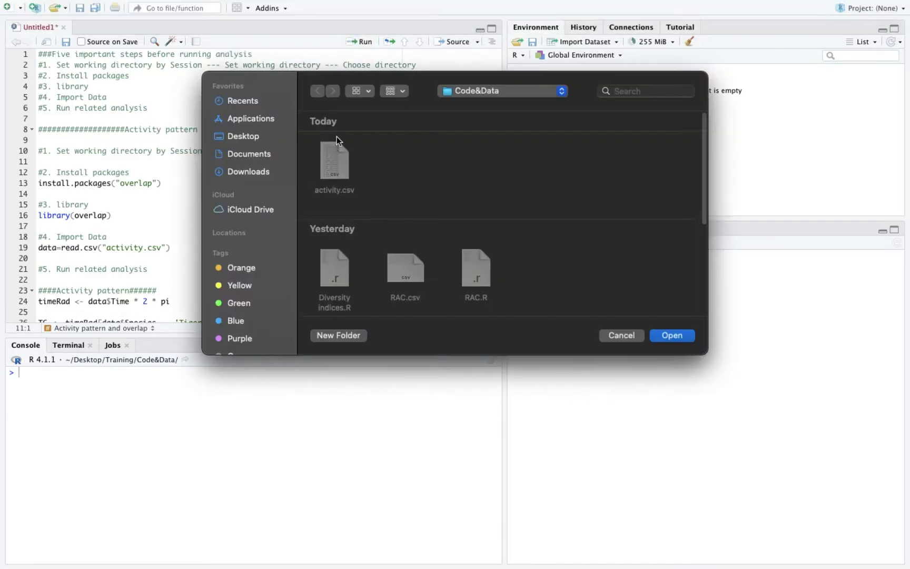
click(241, 135)
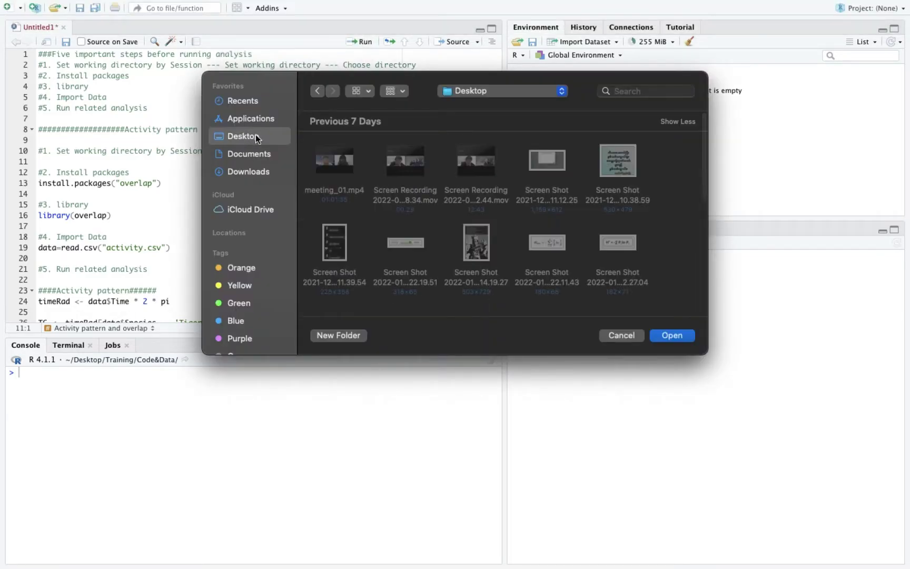
scroll(416, 194, down, 10)
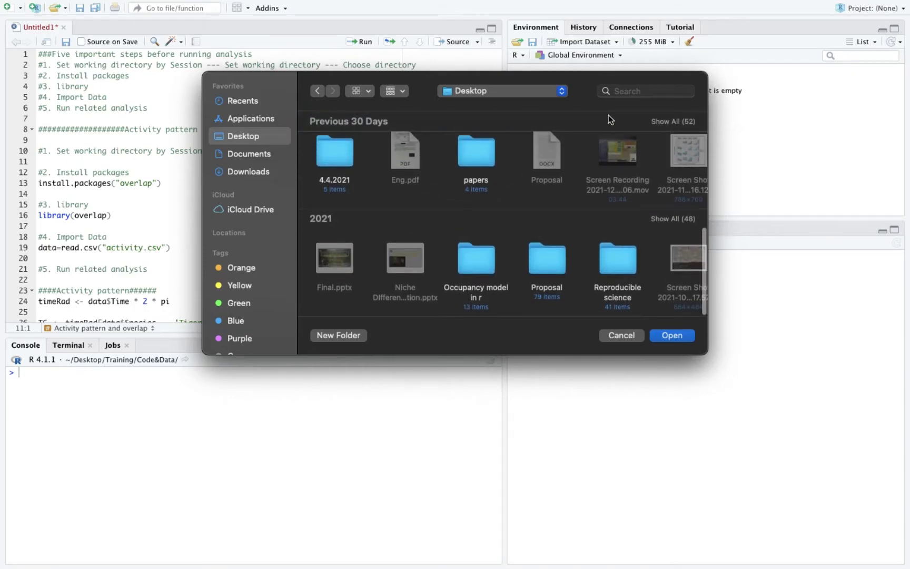
scroll(636, 166, right, 5)
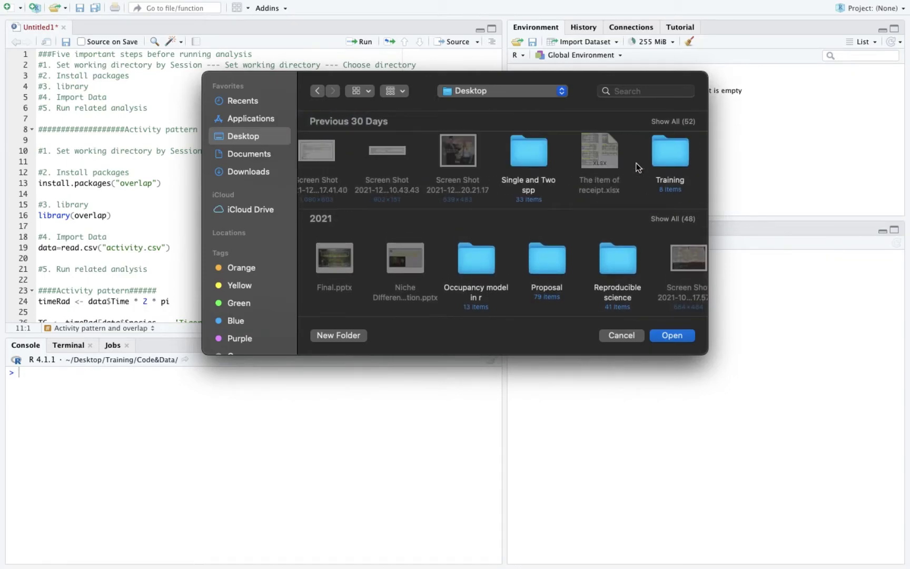
double_click(663, 151)
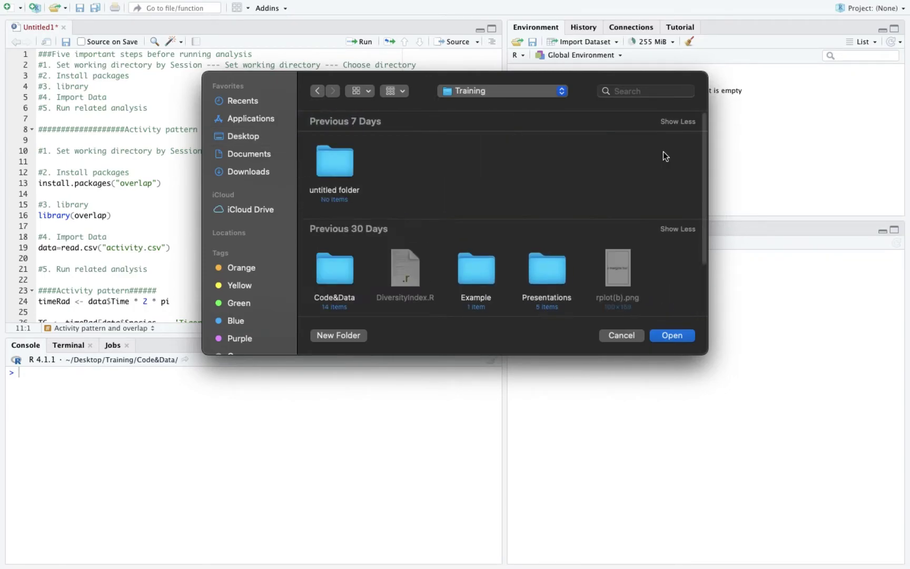
double_click(338, 270)
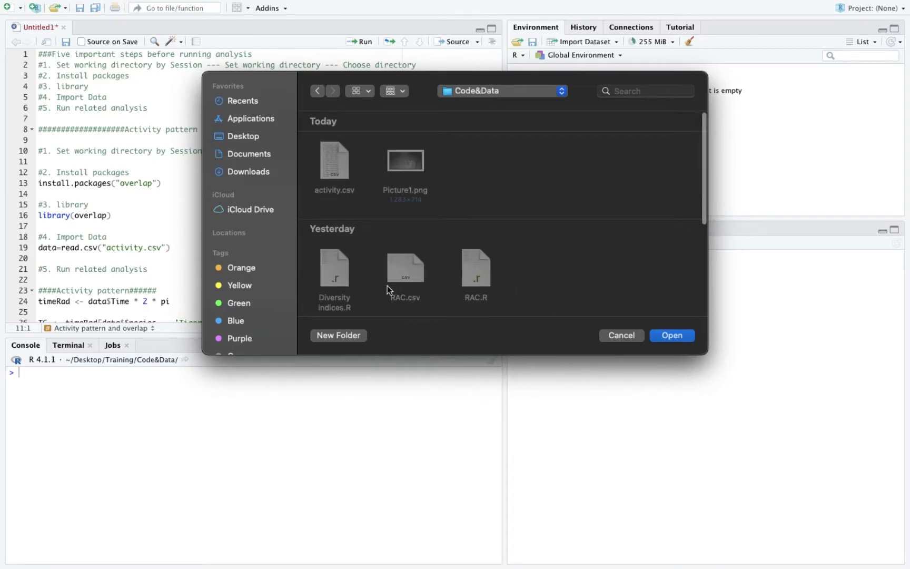
click(672, 335)
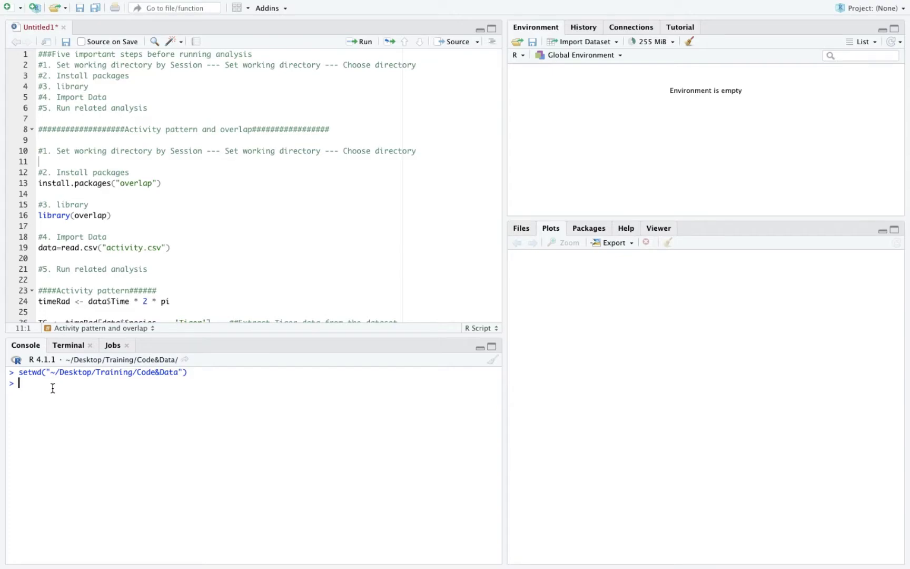
drag(188, 372, 19, 370)
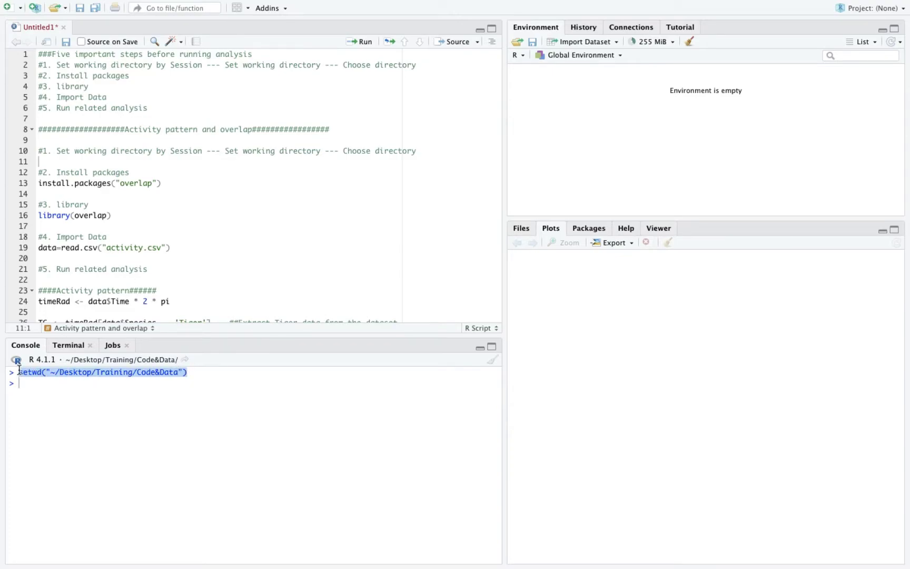
Step: Run install.packages("overlap") from line 13 of the script and agree to restart R before the installation
click(51, 164)
scroll(97, 181, down, 1)
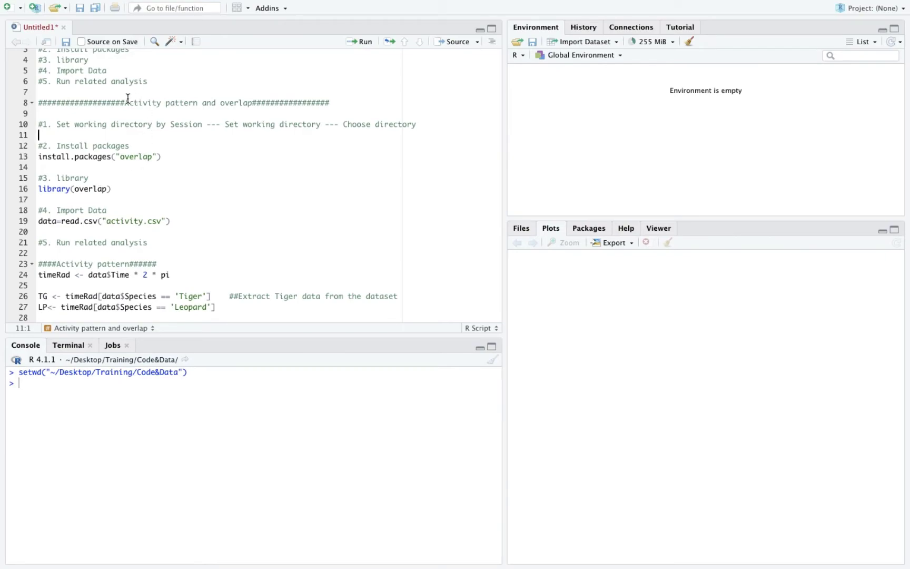
drag(129, 103, 248, 100)
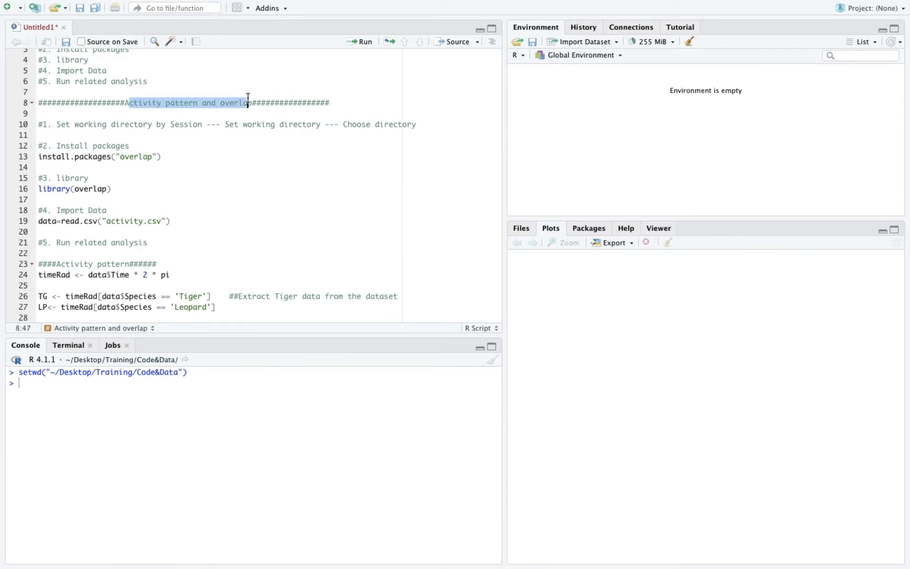
click(135, 157)
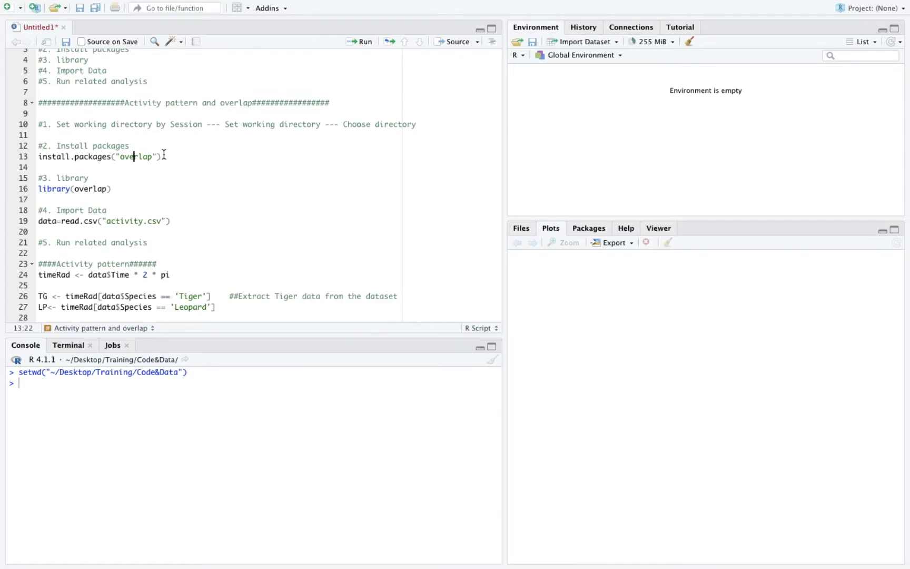
drag(162, 156, 37, 154)
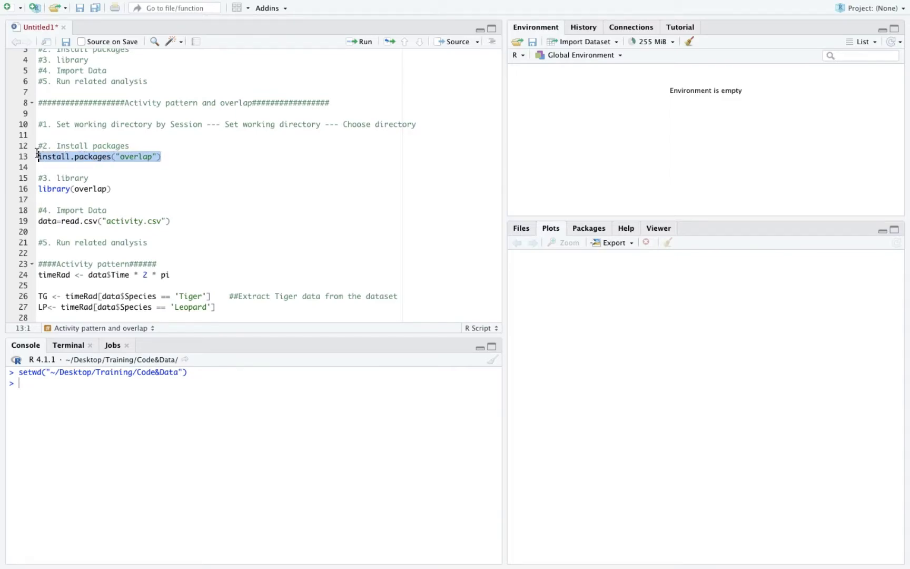
click(115, 157)
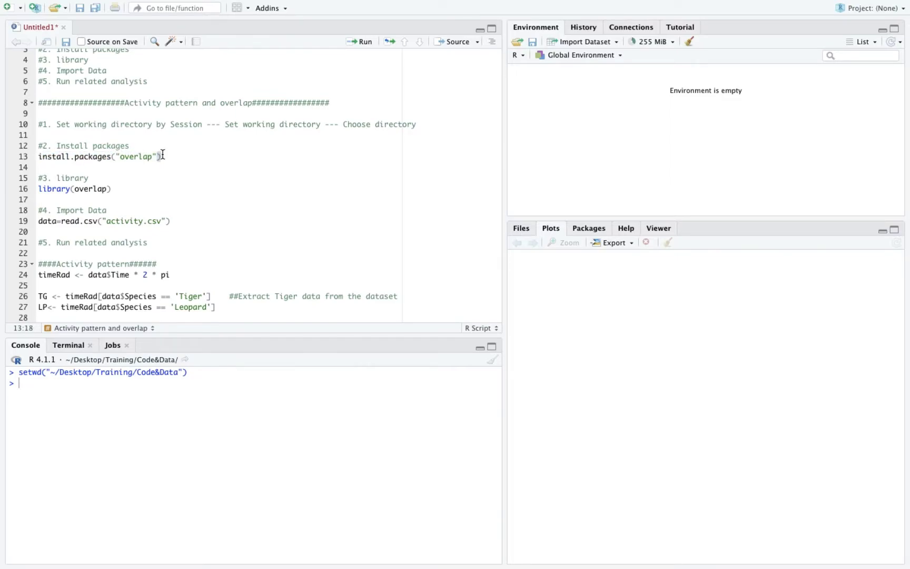
click(124, 156)
drag(162, 157, 26, 156)
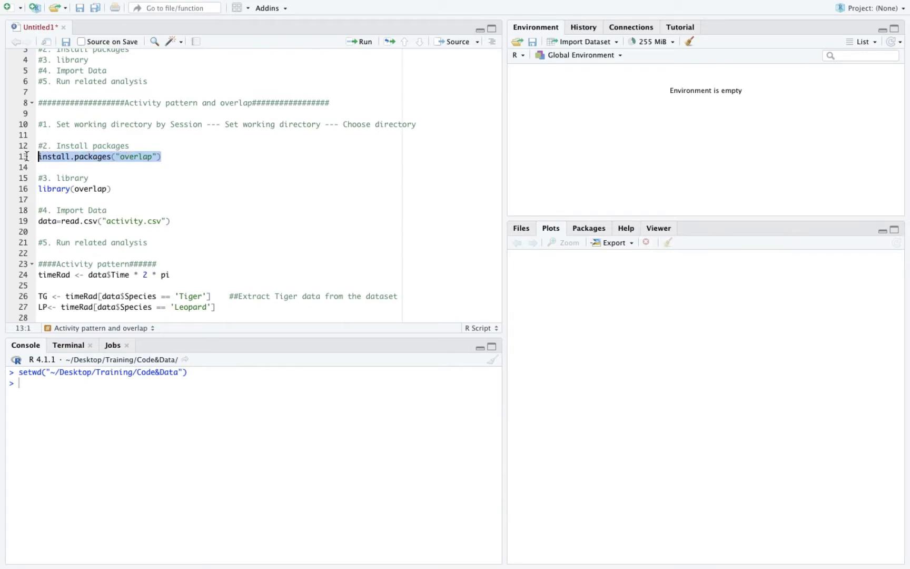
click(97, 156)
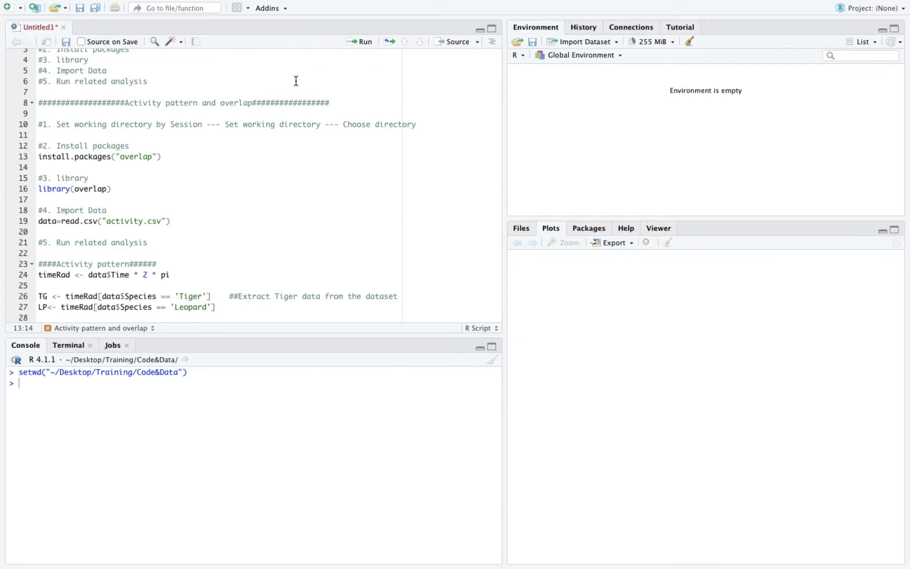
click(363, 43)
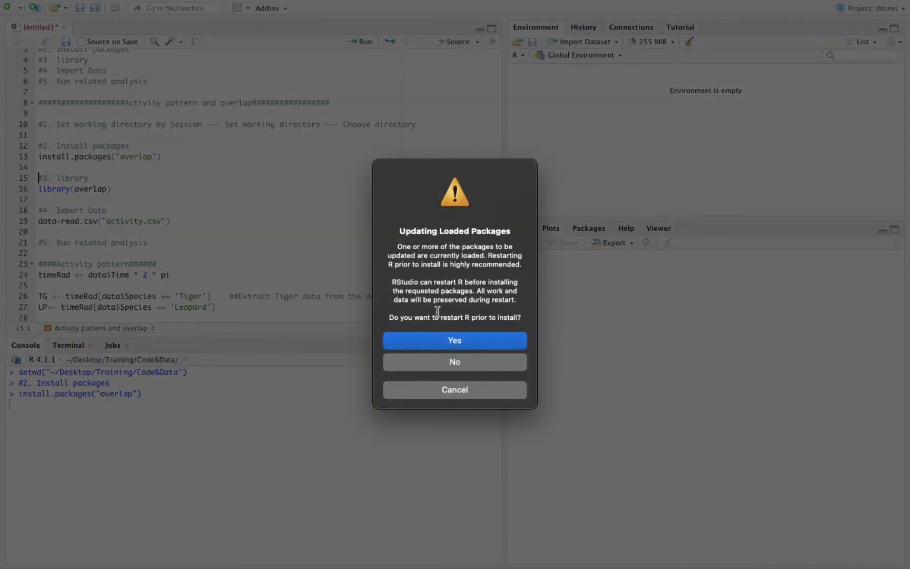
click(438, 343)
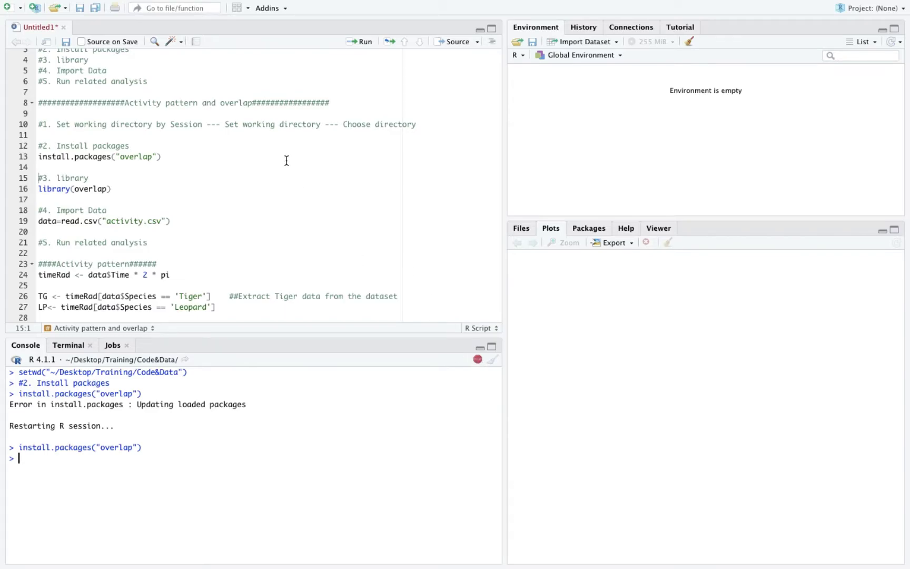
Step: Look through the script's activity-pattern code, the five preparation steps and the library(overlap) line
scroll(286, 160, down, 5)
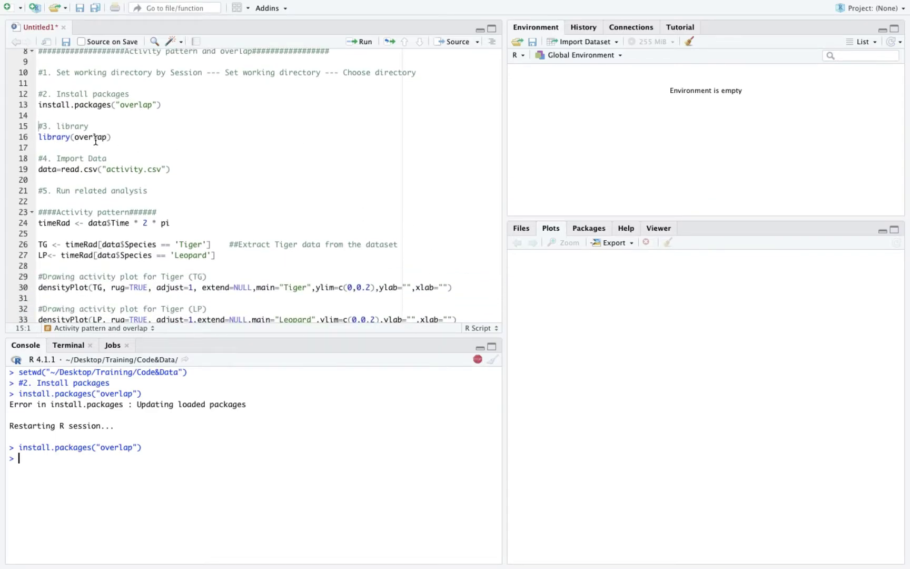
scroll(113, 155, up, 1)
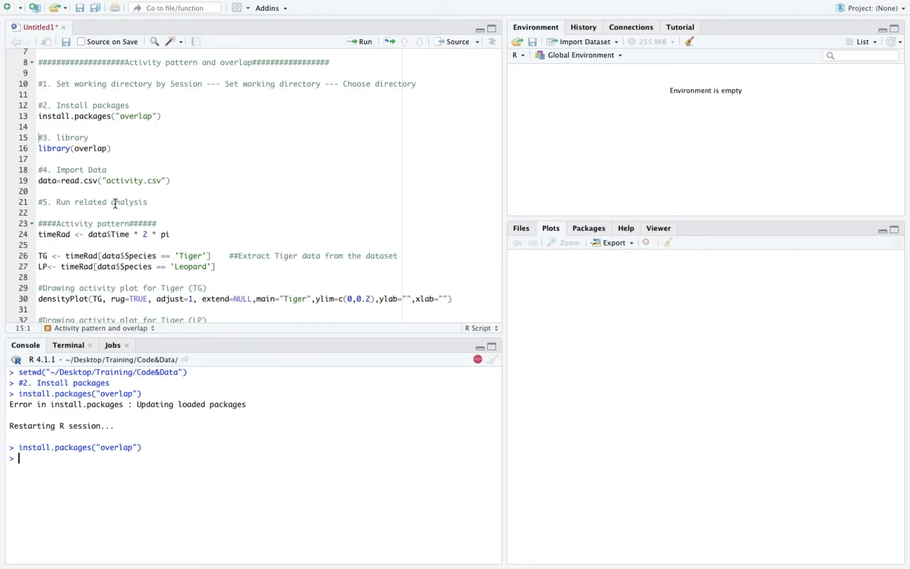
scroll(115, 202, down, 13)
scroll(115, 203, up, 15)
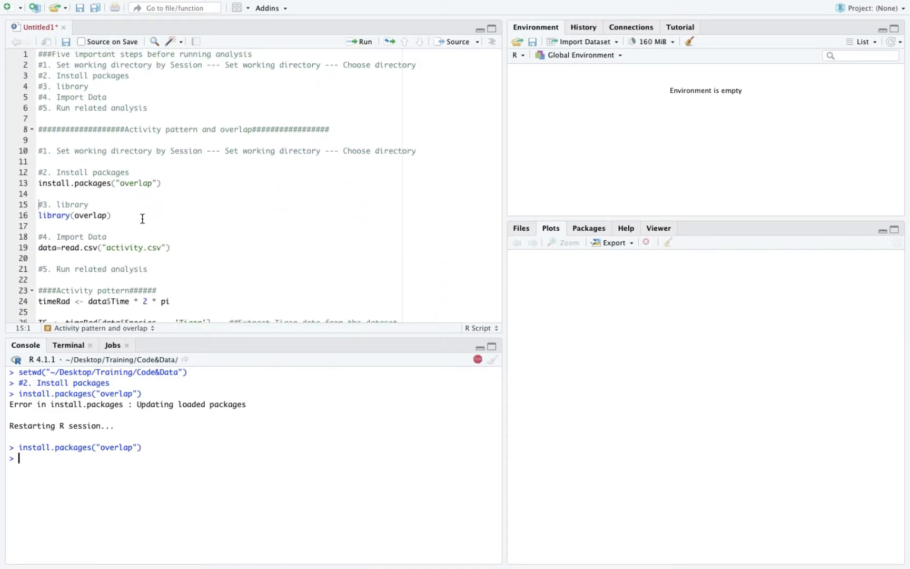
scroll(150, 229, down, 1)
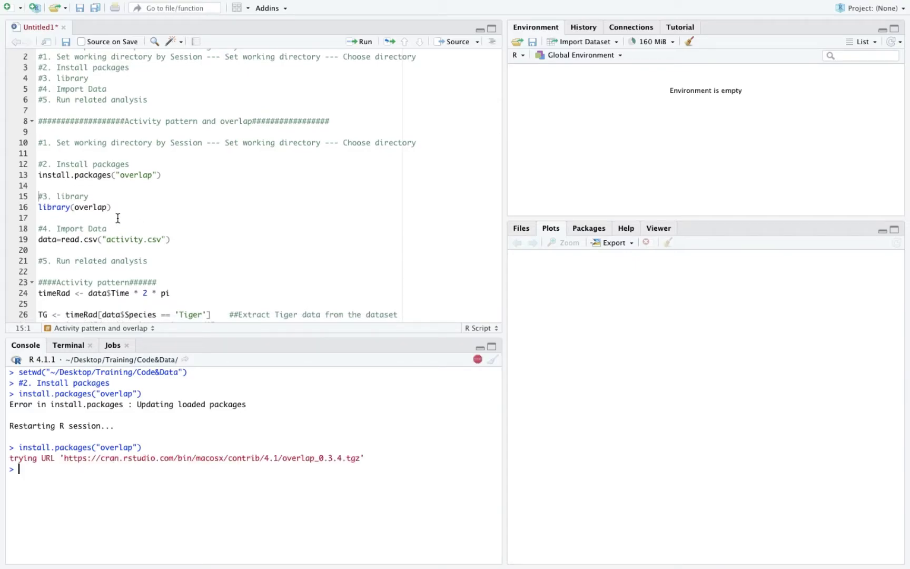
scroll(117, 217, up, 1)
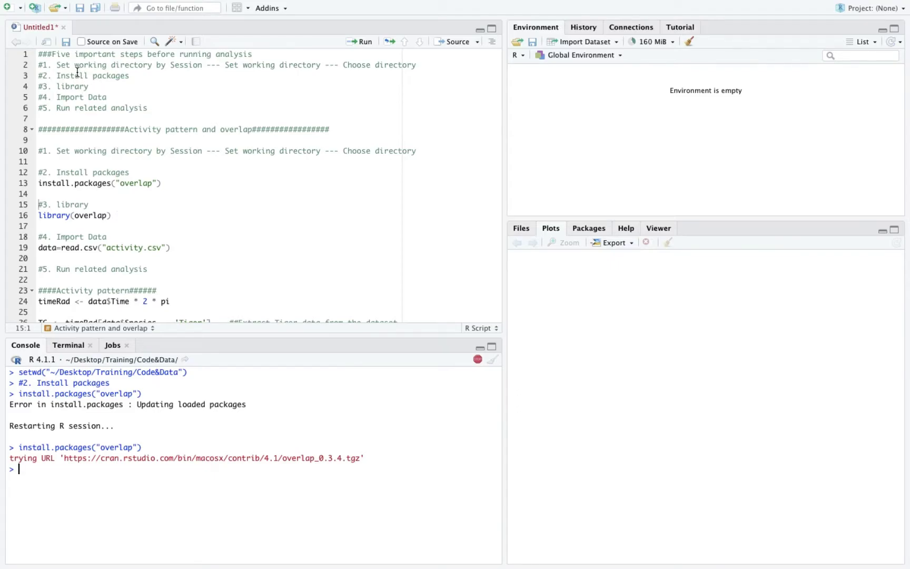
drag(149, 109, 38, 53)
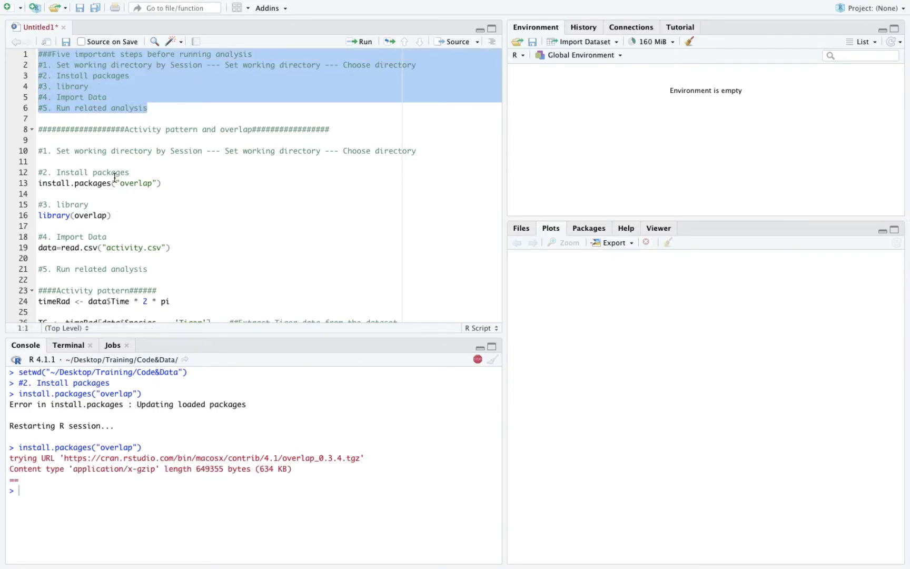
scroll(115, 178, down, 2)
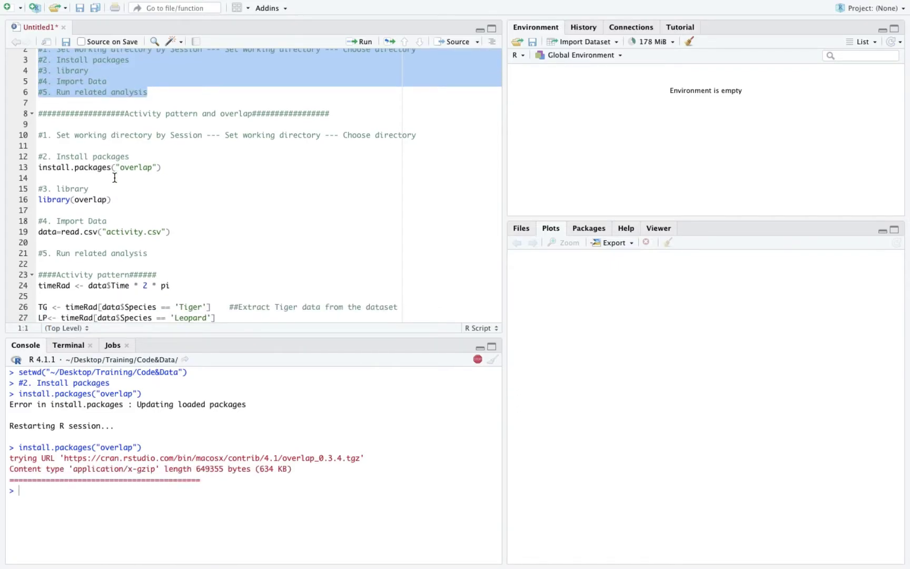
scroll(115, 178, up, 2)
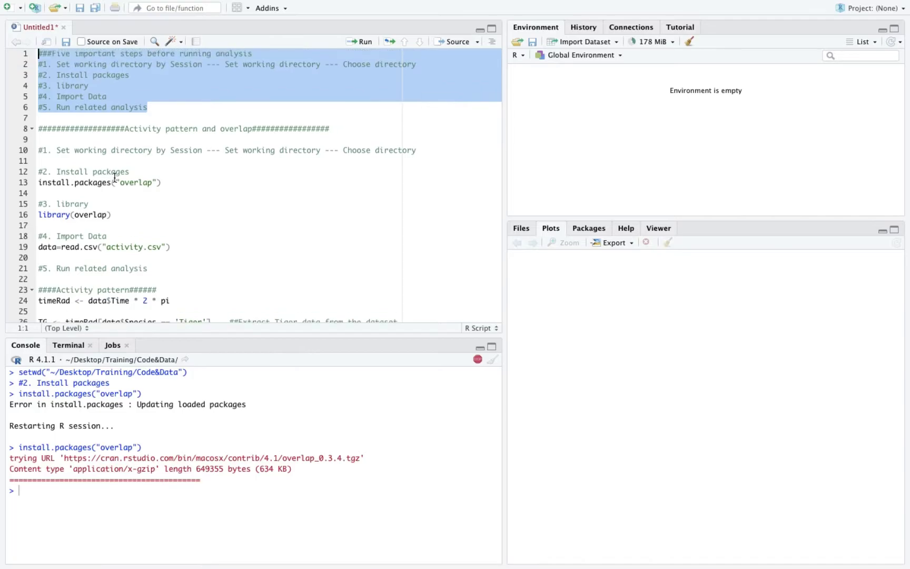
click(108, 214)
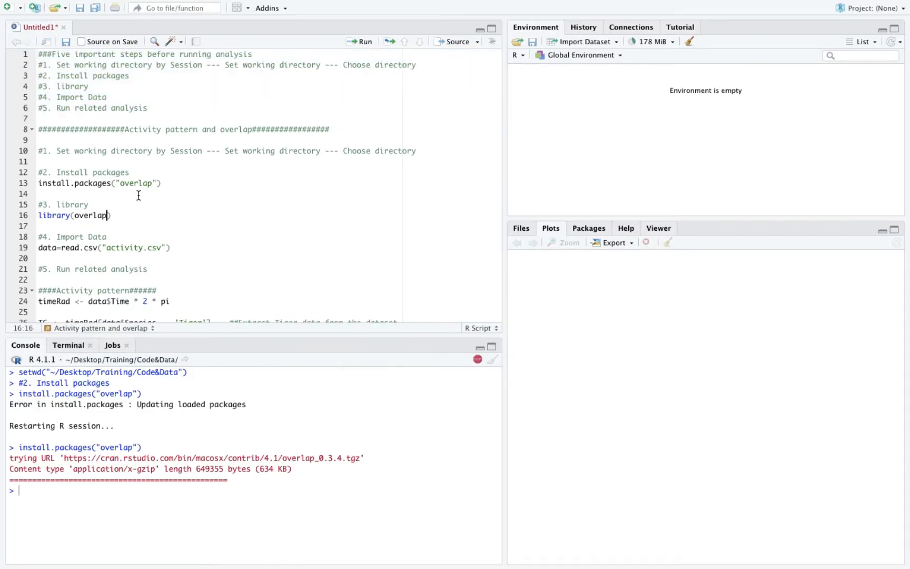
Step: Load the overlap package by running library(overlap) from line 16 of the script
scroll(138, 196, down, 2)
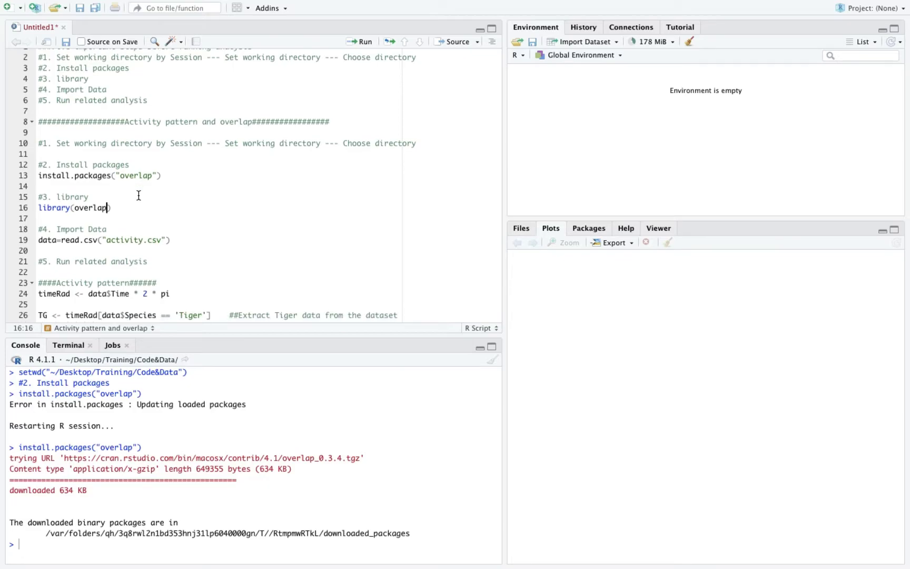
scroll(139, 196, down, 2)
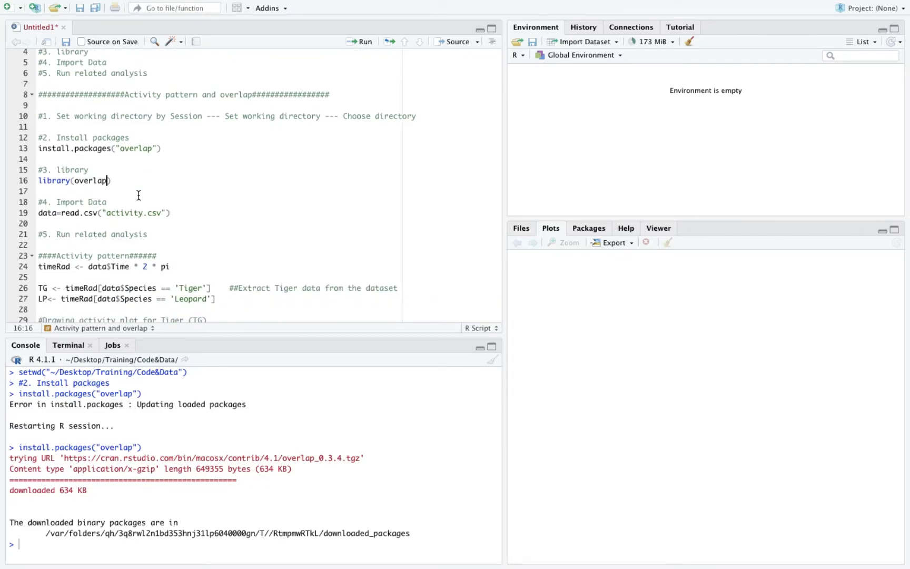
scroll(139, 195, up, 1)
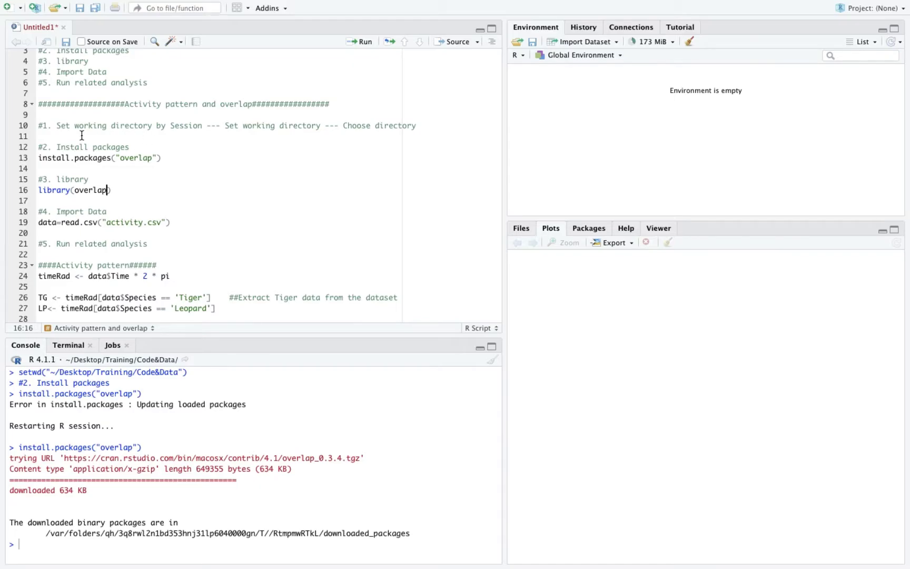
drag(56, 126, 417, 125)
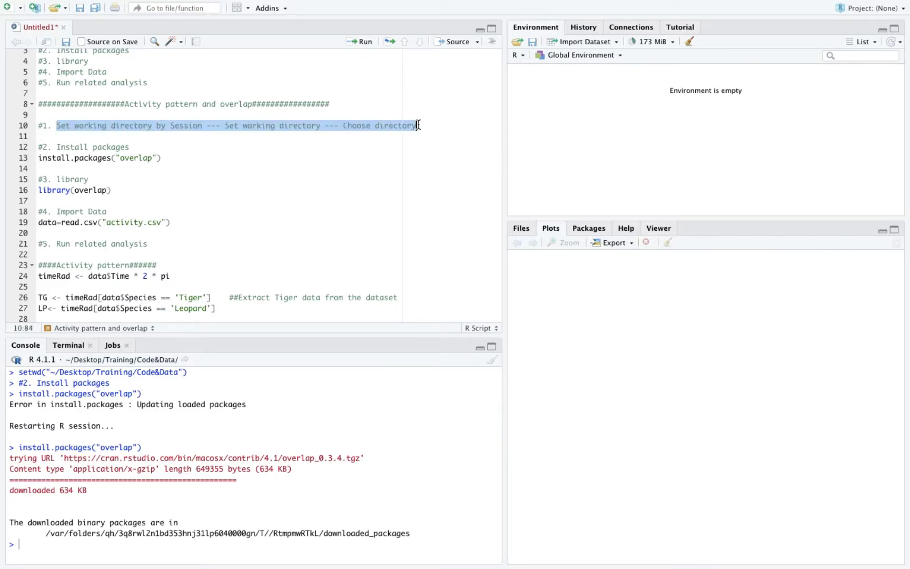
click(143, 142)
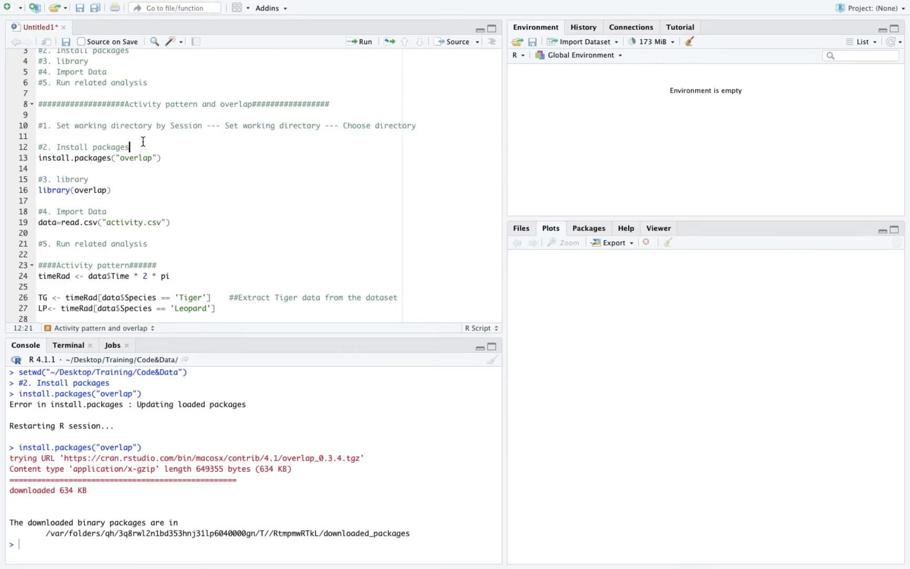
scroll(152, 204, down, 2)
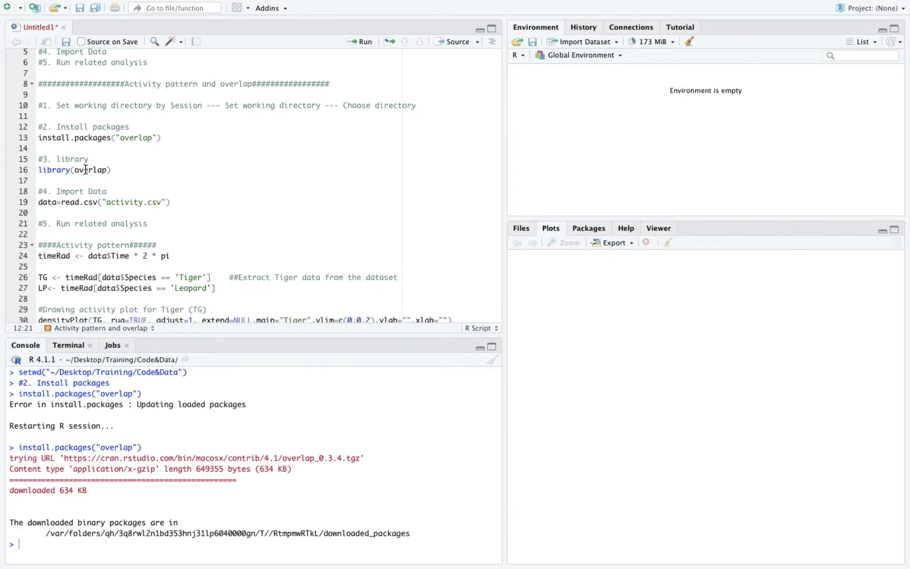
scroll(85, 170, down, 1)
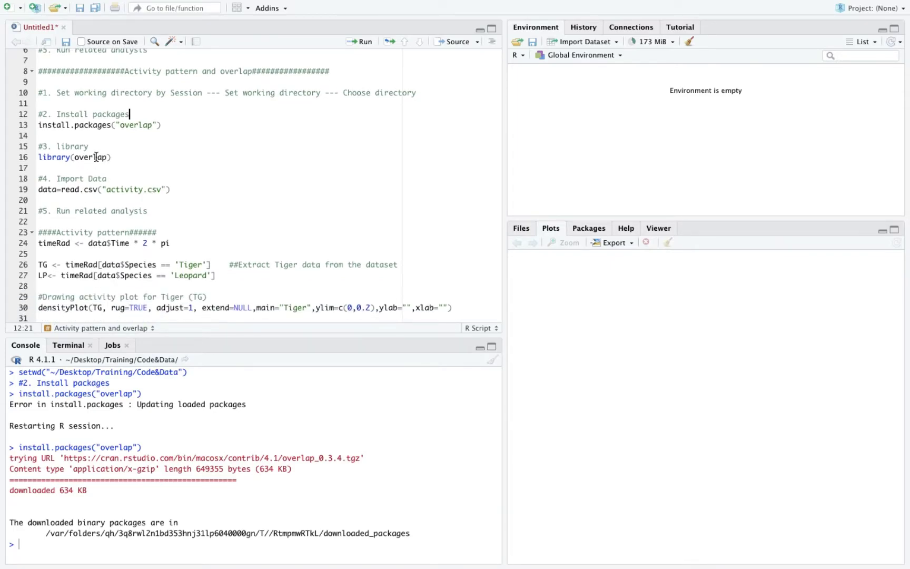
click(95, 156)
click(84, 157)
click(363, 42)
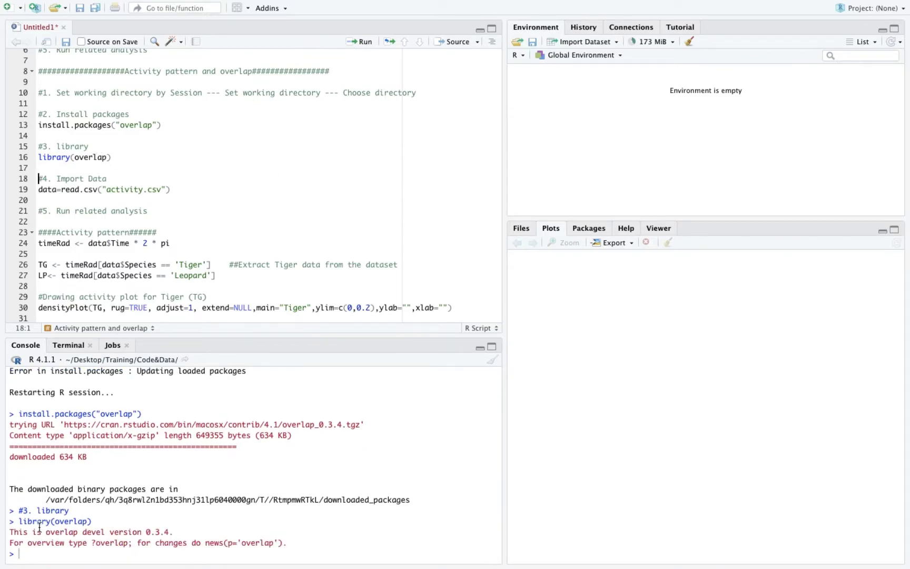
Step: Examine the console messages from downloading and loading the overlap package
scroll(109, 220, down, 5)
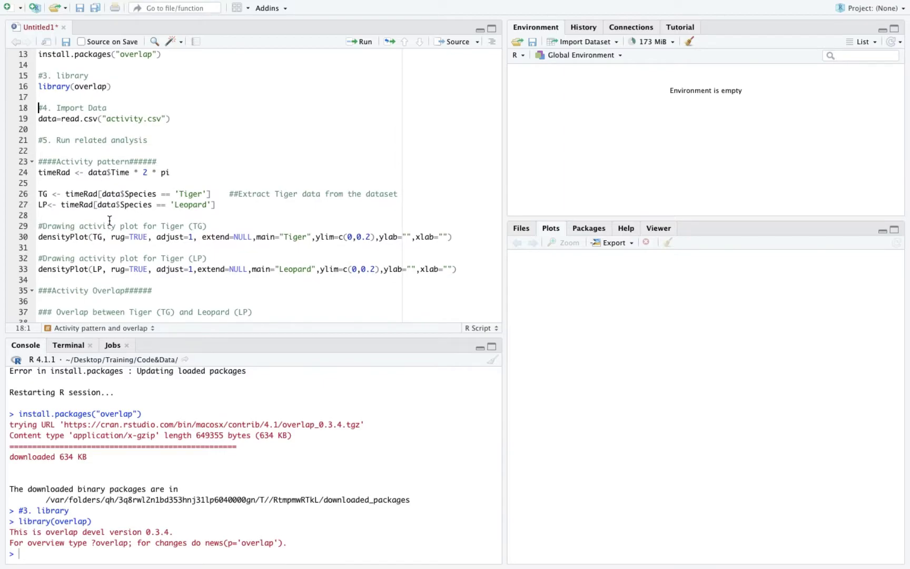
drag(287, 542, 10, 532)
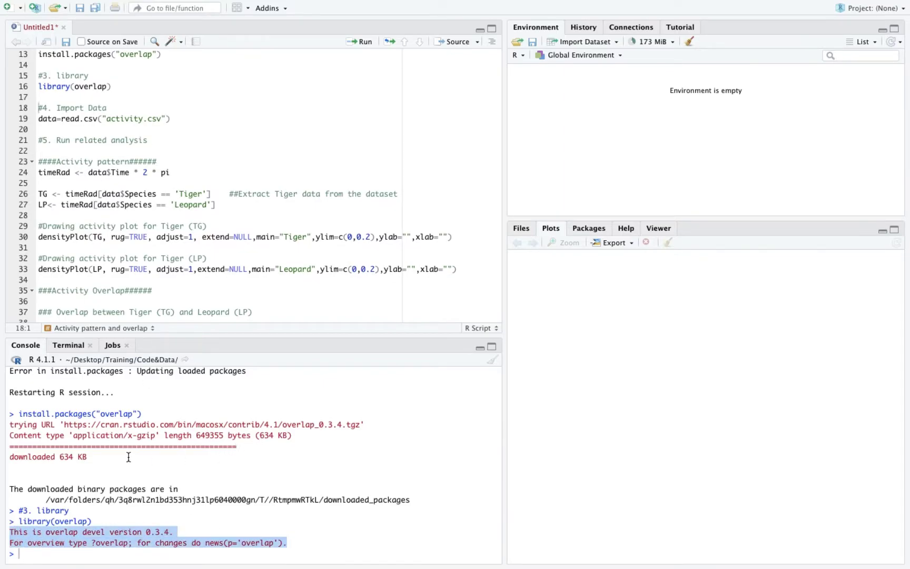
drag(131, 457, 10, 425)
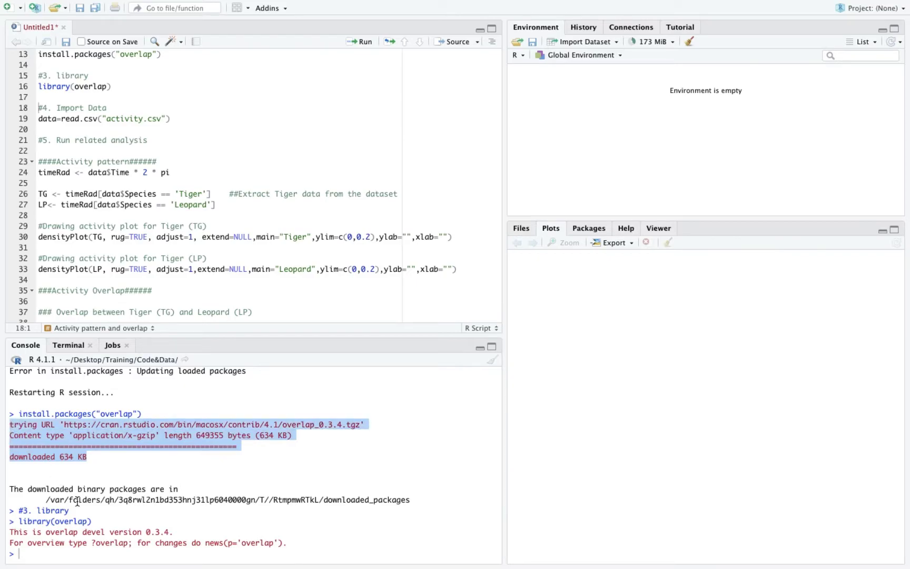
drag(310, 542, 10, 533)
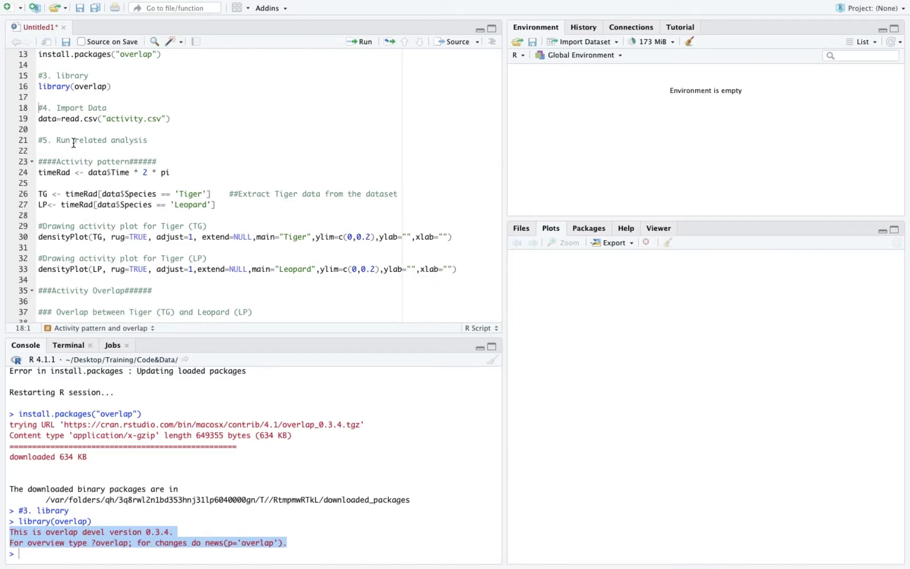
Step: Check the Code&Data folder for activity.csv and import it by running data=read.csv("activity.csv") from line 19
click(79, 122)
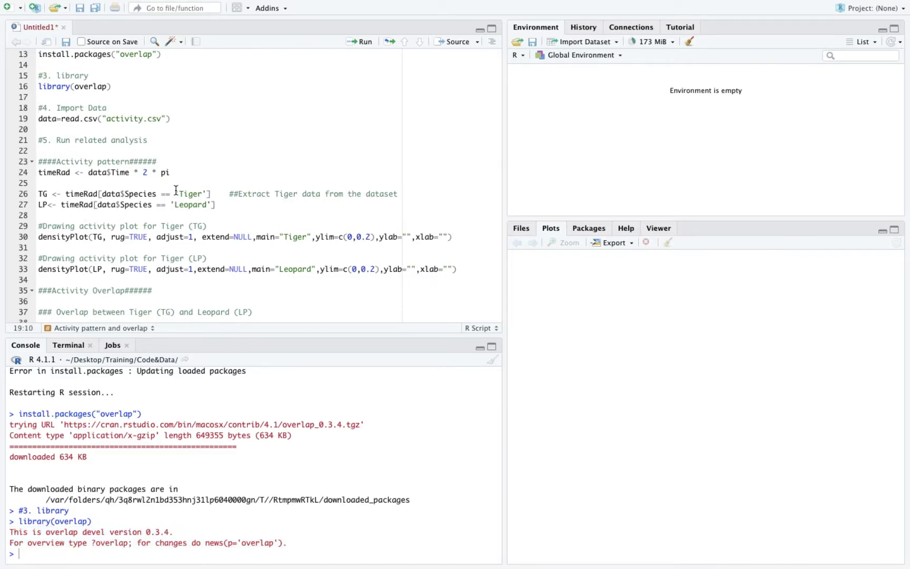
click(524, 230)
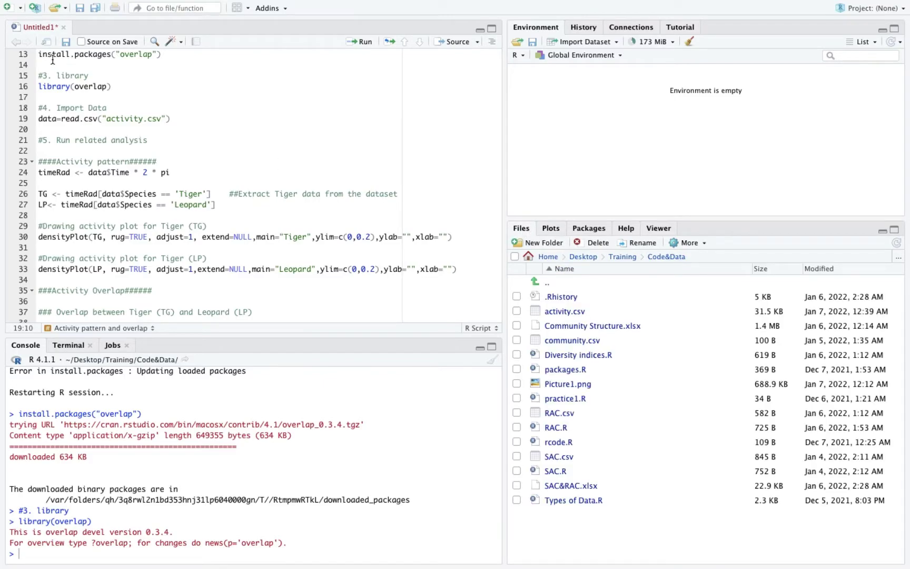
scroll(52, 89, up, 3)
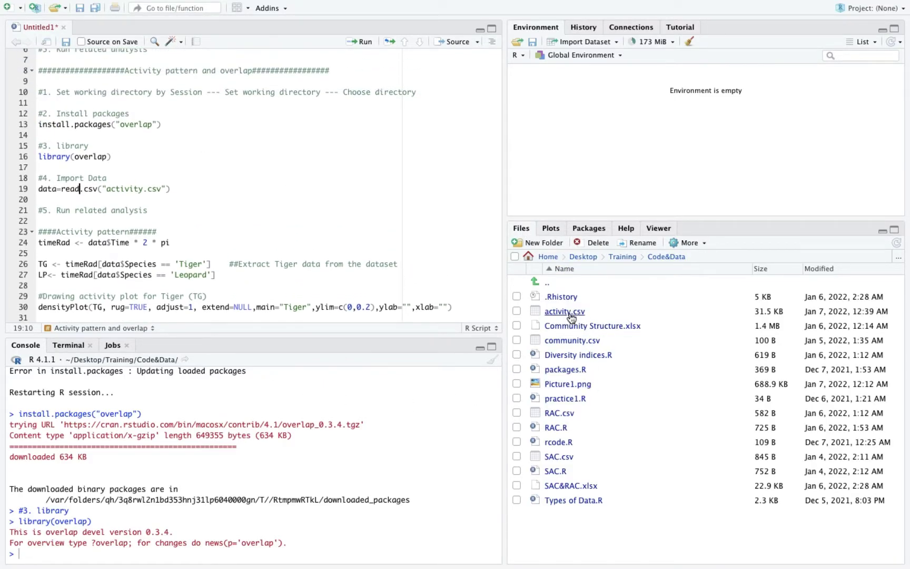
click(64, 190)
click(179, 189)
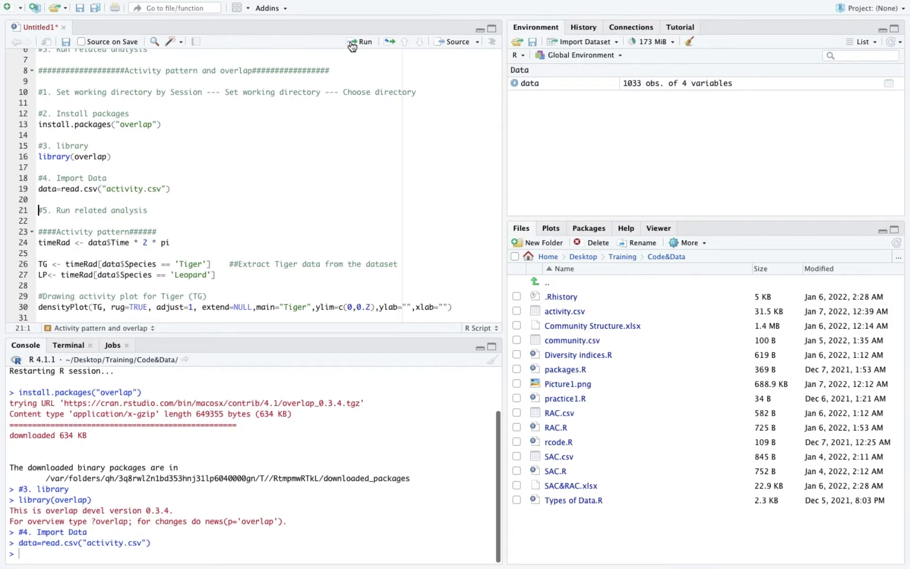
Step: Review the script's first four preparation steps, from setting the working directory to importing the data
scroll(160, 151, up, 3)
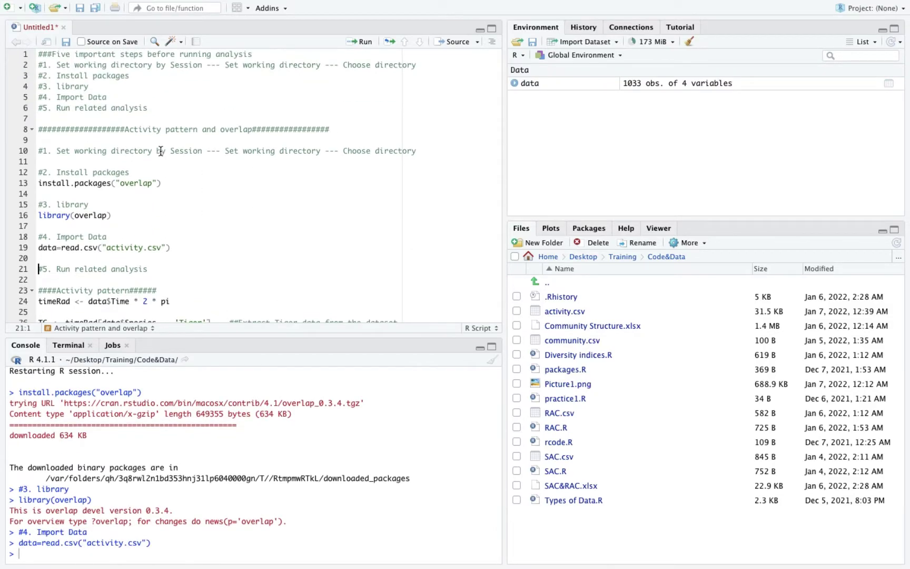
drag(107, 97, 38, 54)
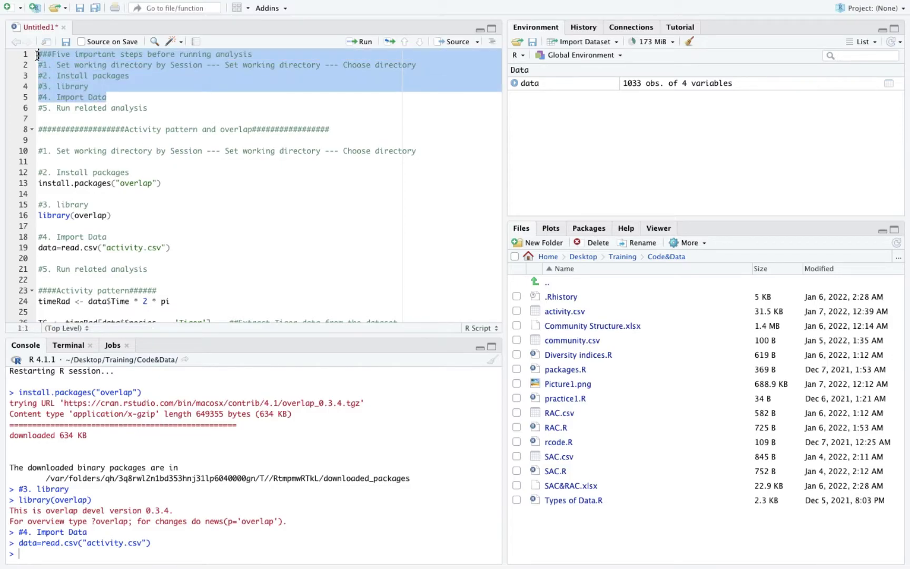
scroll(139, 164, down, 3)
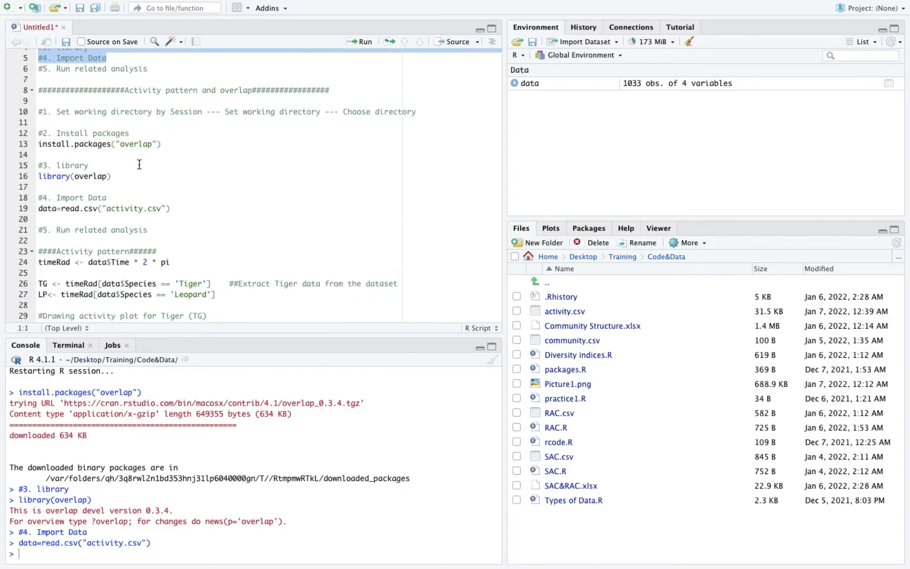
click(128, 63)
scroll(179, 189, down, 1)
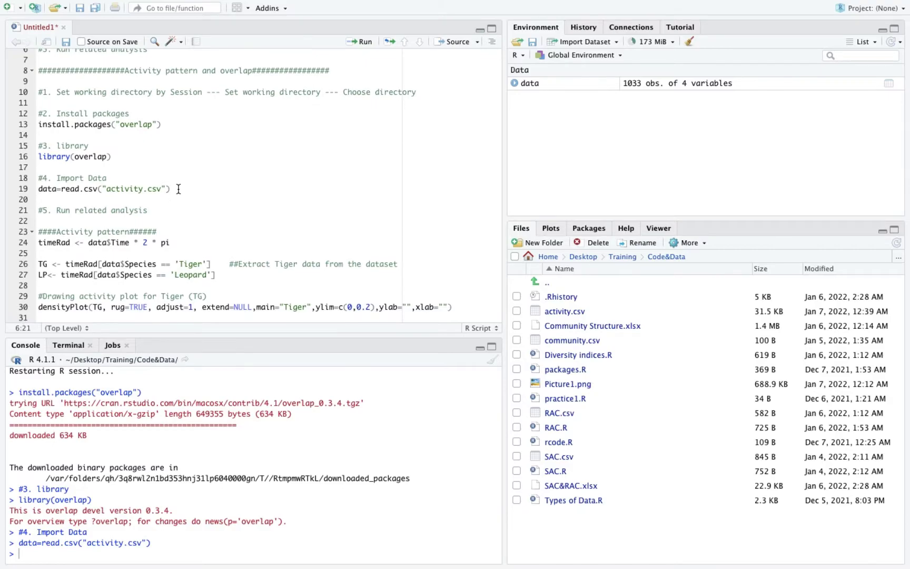
scroll(179, 188, down, 1)
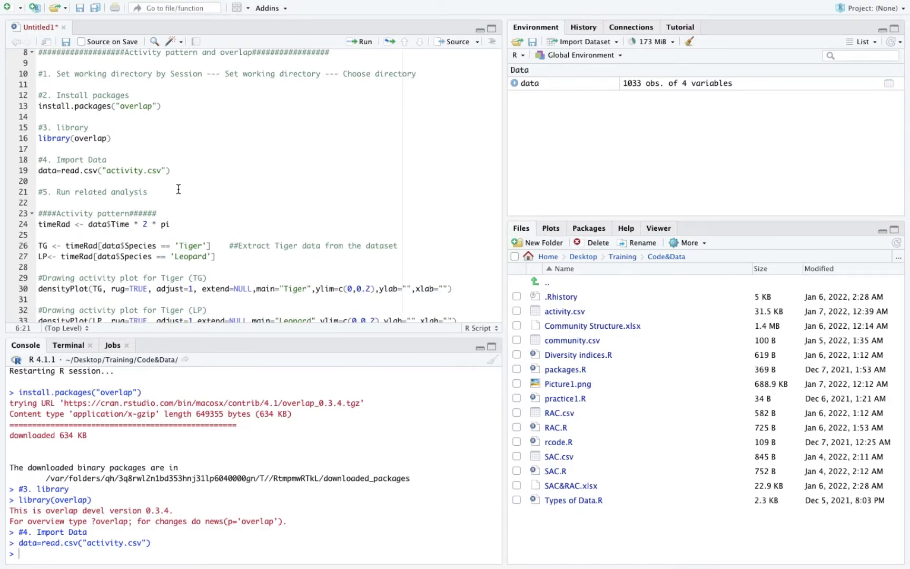
Step: Go to the timeRad conversion on line 24, switch to the activity sheet in Excel and examine the Time column's values
click(146, 223)
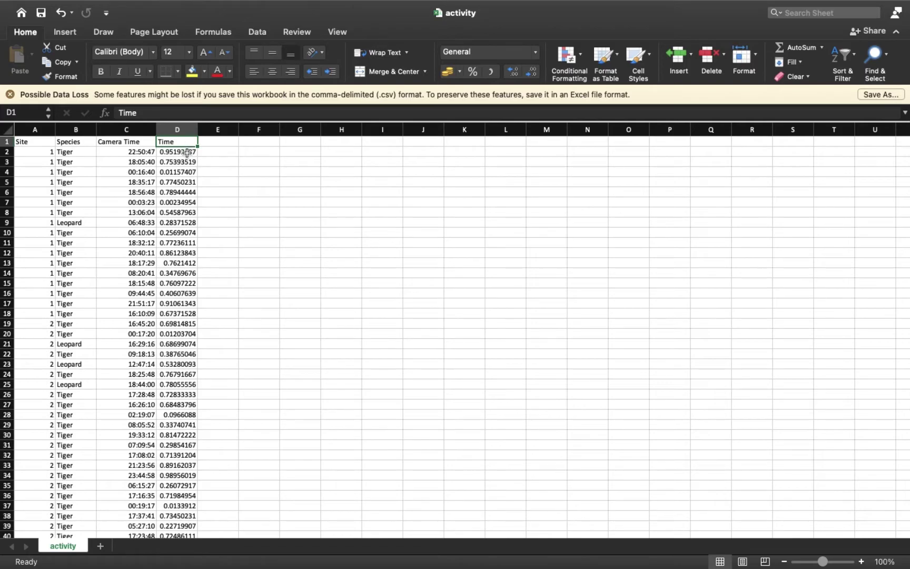
click(184, 153)
drag(186, 152, 179, 474)
click(163, 225)
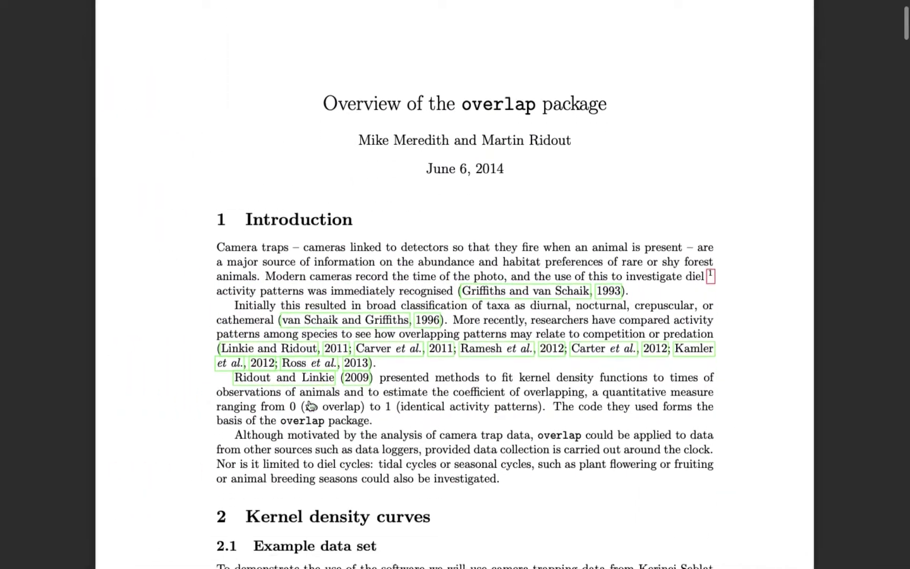
Step: Switch to overlap.pdf in Preview and highlight the sentence "The unit of time is the day, so values range from 0 to 1"
scroll(310, 405, down, 15)
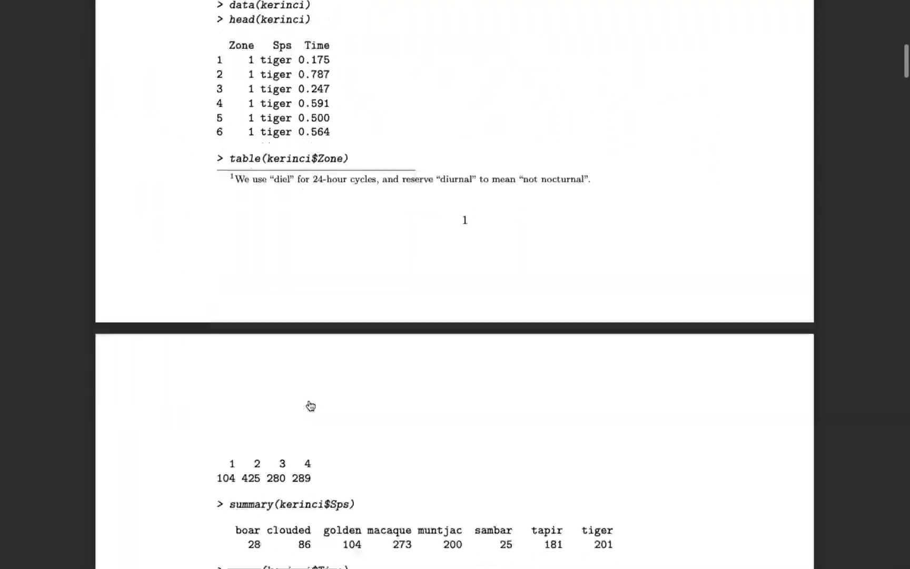
scroll(310, 405, up, 3)
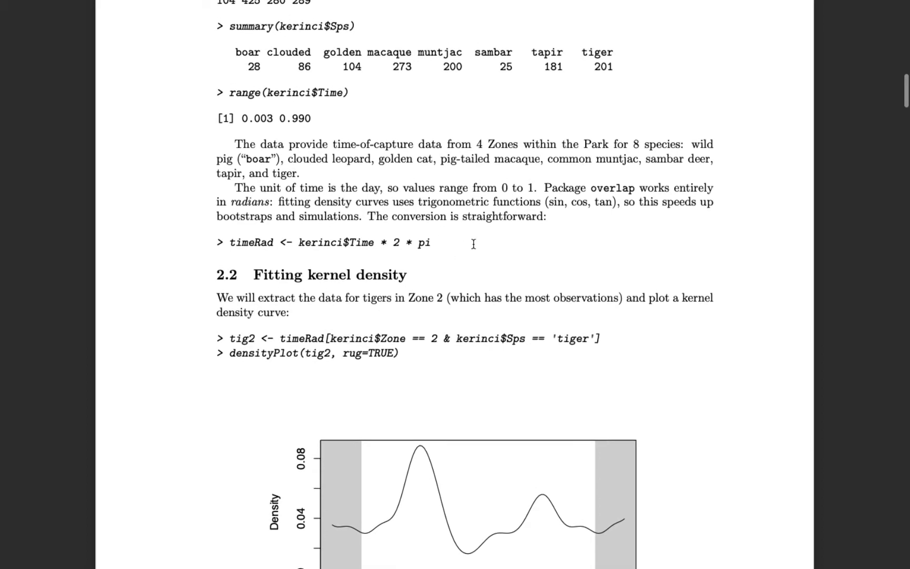
scroll(521, 265, up, 1)
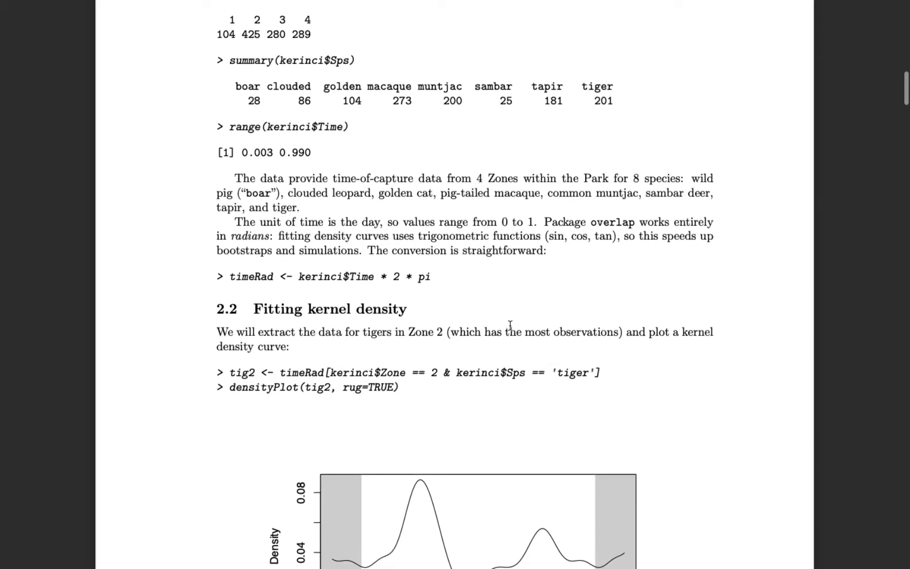
scroll(510, 325, down, 1)
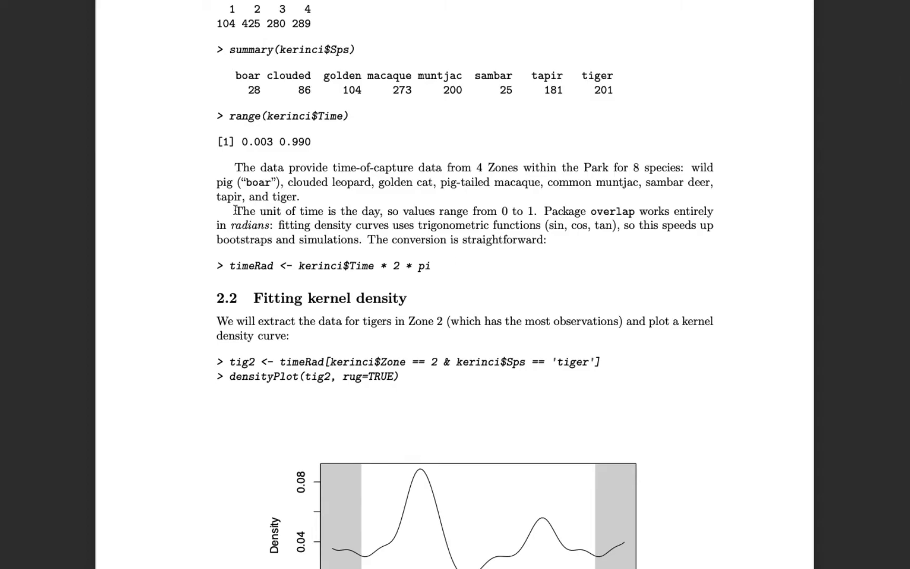
drag(235, 211, 533, 208)
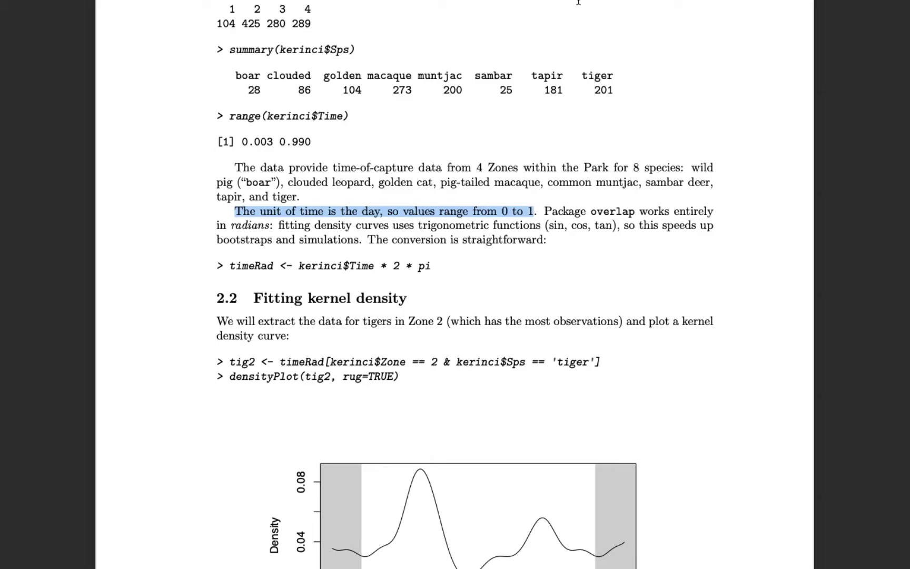
click(605, 30)
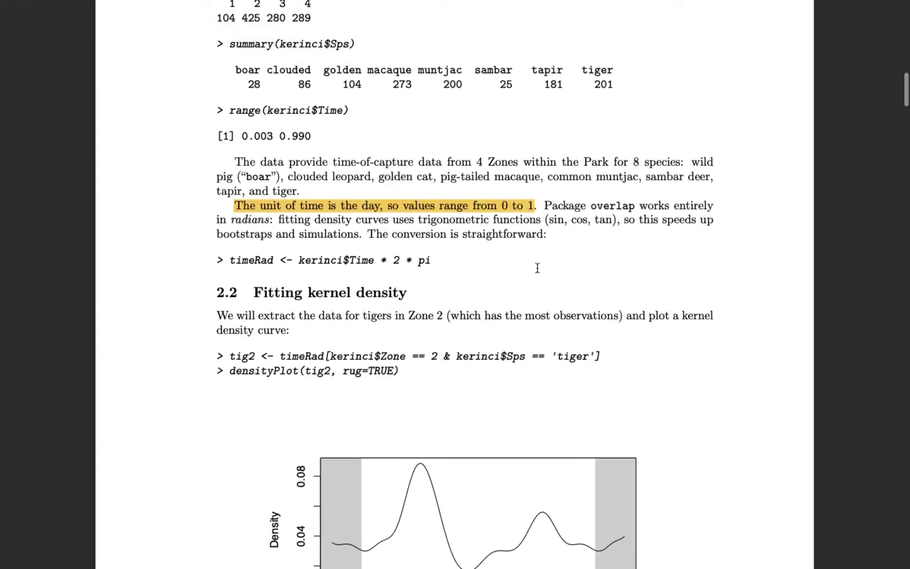
Step: Read the explanation of radians, highlight the formula "timeRad <- kerinci$Time * 2 * pi" and switch back to RStudio
scroll(537, 268, down, 2)
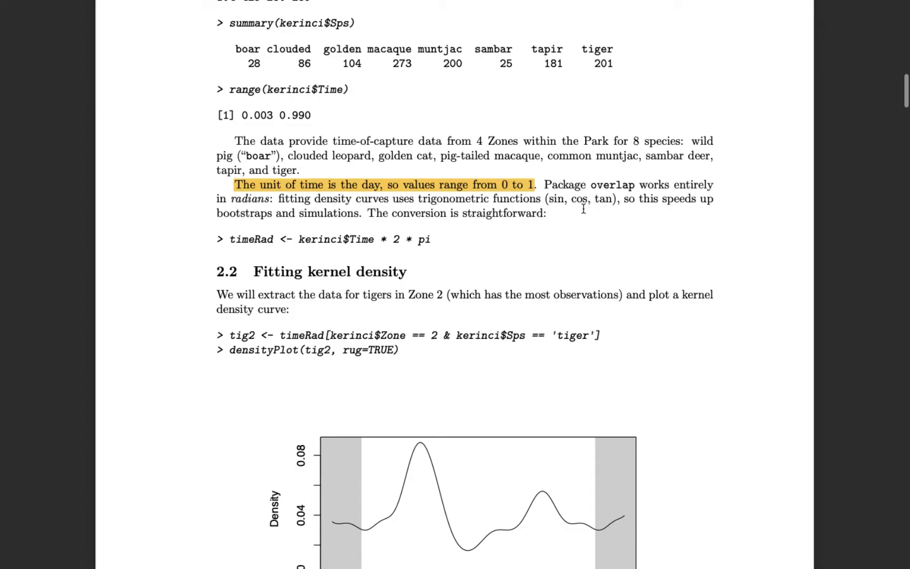
drag(550, 200, 619, 198)
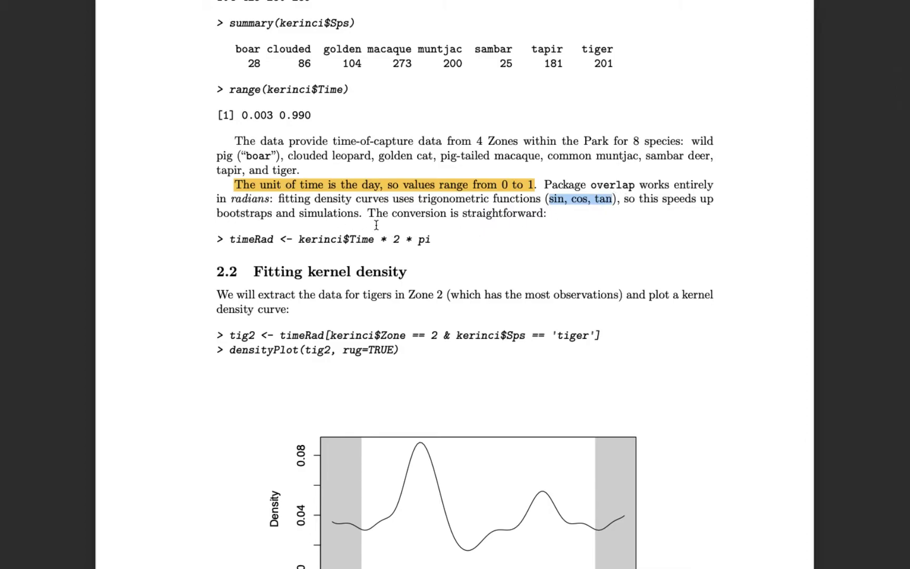
drag(364, 213, 542, 213)
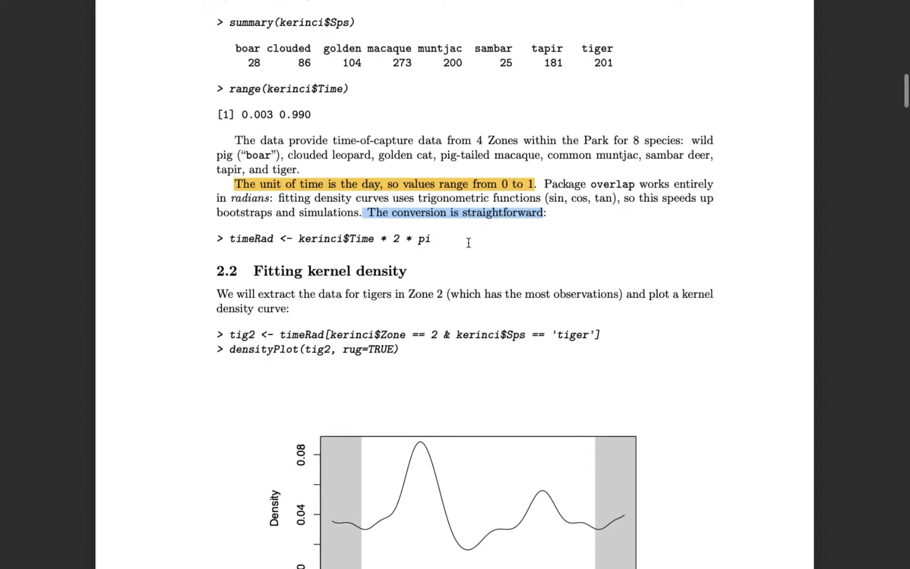
scroll(469, 241, down, 2)
click(436, 210)
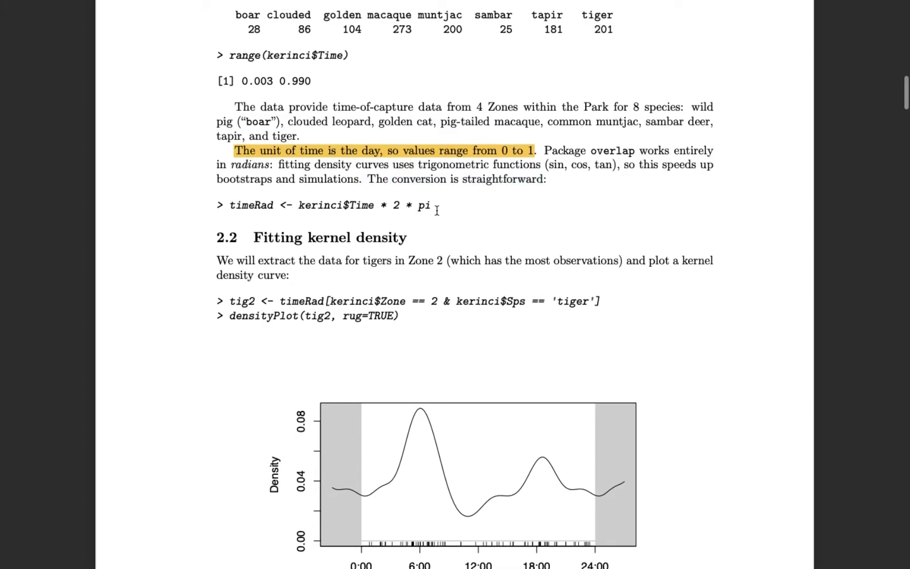
drag(438, 208, 230, 206)
mouse_move(658, 1)
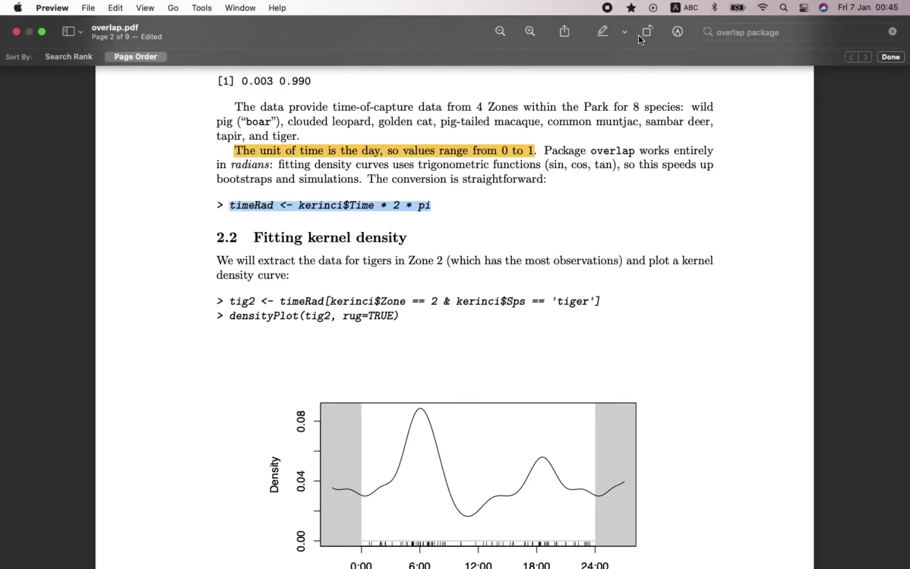
click(599, 33)
key(ctrl+Right)
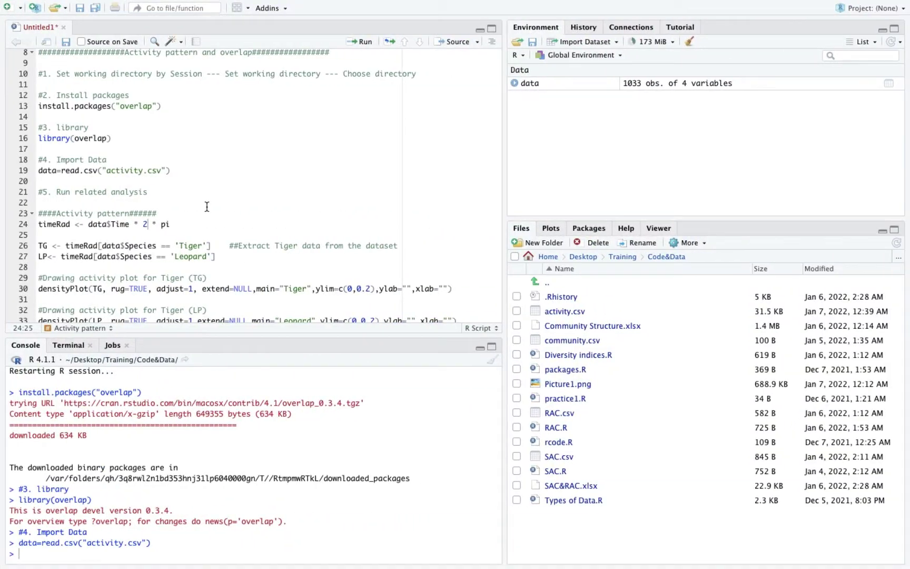
Step: Run the timeRad conversion on line 24, then compare it with the highlighted conversion formula in overlap.pdf in Preview
click(138, 223)
click(360, 42)
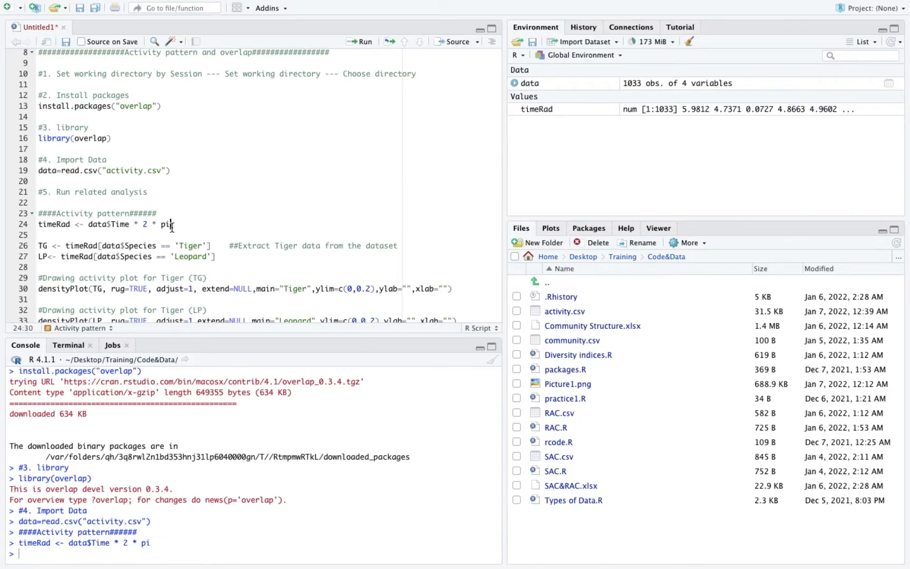
drag(171, 223, 46, 224)
key(ctrl+Left)
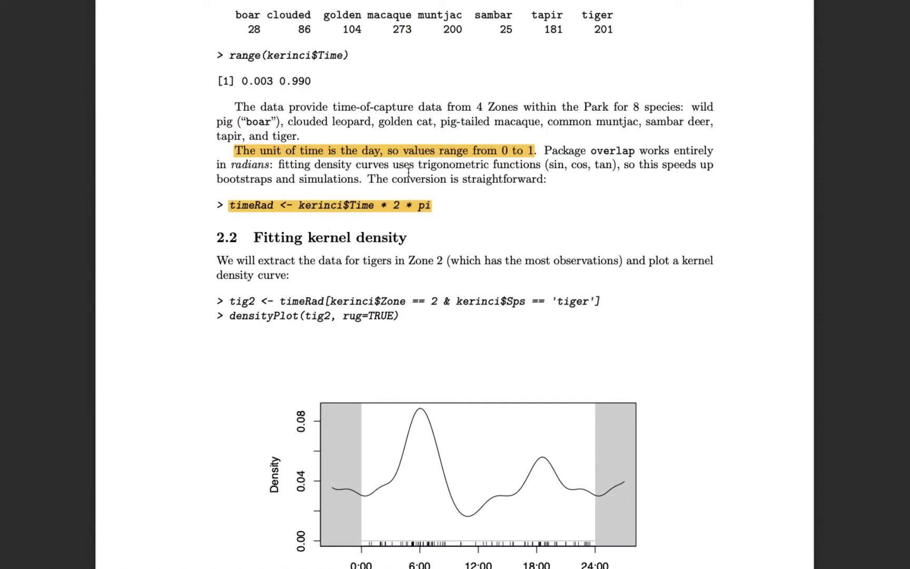
scroll(409, 172, down, 2)
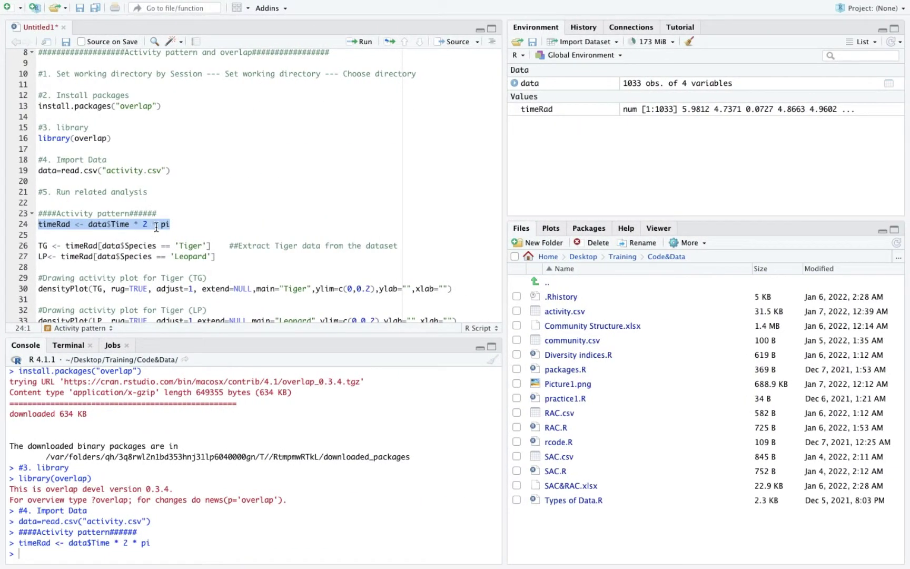
Step: Switch to the activity sheet in Excel and compare the Camera Time column with the Time column
click(157, 225)
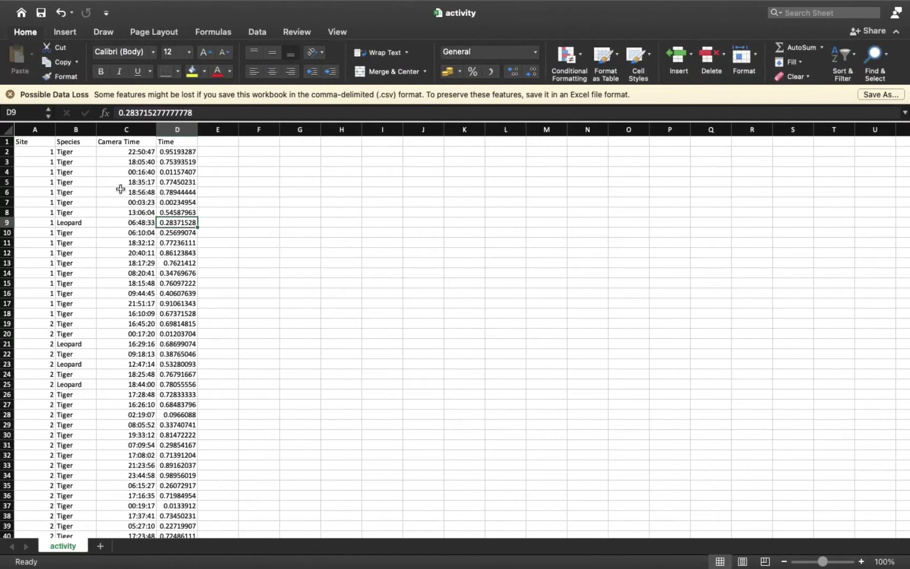
click(143, 130)
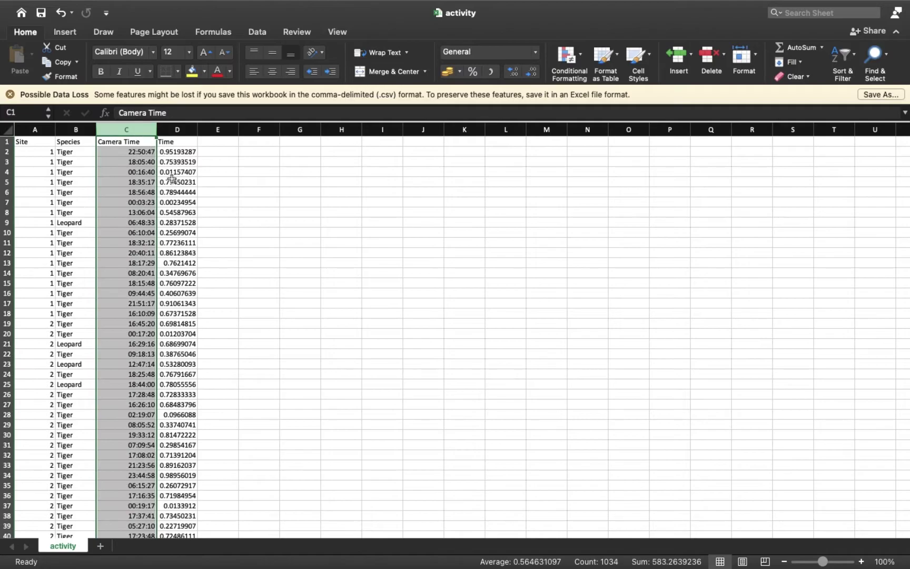
click(181, 129)
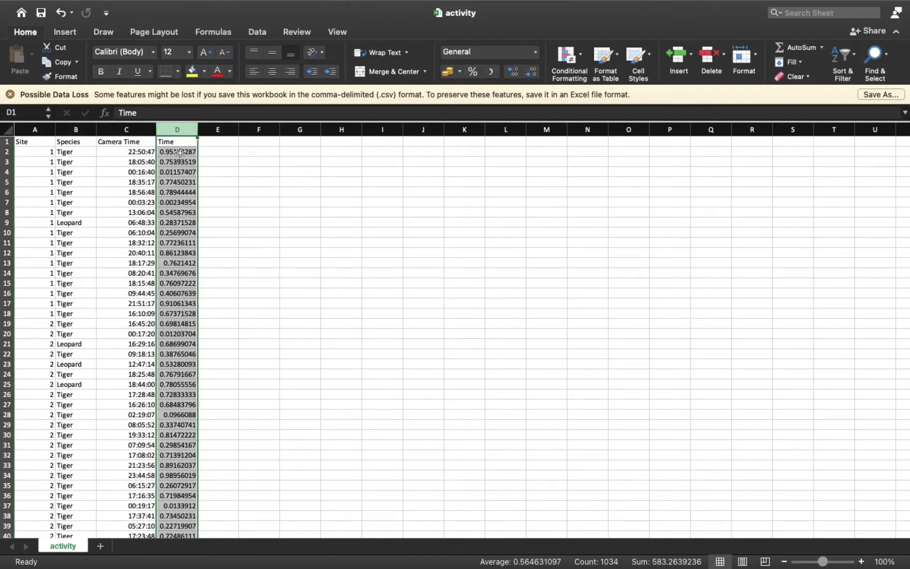
click(179, 153)
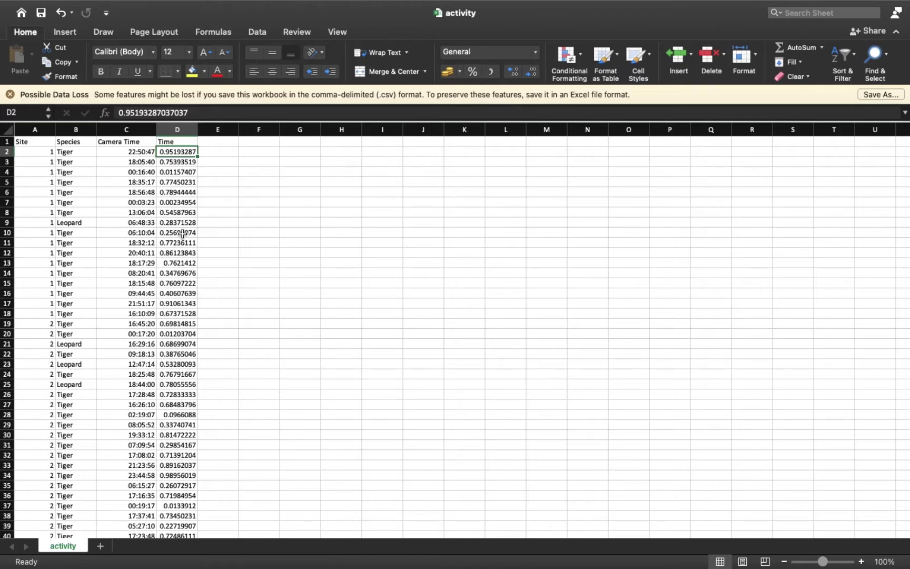
click(179, 132)
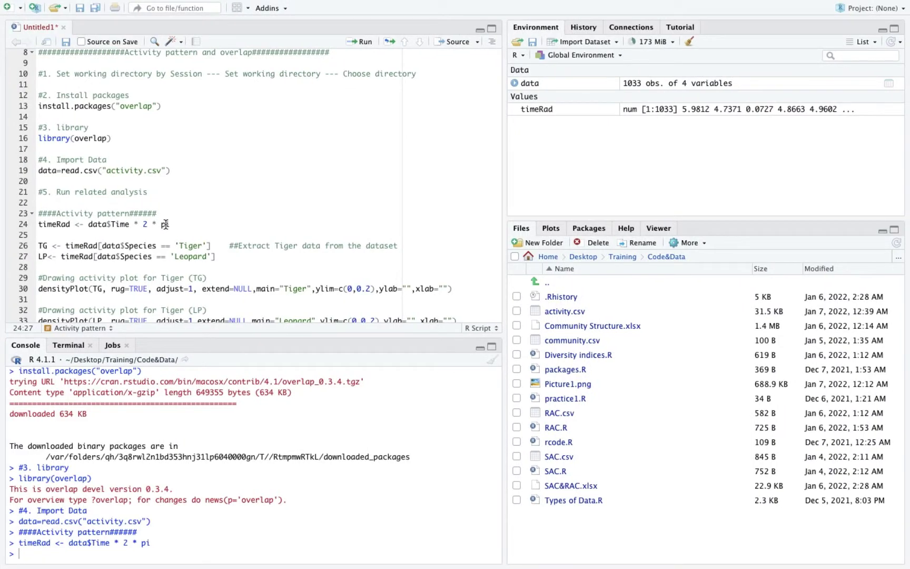
Step: Return to RStudio and review the timeRad conversion in both the script and the console, along with the extraction lines below it
click(180, 224)
drag(157, 542, 18, 543)
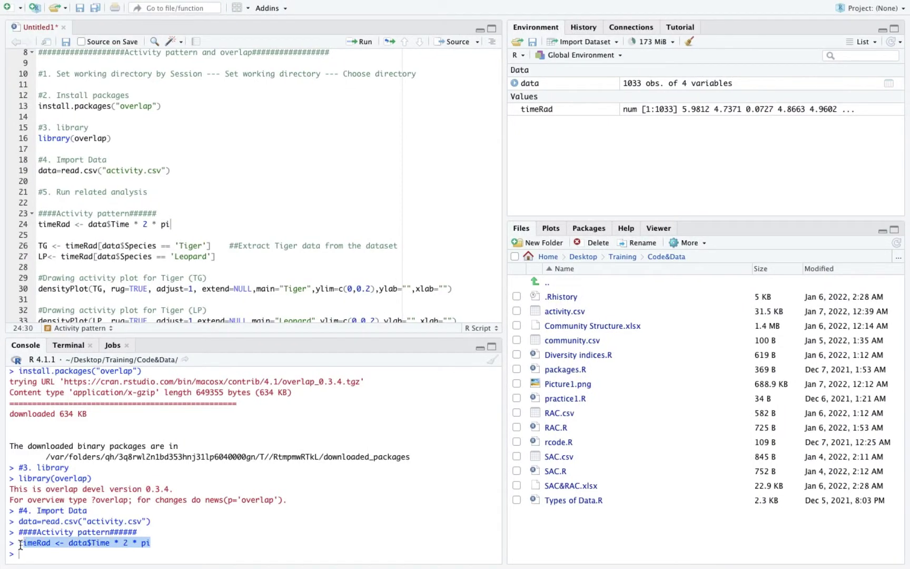
click(48, 225)
scroll(148, 255, down, 3)
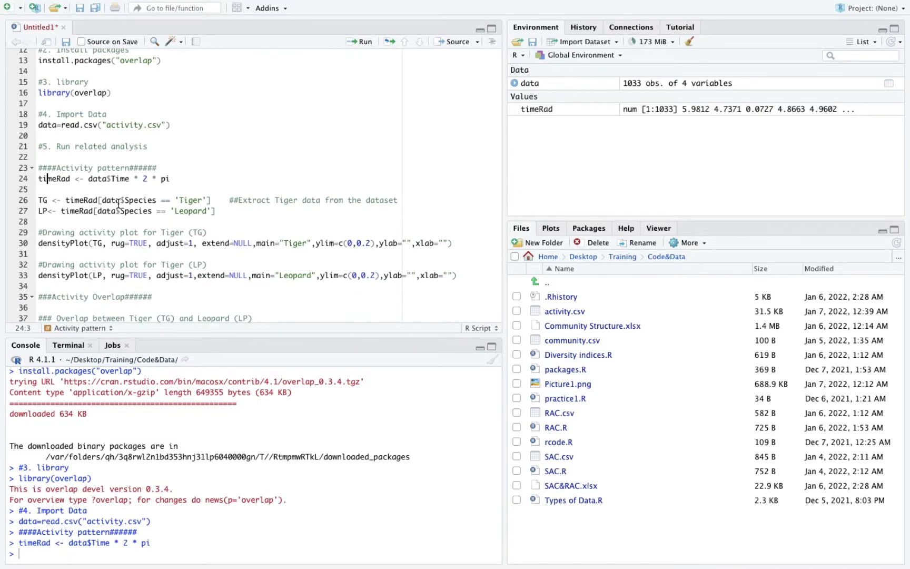
scroll(98, 134, up, 1)
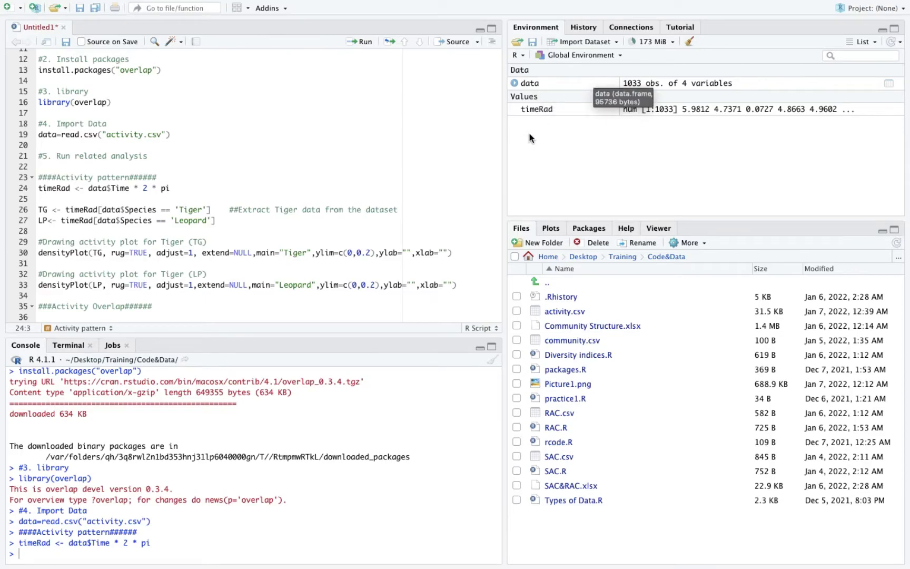
Step: View the imported data table, examine the Tiger and Leopard rows in its Species column, and close the table
click(535, 83)
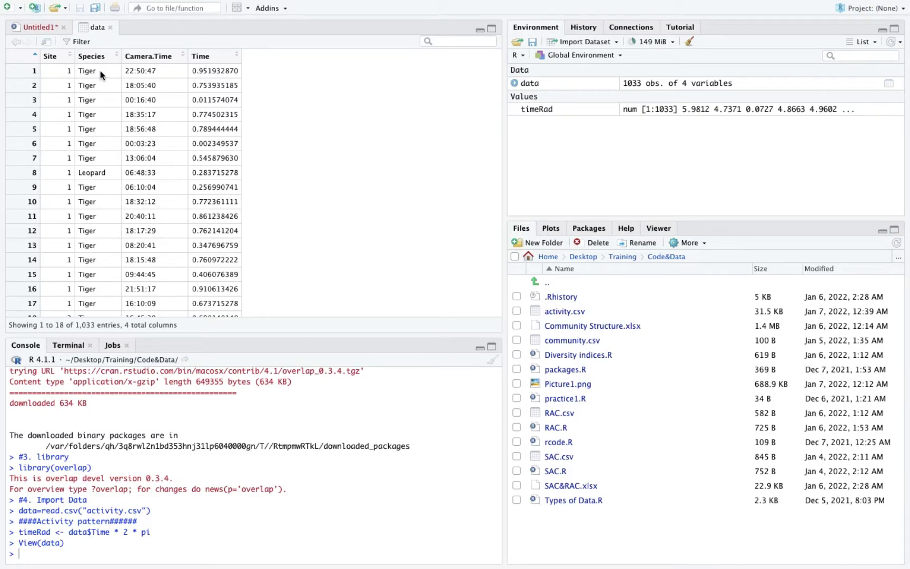
click(110, 27)
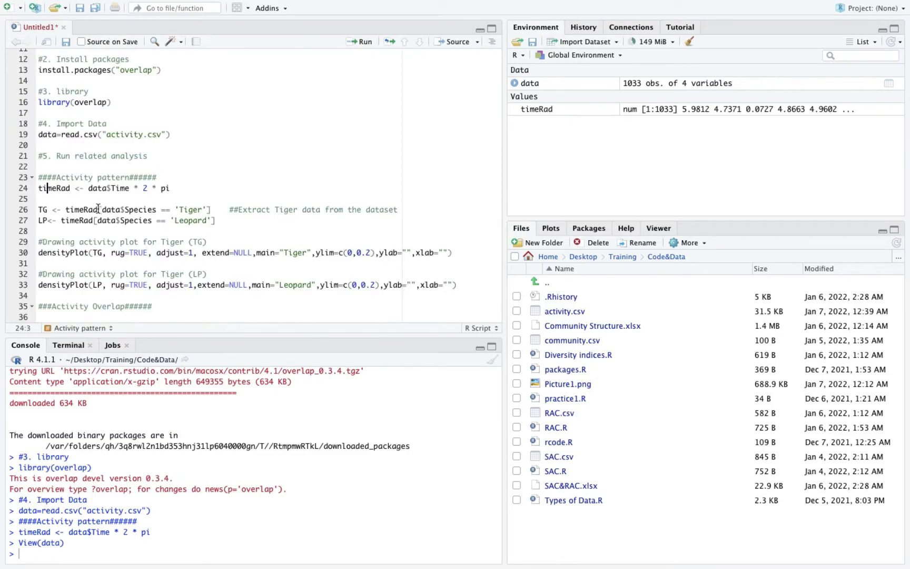
double_click(64, 186)
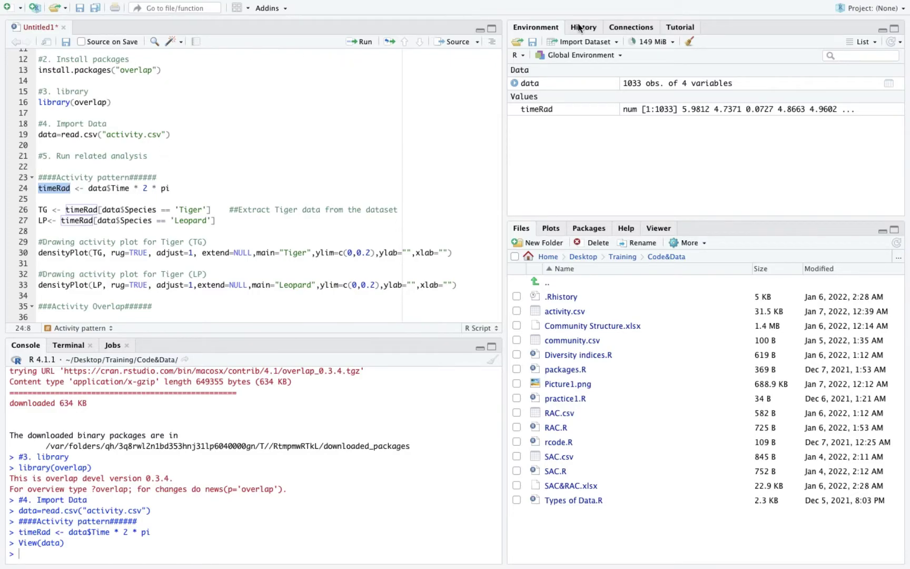
click(636, 85)
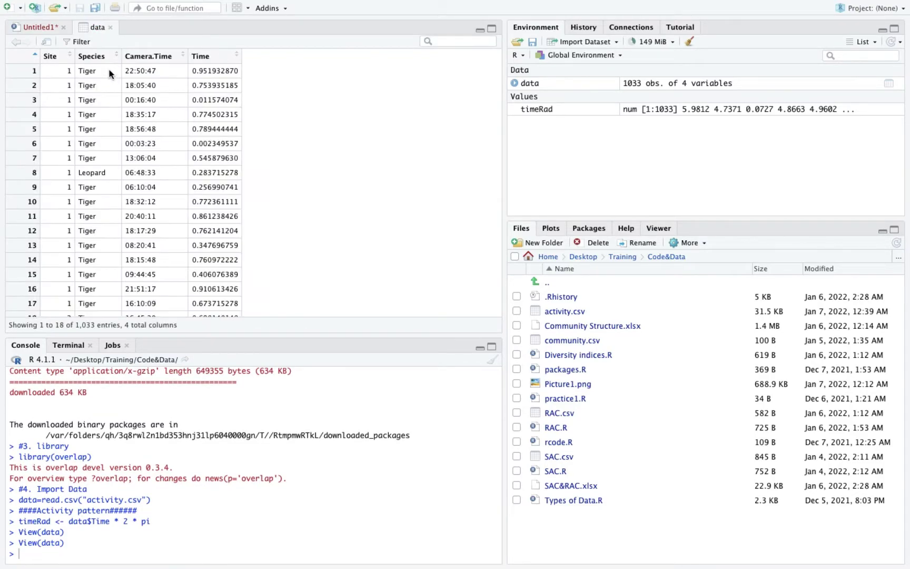
scroll(104, 175, down, 5)
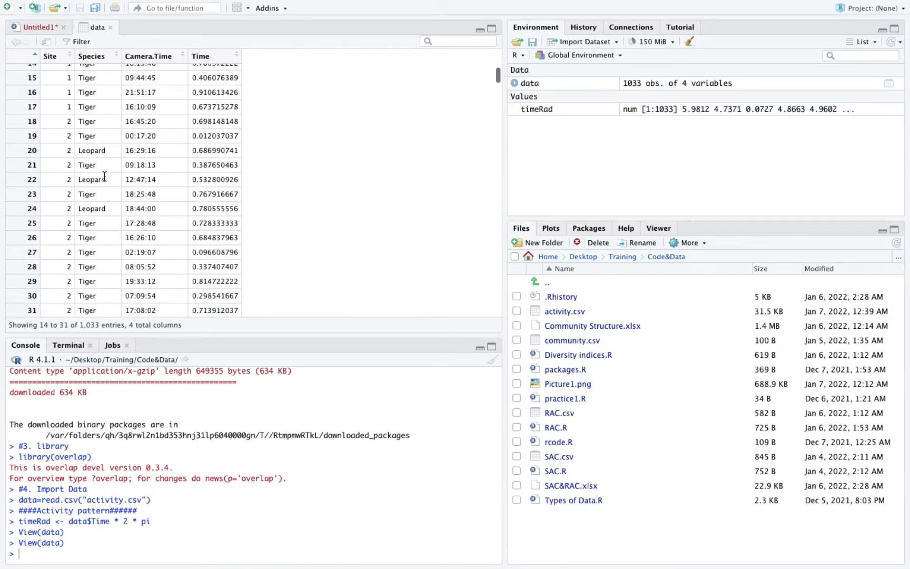
right_click(103, 176)
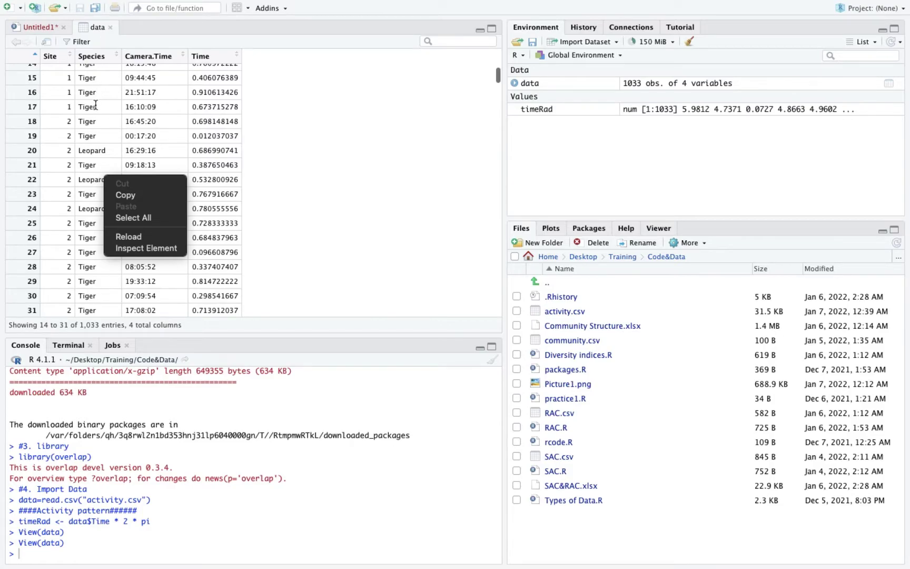
click(111, 27)
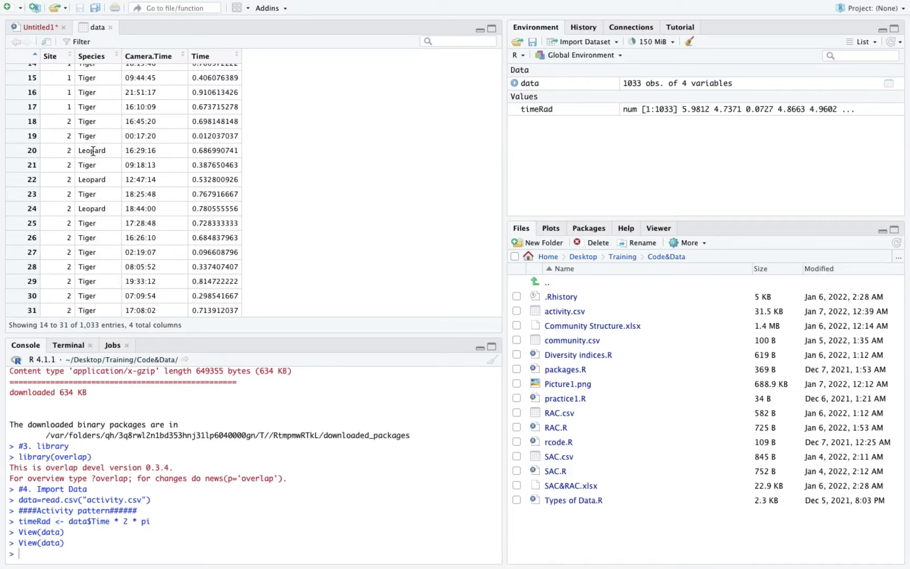
click(110, 28)
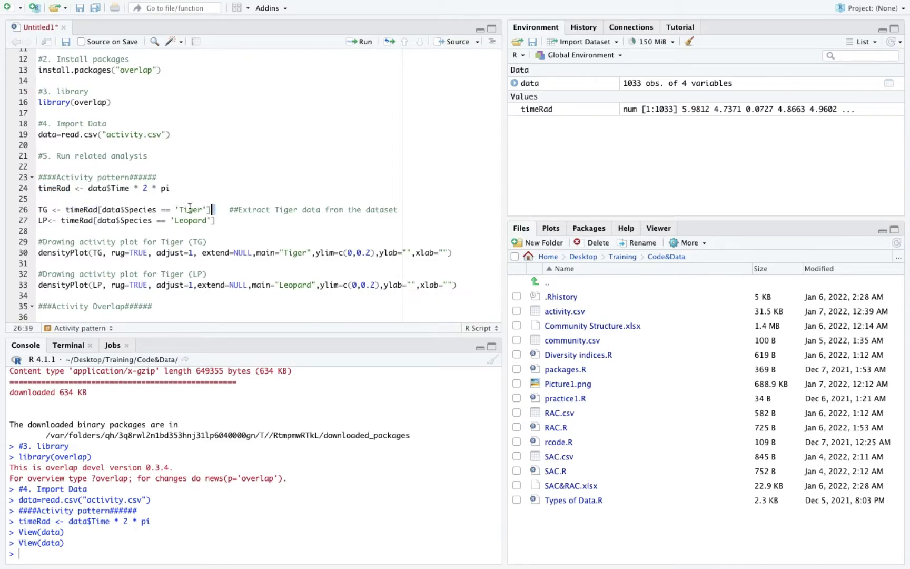
Step: Review the TG extraction on line 26, then print the timeRad values from line 24 in the console and look through them
drag(213, 210, 39, 210)
click(125, 210)
double_click(54, 188)
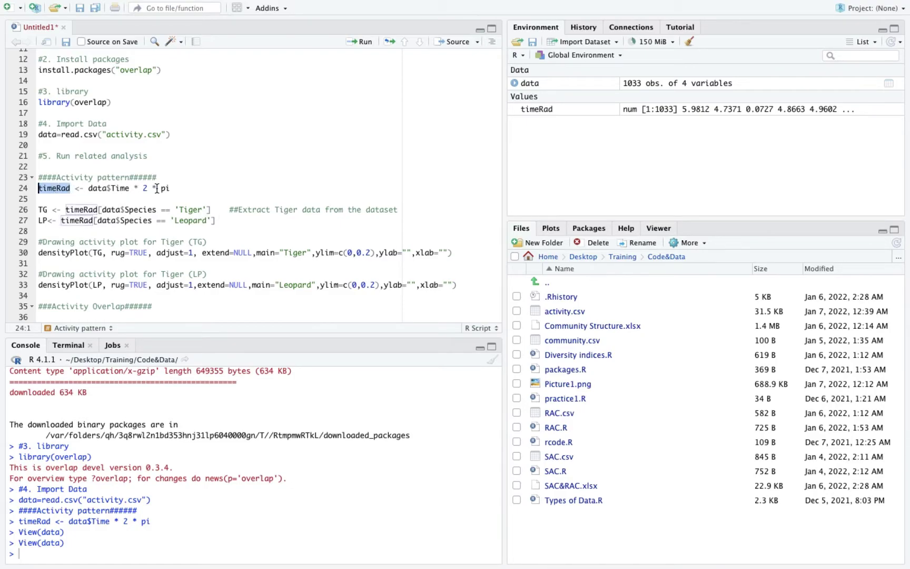
click(362, 42)
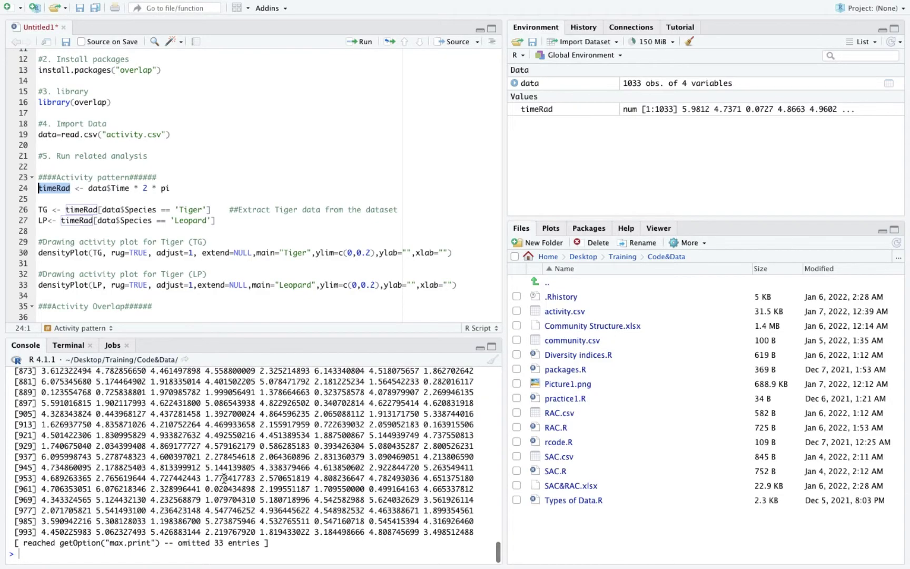
scroll(223, 478, up, 5)
scroll(224, 478, up, 10)
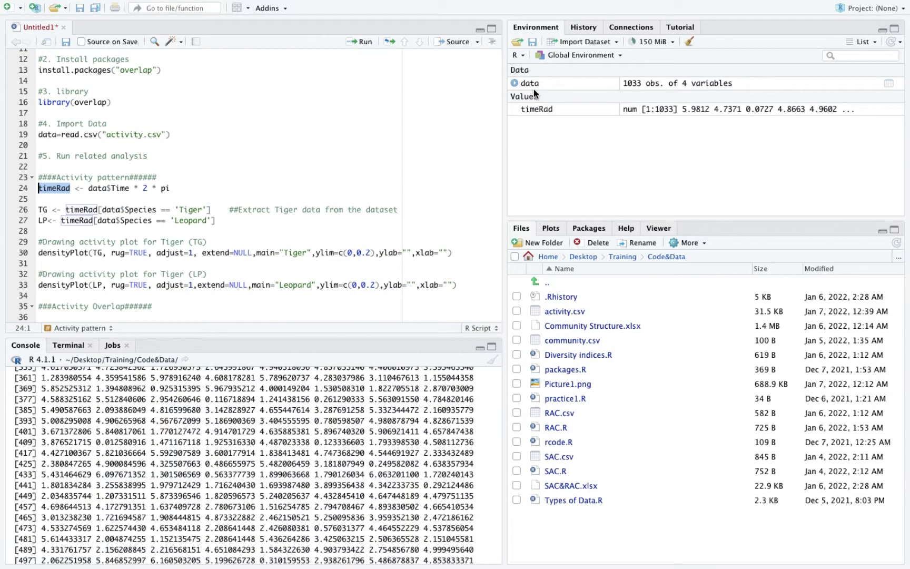
Step: View the data table above the console, compare its Time column with the printed timeRad values, and close the table
click(539, 88)
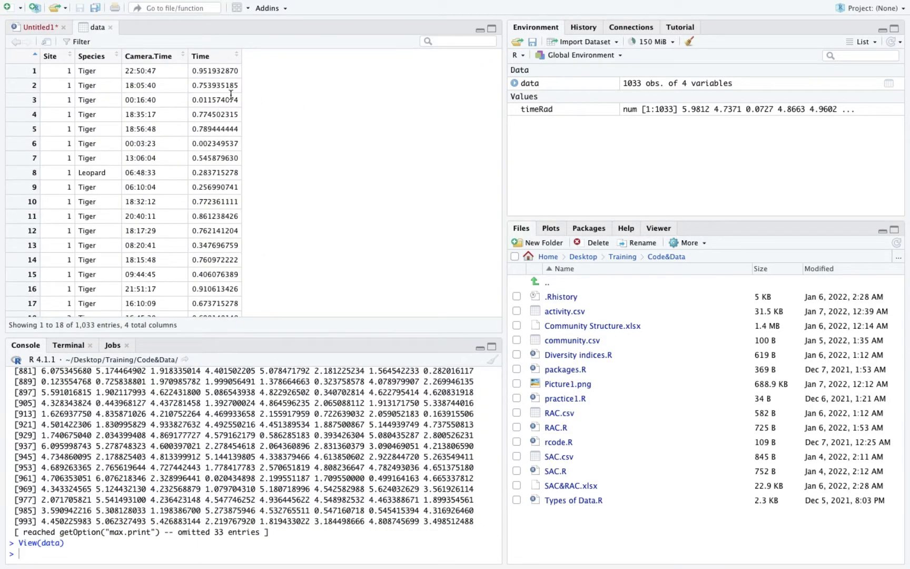
scroll(191, 401, up, 20)
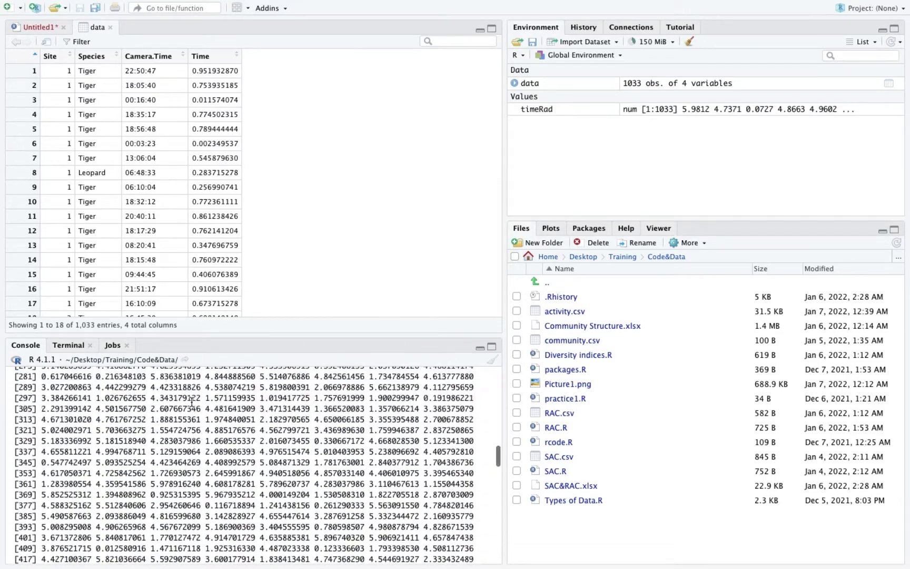
scroll(191, 401, up, 3)
scroll(192, 447, down, 2)
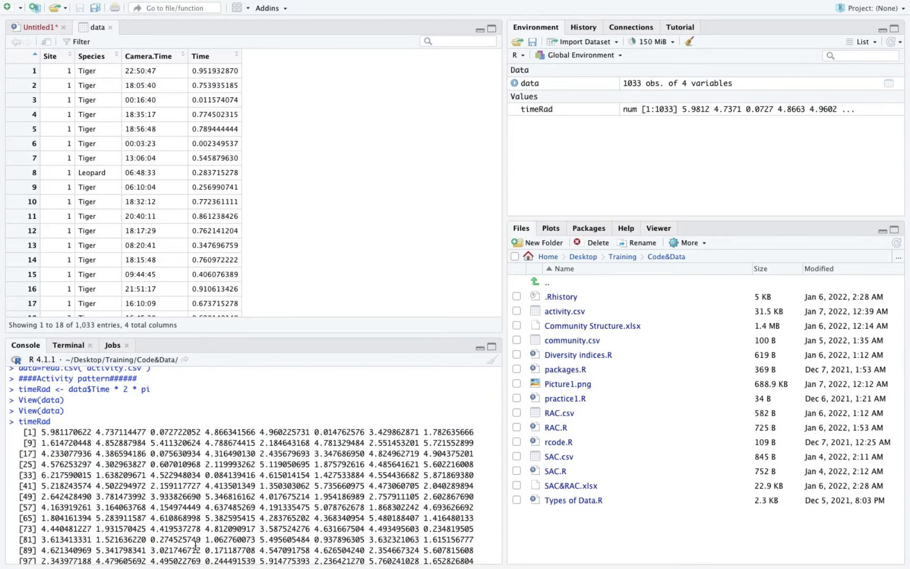
scroll(195, 546, down, 1)
scroll(195, 546, down, 3)
scroll(195, 527, up, 6)
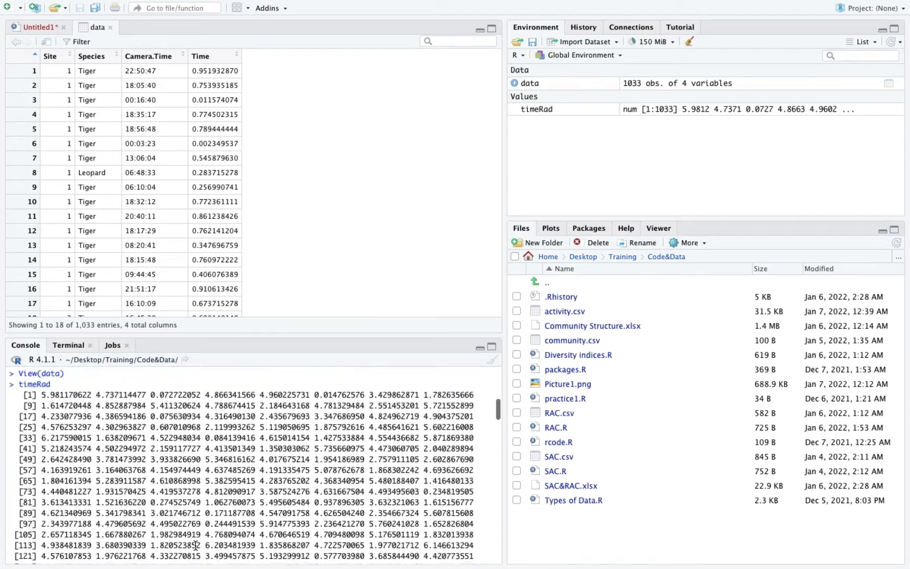
click(110, 28)
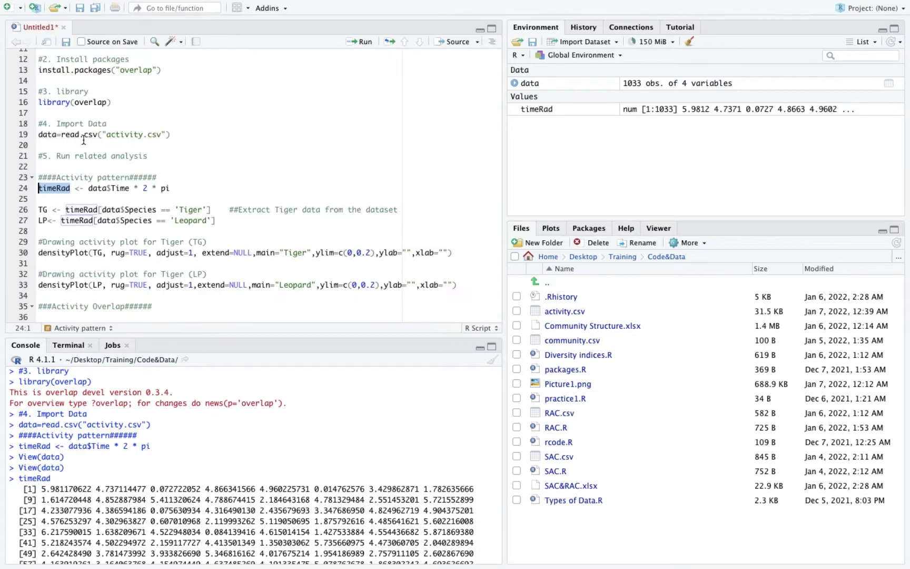
Step: Examine timeRad, data and Species in the tiger extraction on line 26, checking them against the Species column of the data table
click(94, 209)
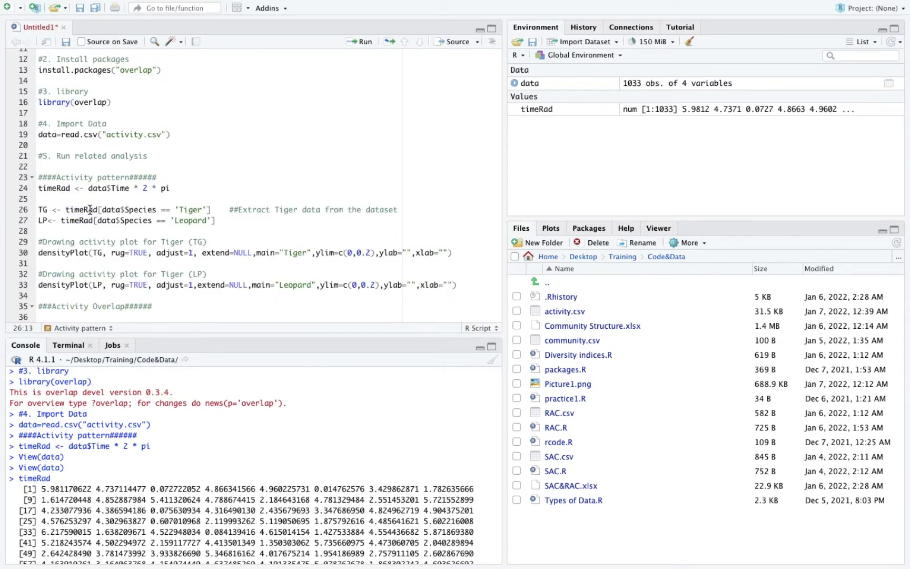
drag(65, 209, 98, 209)
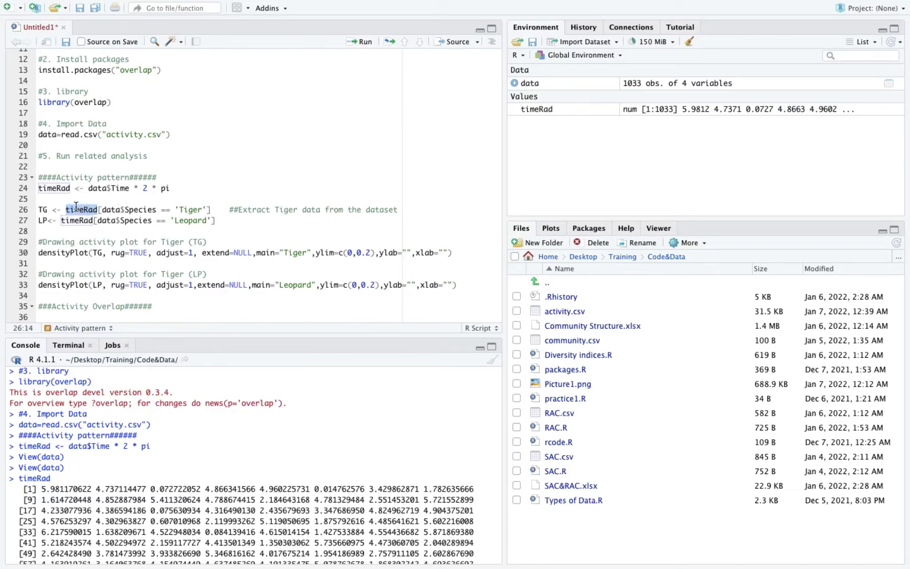
double_click(113, 209)
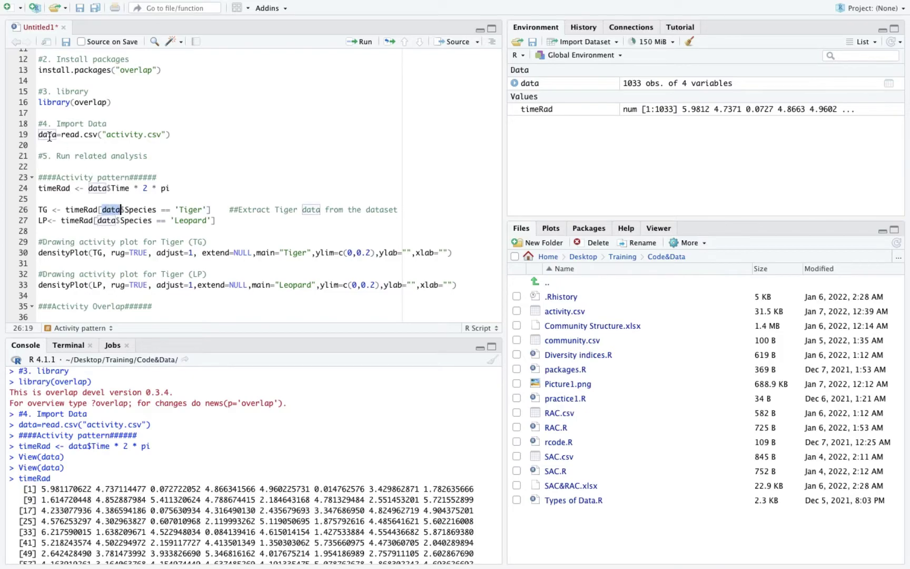
double_click(529, 82)
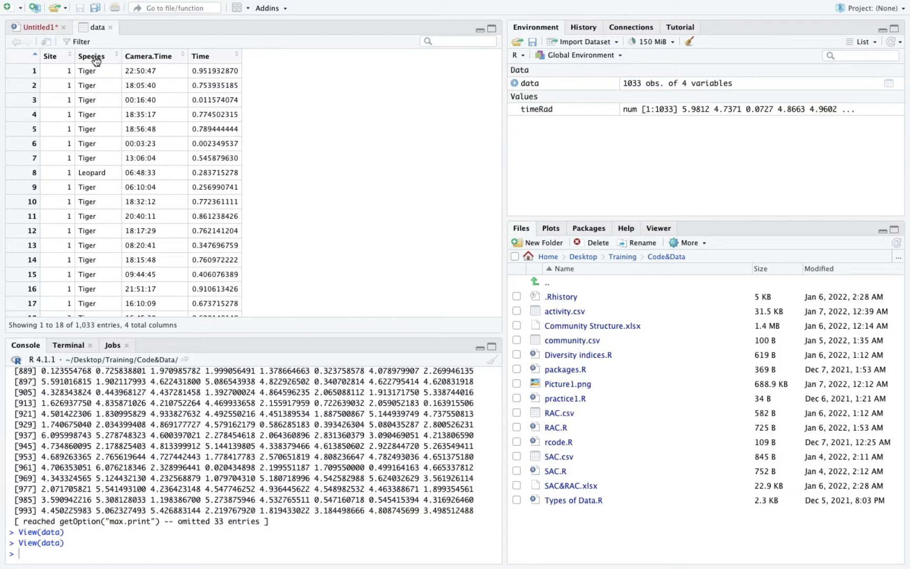
click(40, 26)
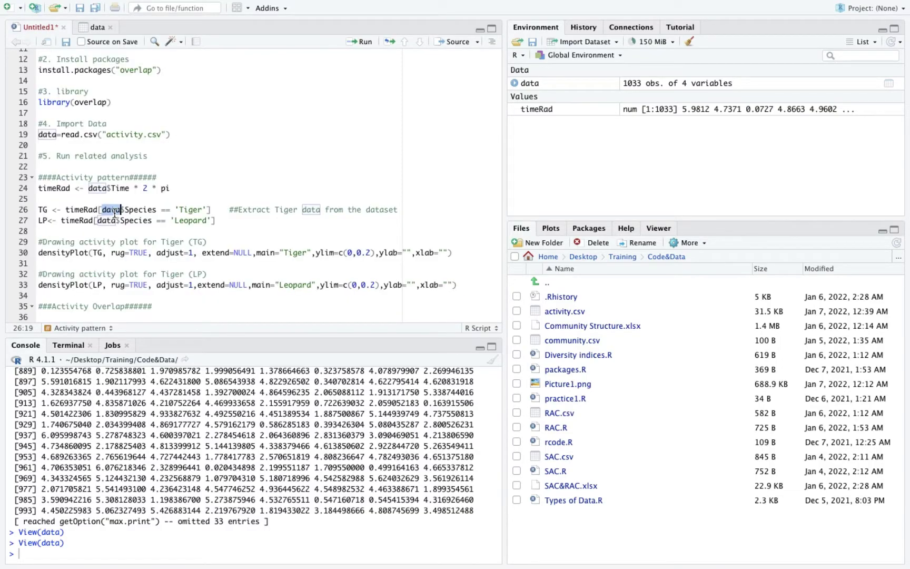
click(95, 26)
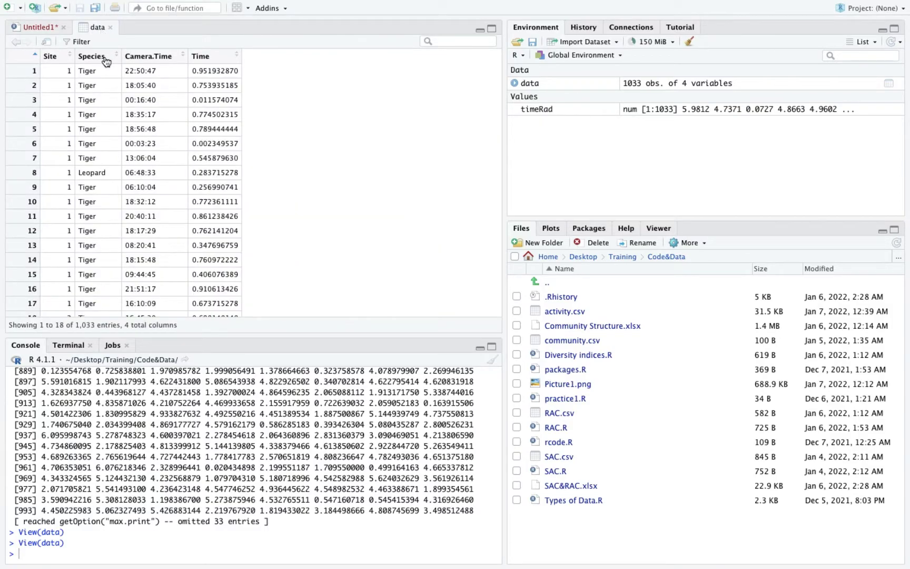
click(34, 26)
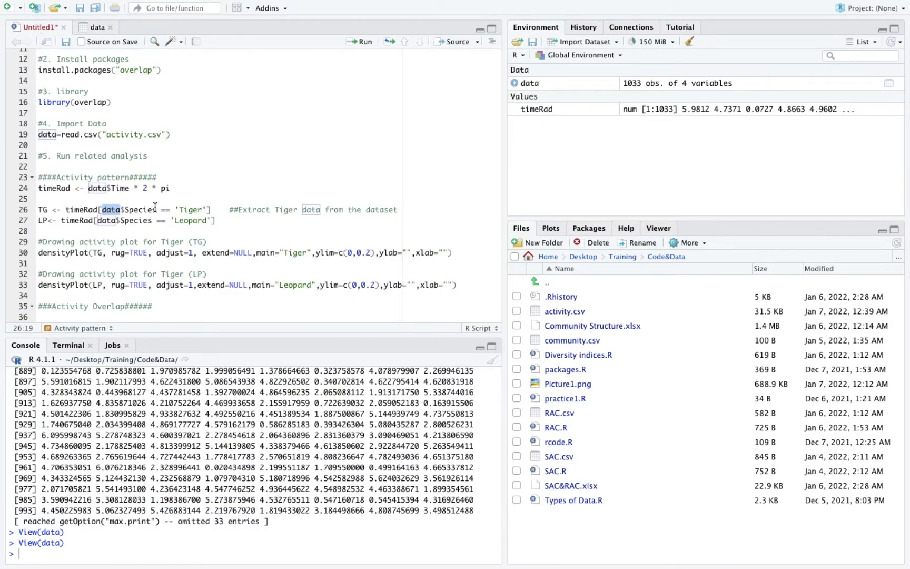
drag(156, 209, 126, 209)
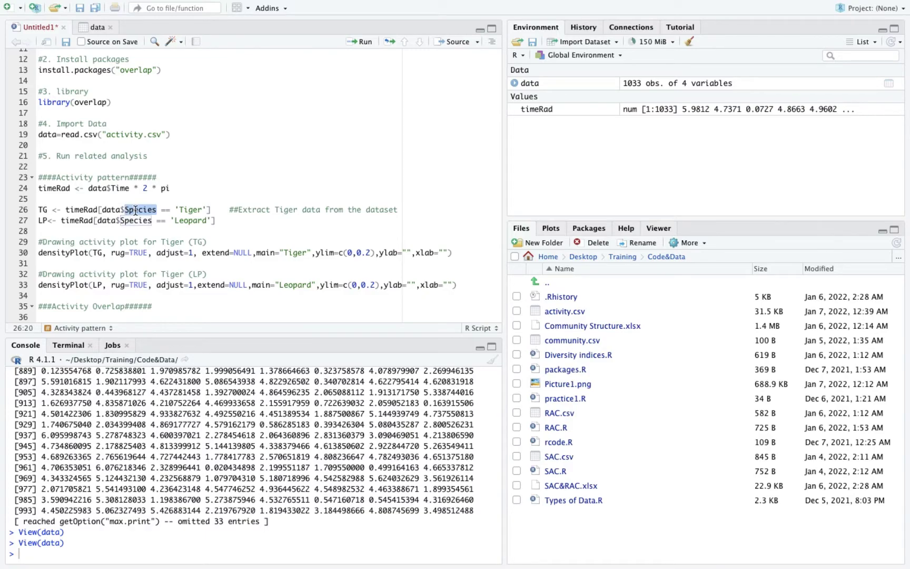
Step: Check the Species condition on line 26 against the data table, and run the line to extract the tiger times into TG
click(131, 209)
click(124, 209)
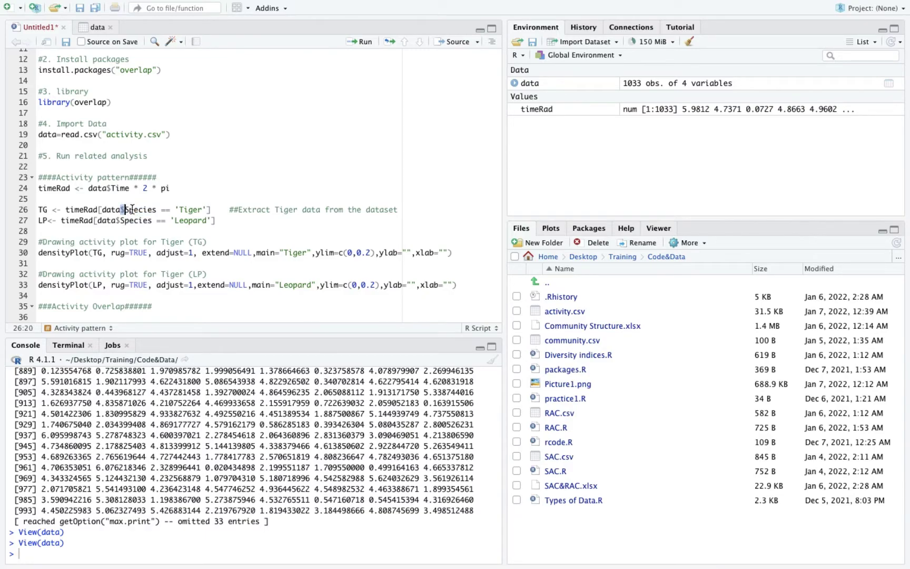
click(138, 209)
click(92, 27)
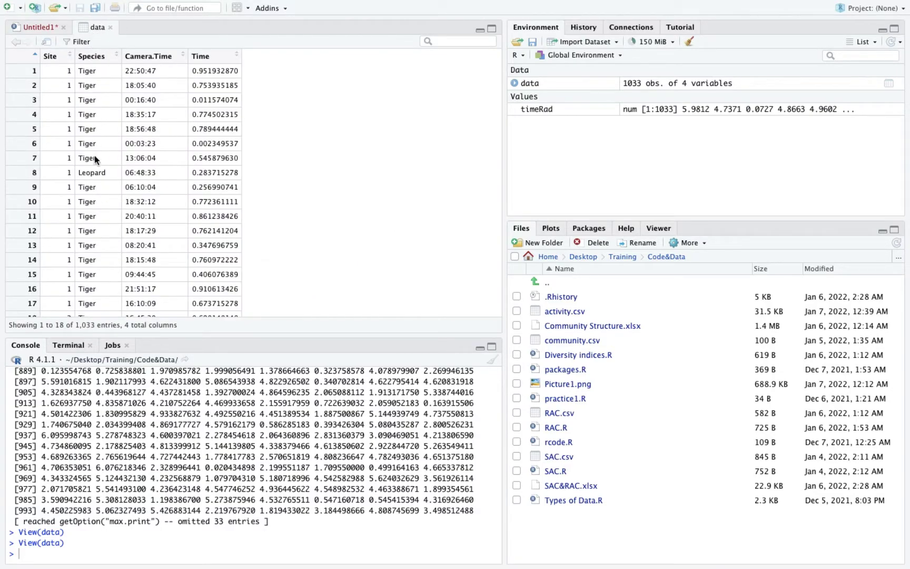
click(41, 27)
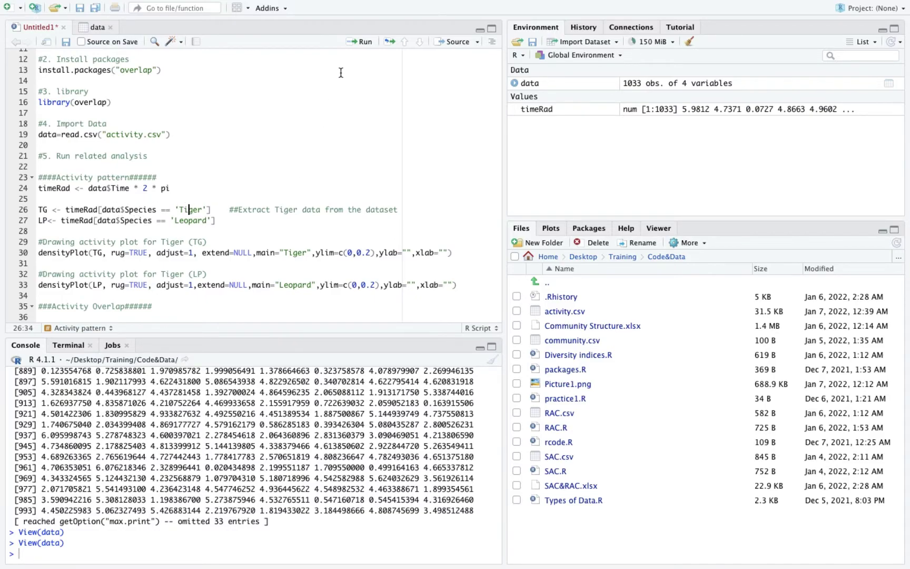
click(360, 44)
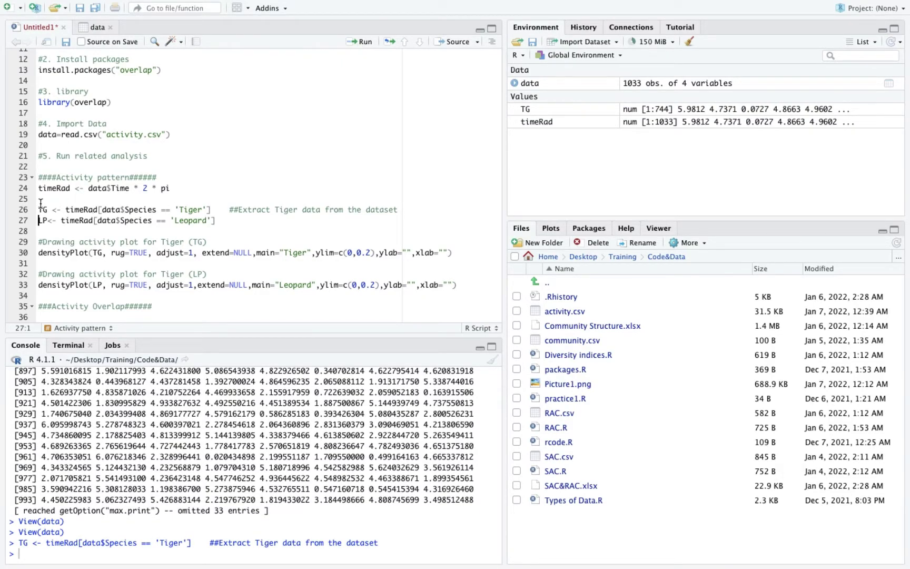
Step: Check timeRad and data$Species == 'Leopard' on line 27 against the data table, and run the line to extract the leopard times into LP
drag(48, 211, 39, 212)
click(180, 223)
click(95, 27)
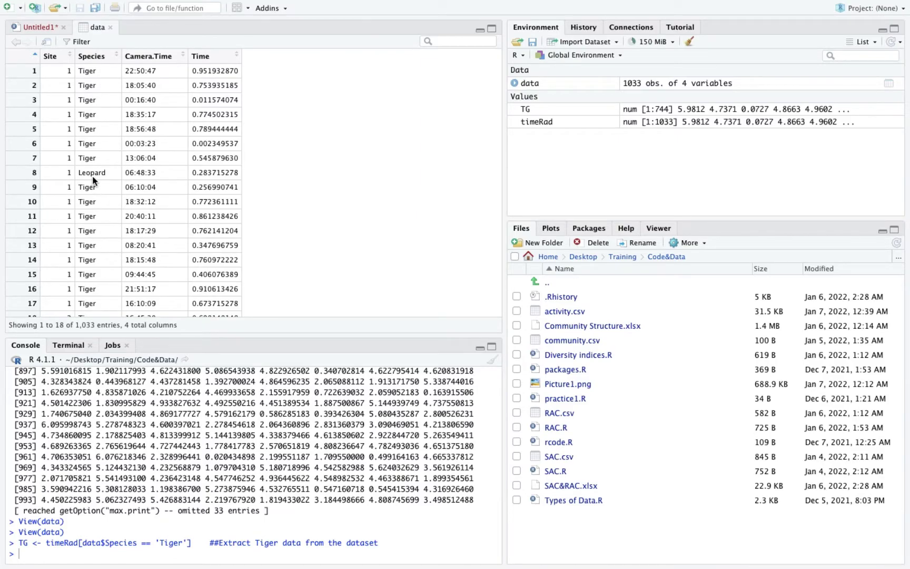
click(37, 25)
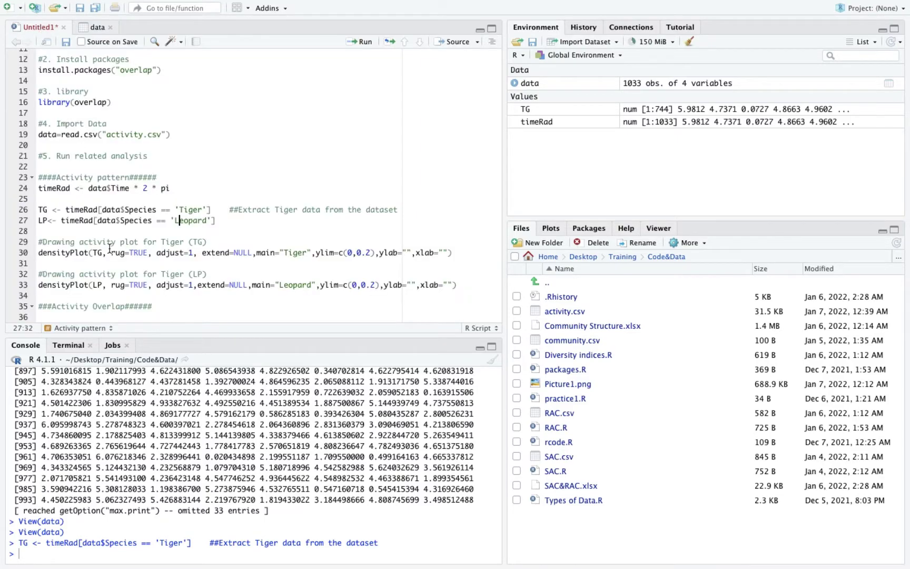
double_click(96, 220)
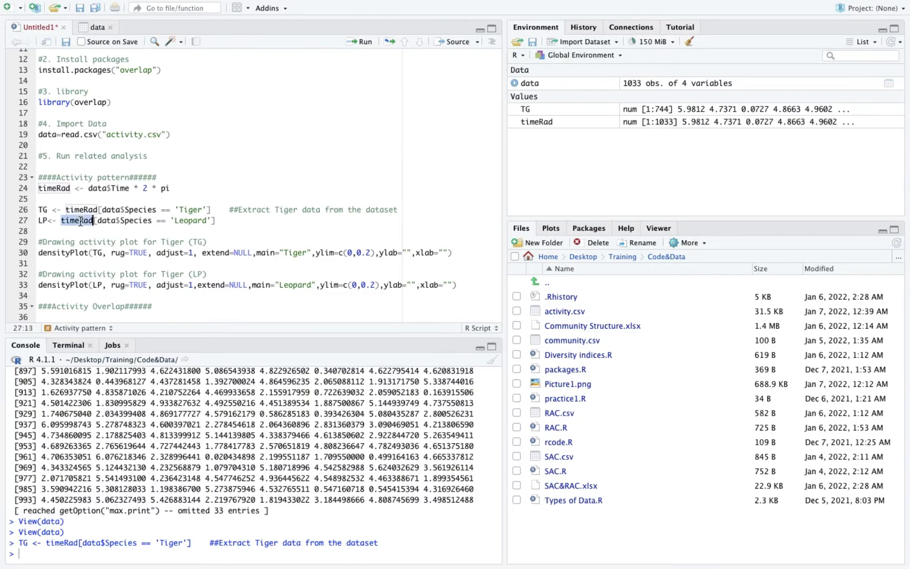
click(127, 223)
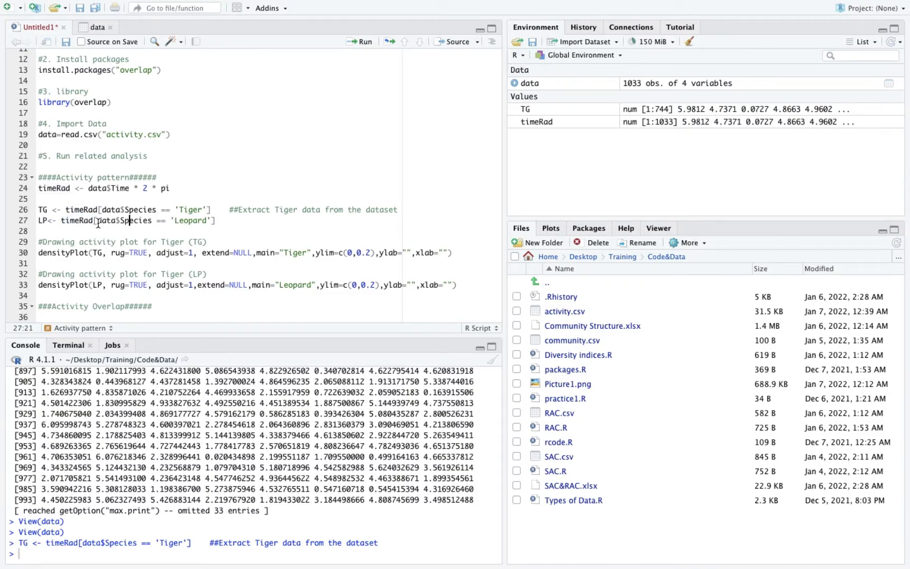
drag(97, 221, 151, 222)
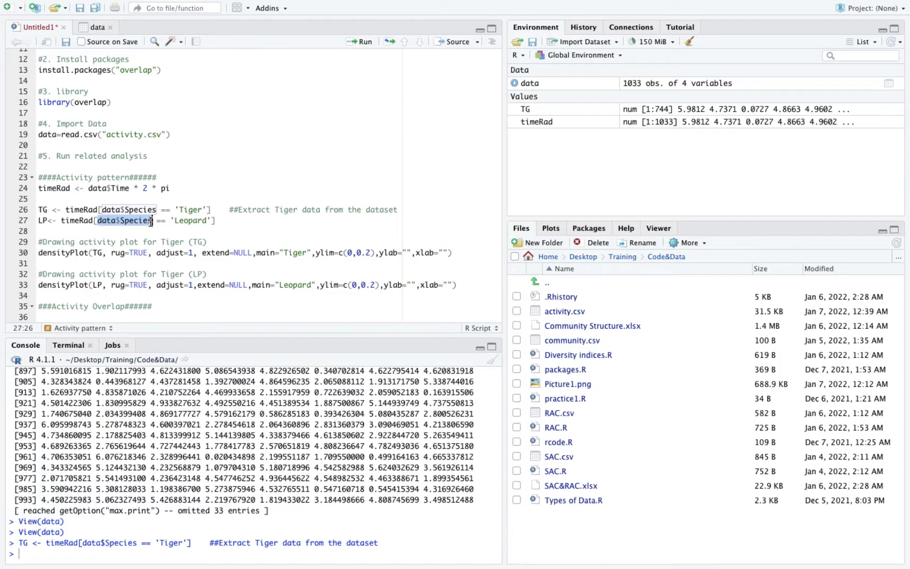
click(125, 220)
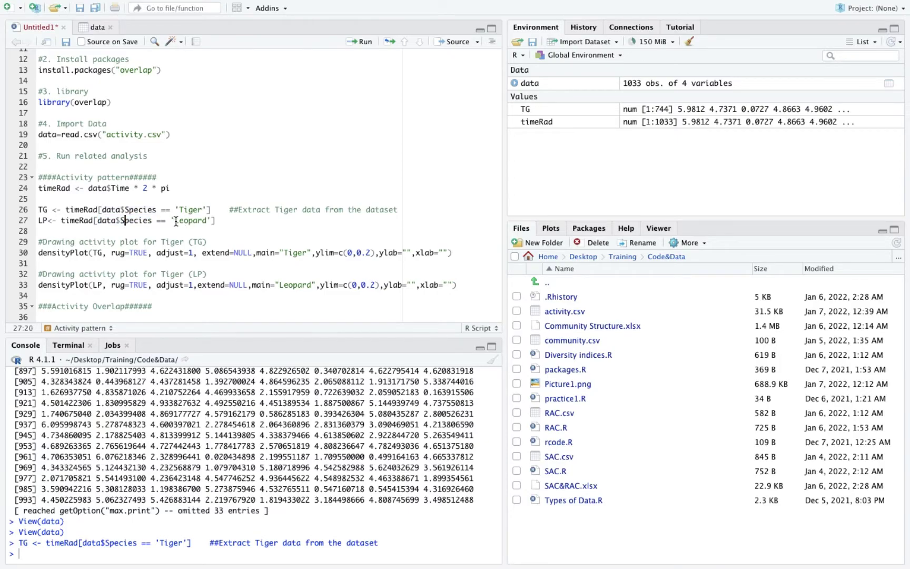
click(175, 220)
click(365, 42)
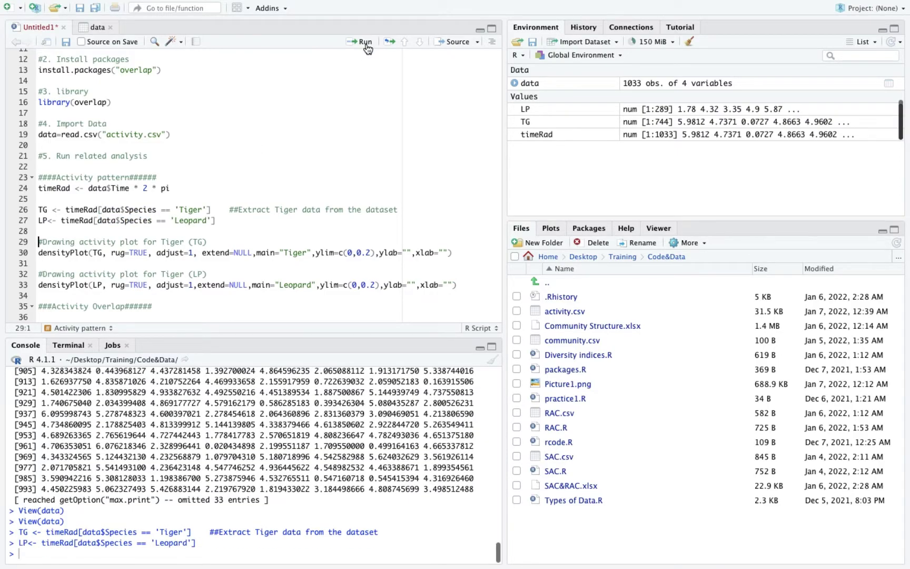
Step: Add the comment "##Extract Leopard data from the dataset" at the end of the LP extraction on line 27
click(39, 210)
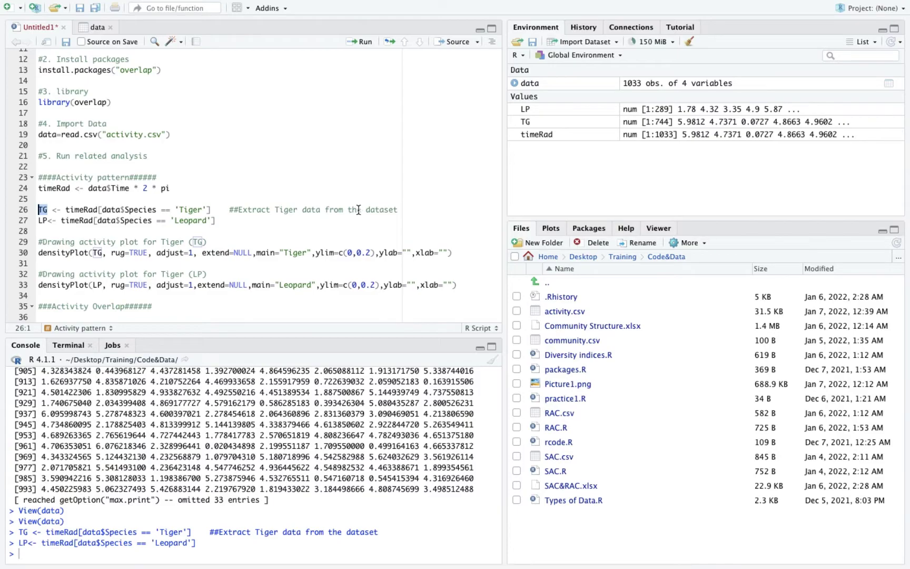
click(403, 211)
click(316, 229)
click(276, 219)
text(##Extr)
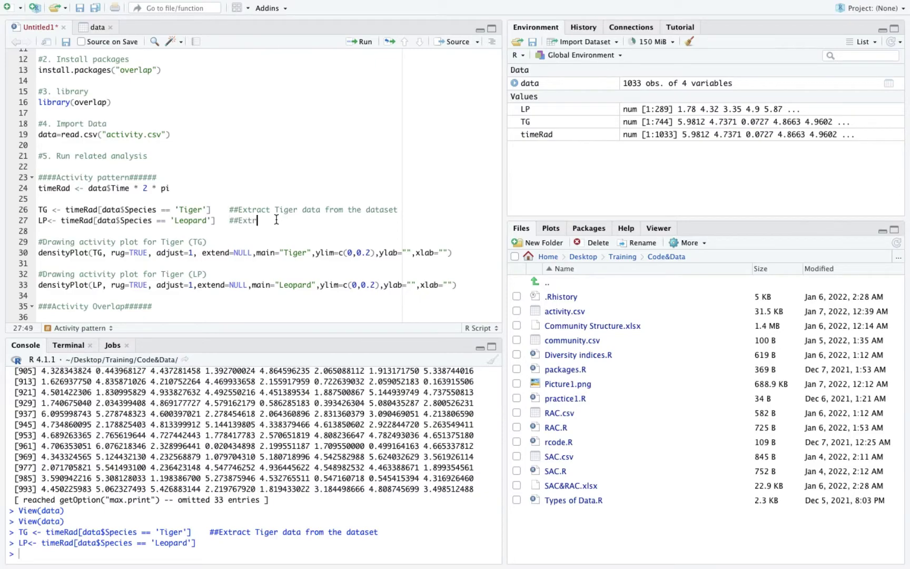
text(act Leopard data from teh )
text(dataset)
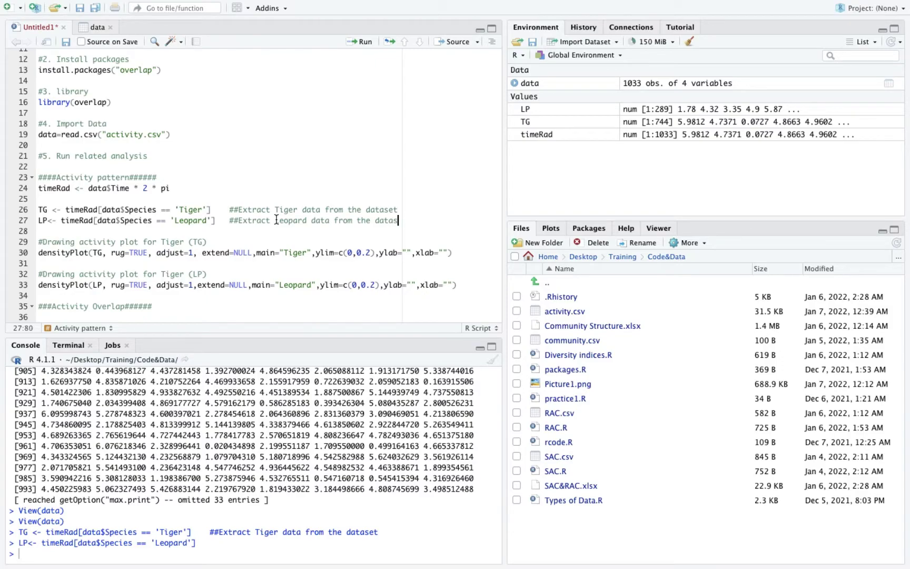
Step: Add a line containing TG below the tiger extraction and a line containing LP below the leopard extraction
click(97, 220)
click(48, 209)
click(46, 220)
click(98, 28)
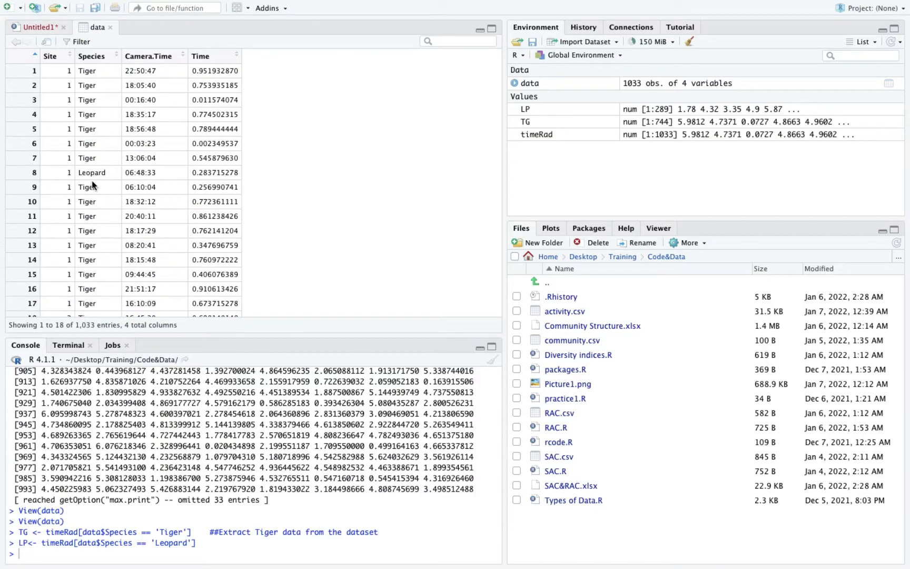
click(36, 29)
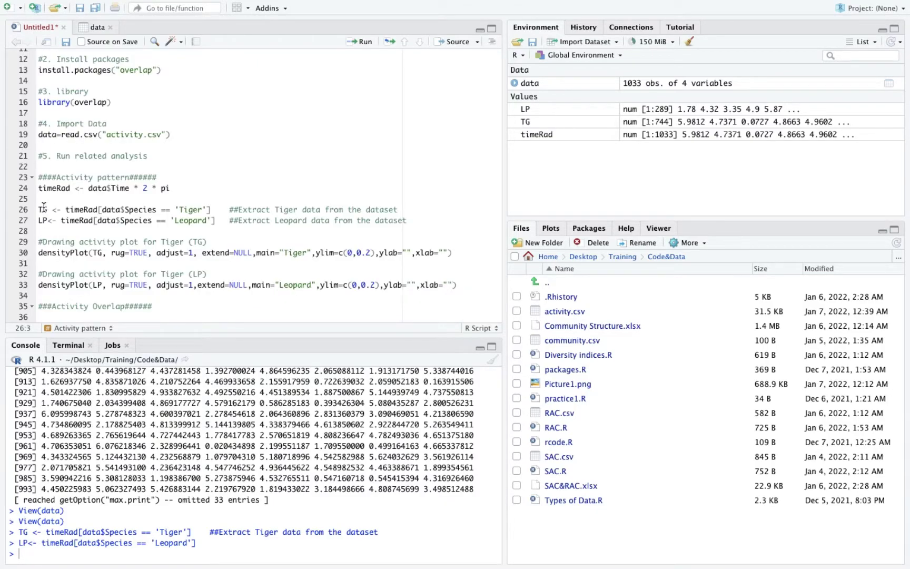
click(43, 209)
click(401, 209)
key(Return)
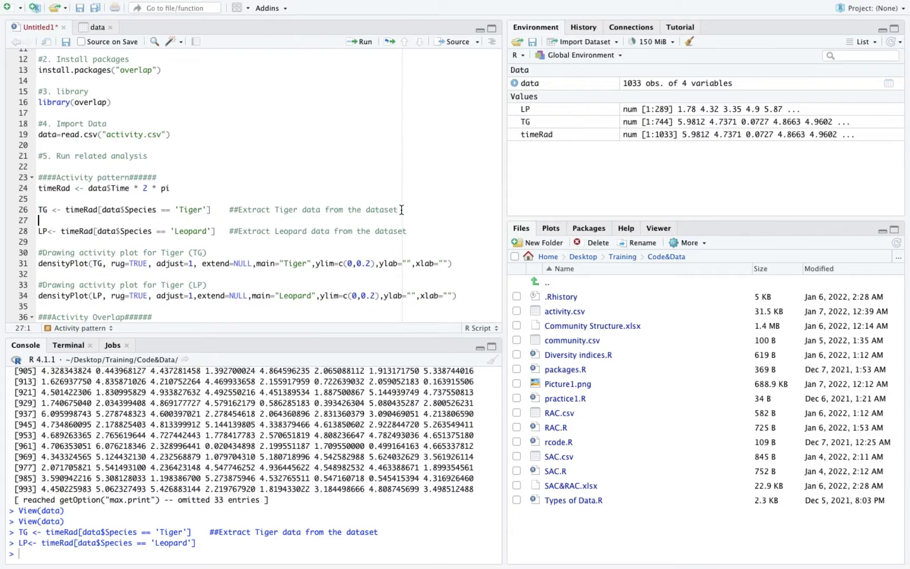
click(431, 231)
key(Return)
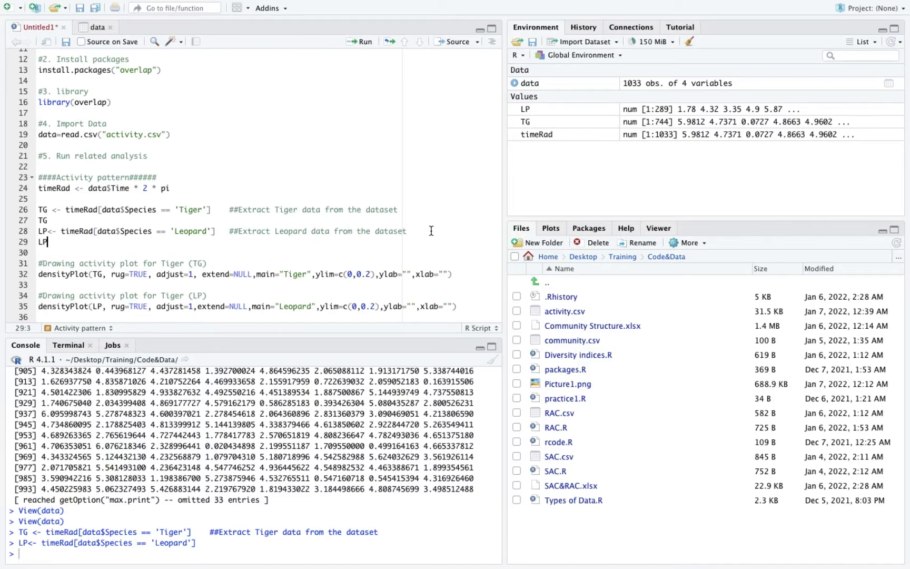
Step: Run the TG line to print the tiger times in the console, and look through the printed values
click(44, 221)
click(361, 42)
scroll(232, 414, up, 20)
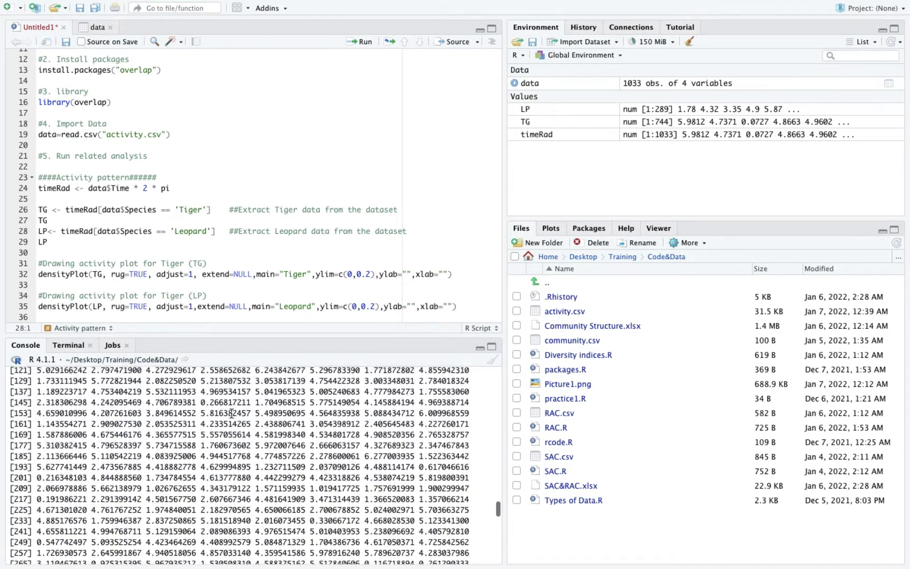
scroll(232, 414, down, 3)
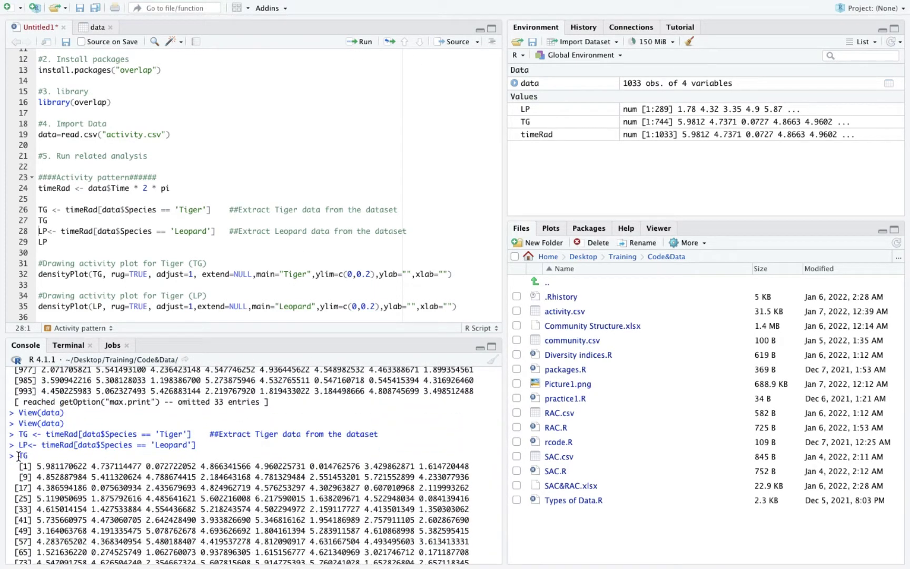
drag(19, 456, 469, 546)
scroll(253, 464, down, 20)
Step: Run the LP line to print the leopard times in the console, and examine the index numbers and values of the last two rows
click(44, 231)
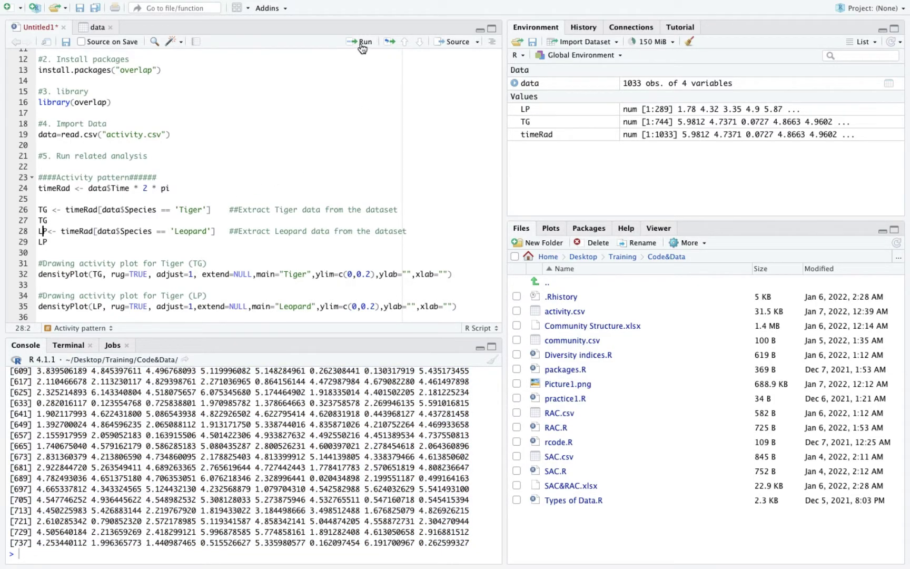
click(60, 238)
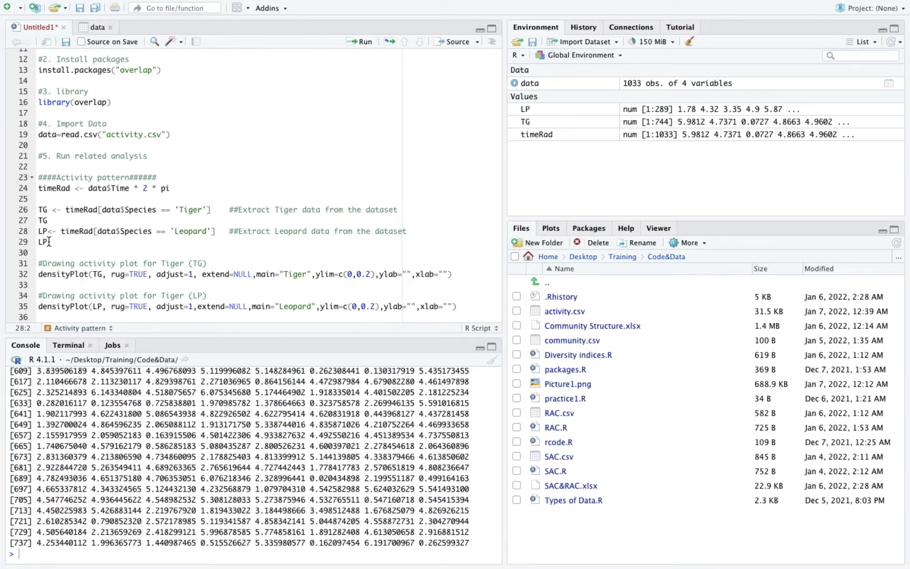
click(363, 43)
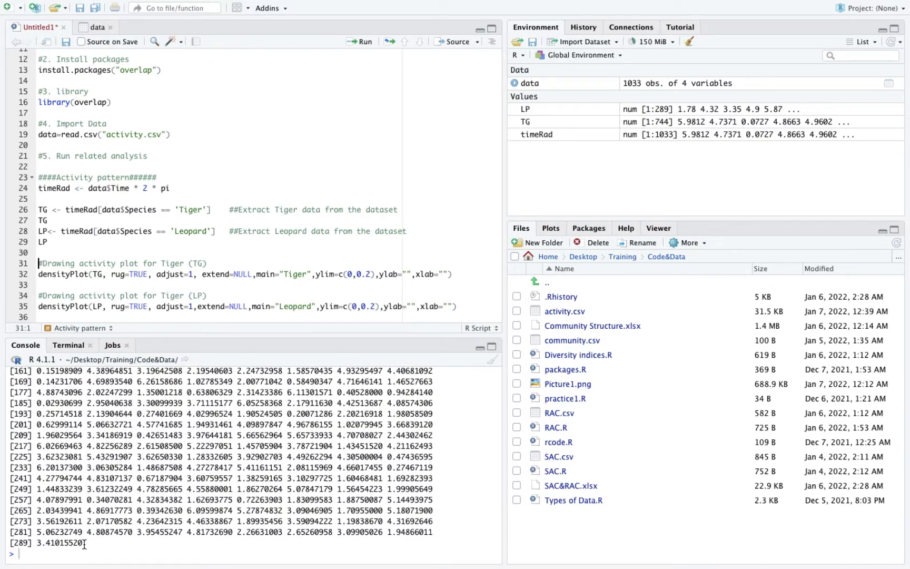
mouse_move(86, 544)
mouse_down()
mouse_move(53, 484)
mouse_move(32, 406)
mouse_move(29, 448)
mouse_move(21, 371)
mouse_move(20, 417)
mouse_move(53, 535)
mouse_move(84, 539)
mouse_up()
click(97, 438)
drag(35, 541, 10, 542)
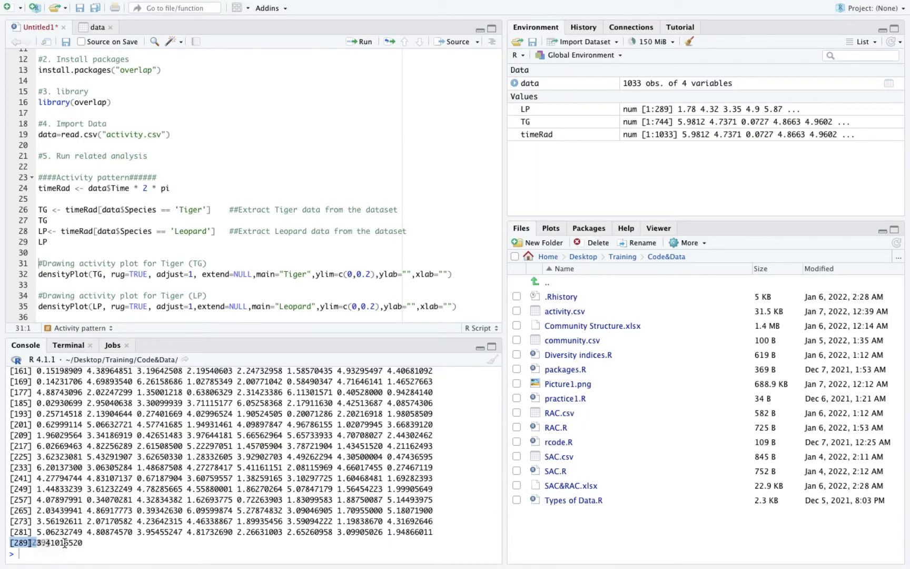
drag(38, 532, 434, 531)
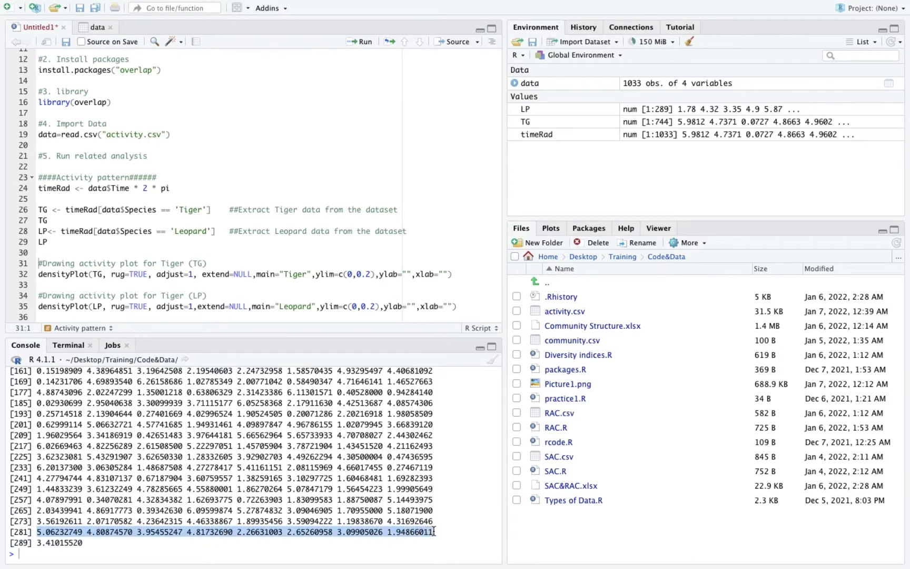
Step: Examine how the bracketed row indices relate to the values in the printed LP output, and look back through the TG output
scroll(336, 456, up, 10)
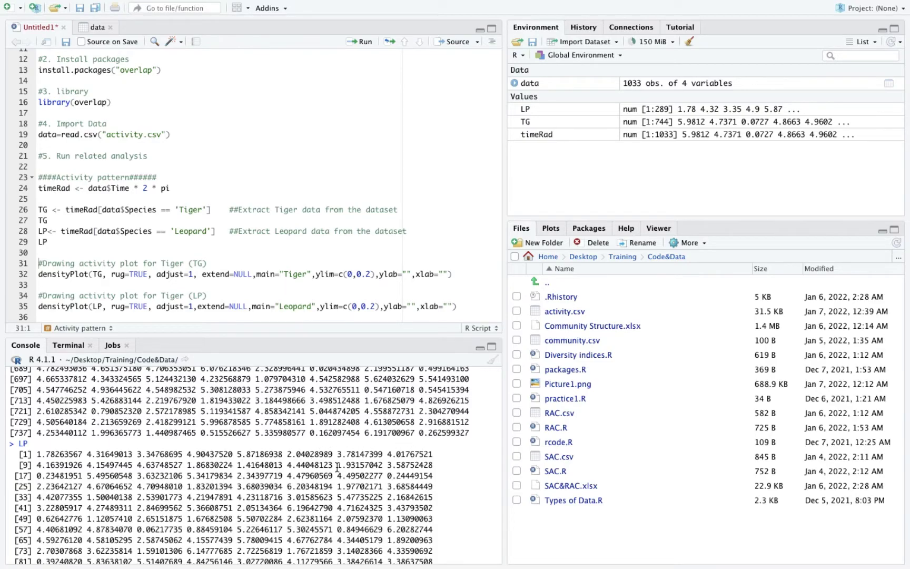
scroll(338, 467, up, 1)
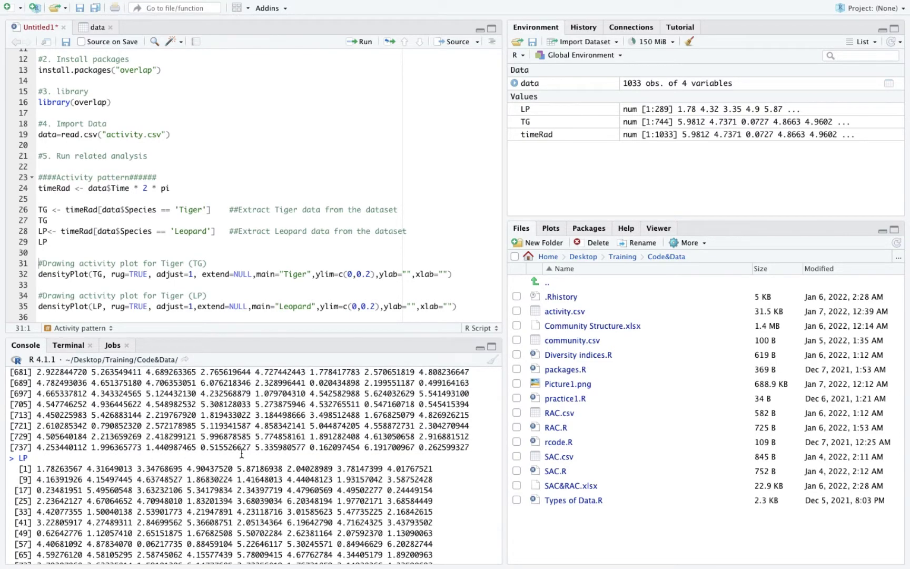
scroll(378, 485, down, 7)
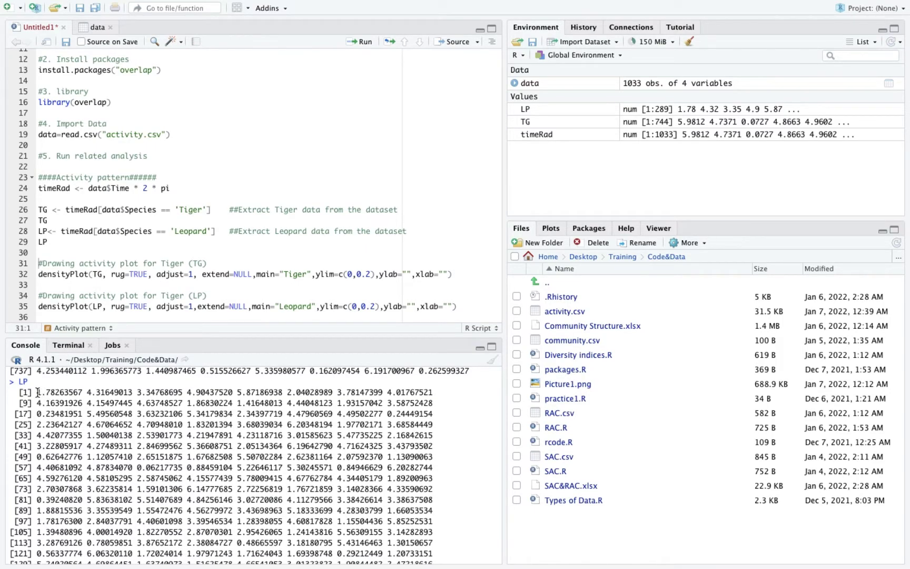
drag(38, 392, 433, 390)
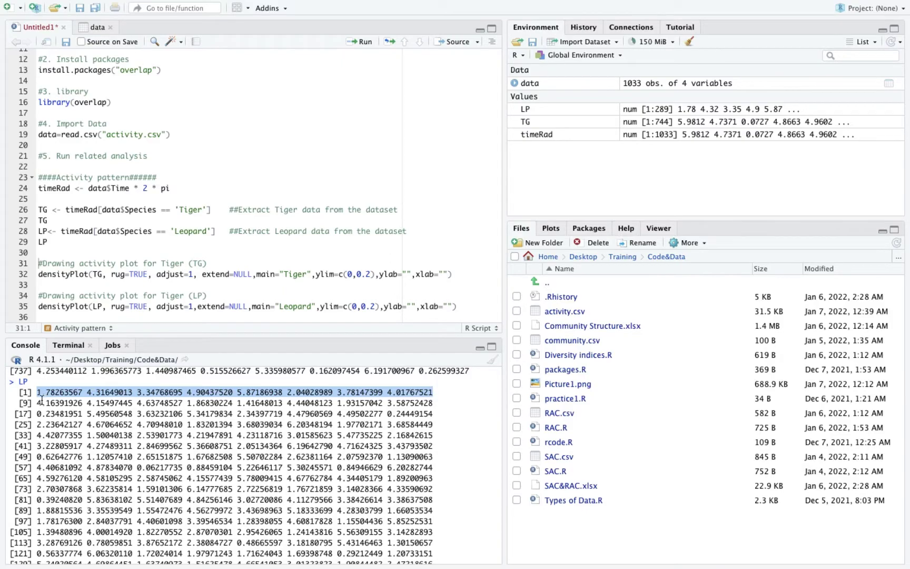
drag(32, 402, 83, 405)
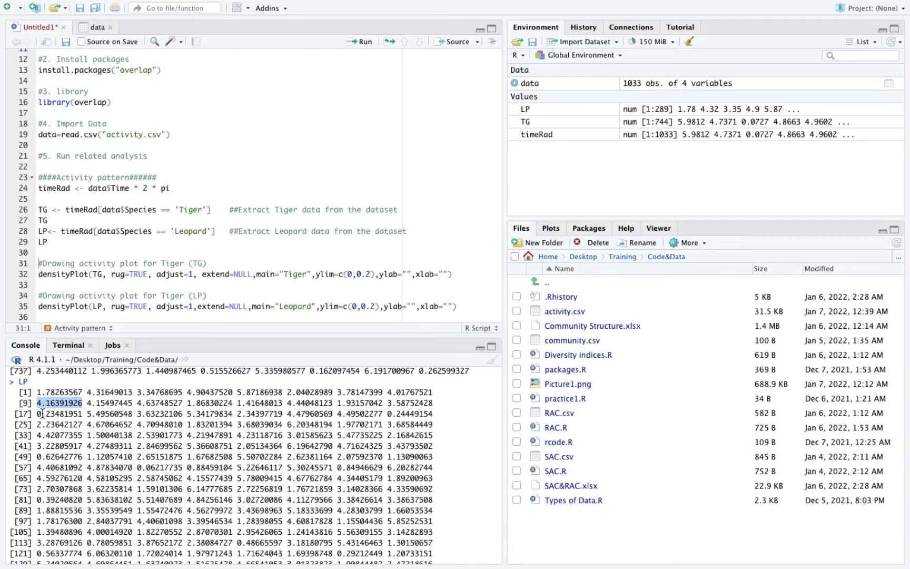
scroll(42, 414, down, 1)
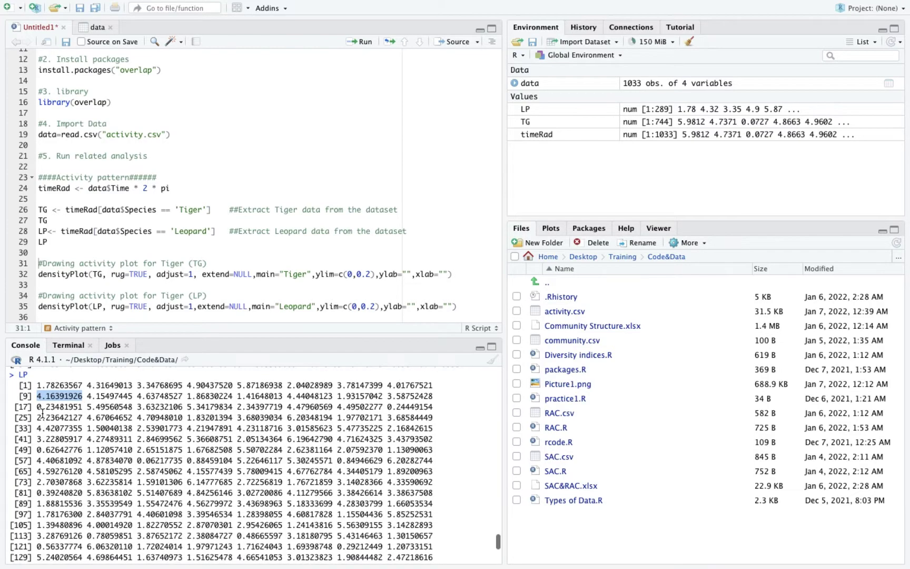
click(24, 386)
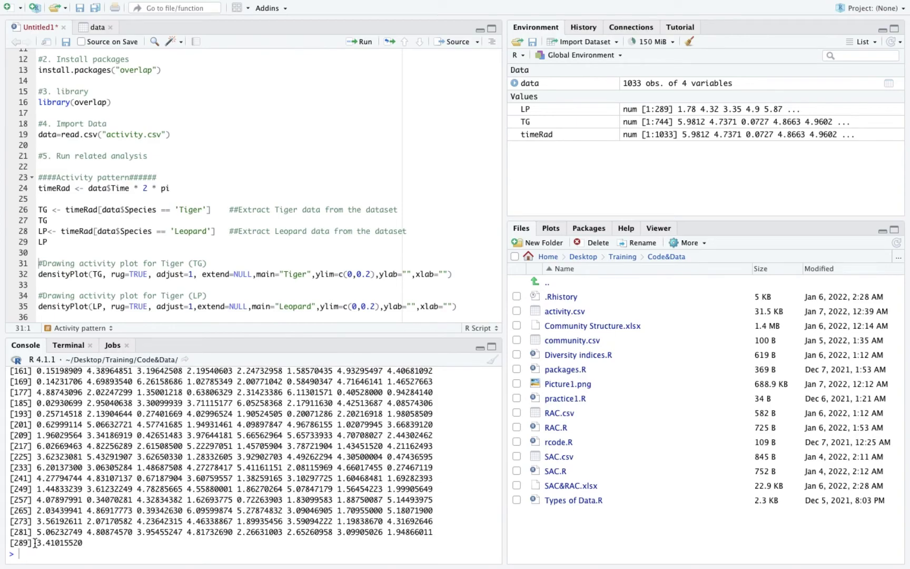
scroll(34, 542, up, 8)
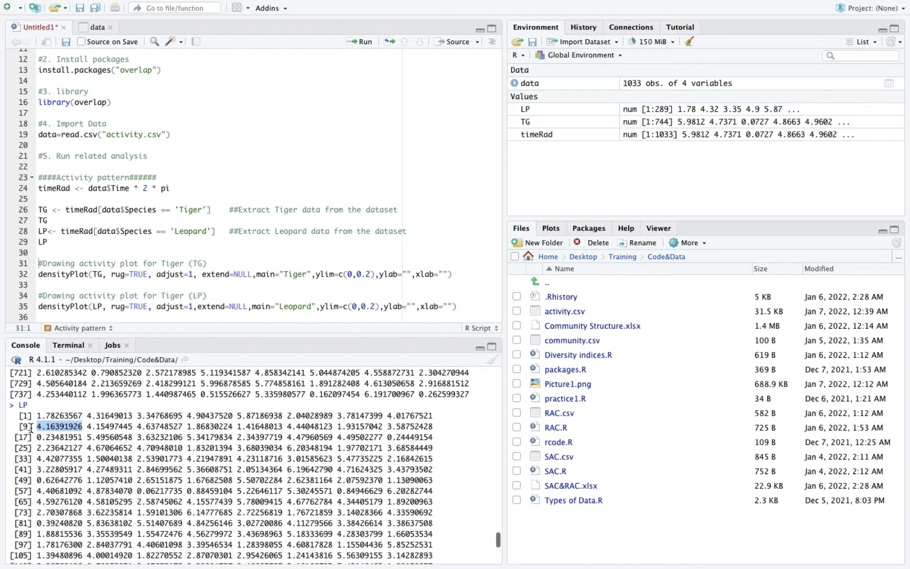
scroll(28, 405, up, 15)
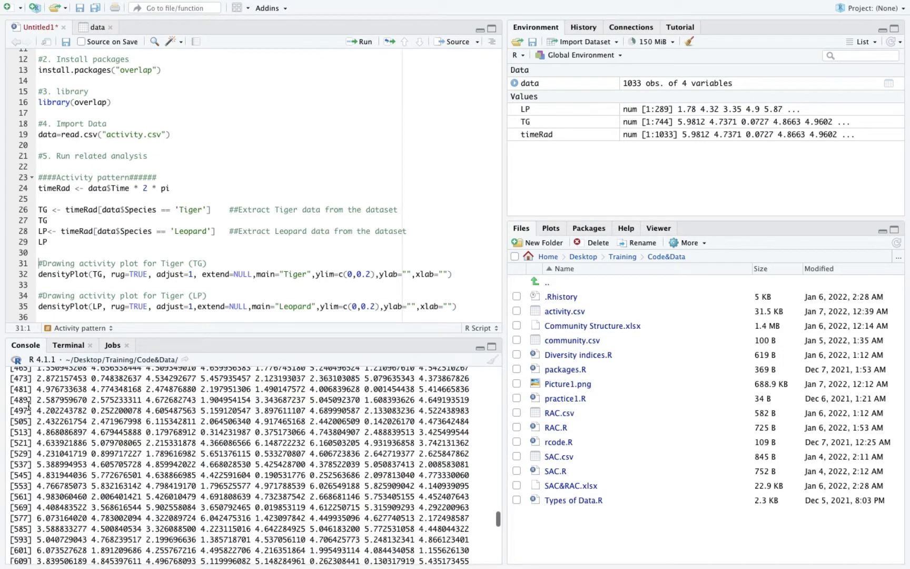
scroll(28, 405, up, 15)
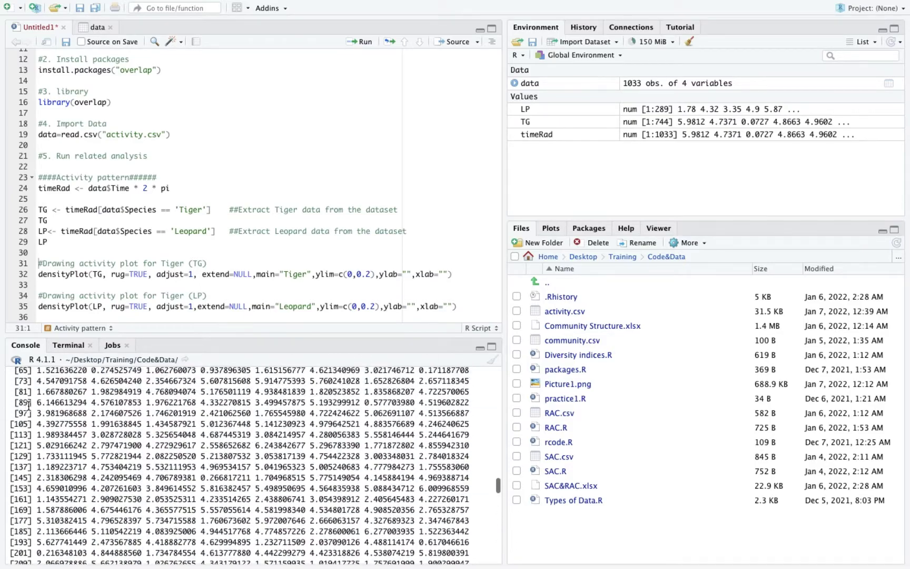
Step: Examine the last row of the printed TG output, comparing its bracketed index with the values in that row
scroll(29, 405, down, 8)
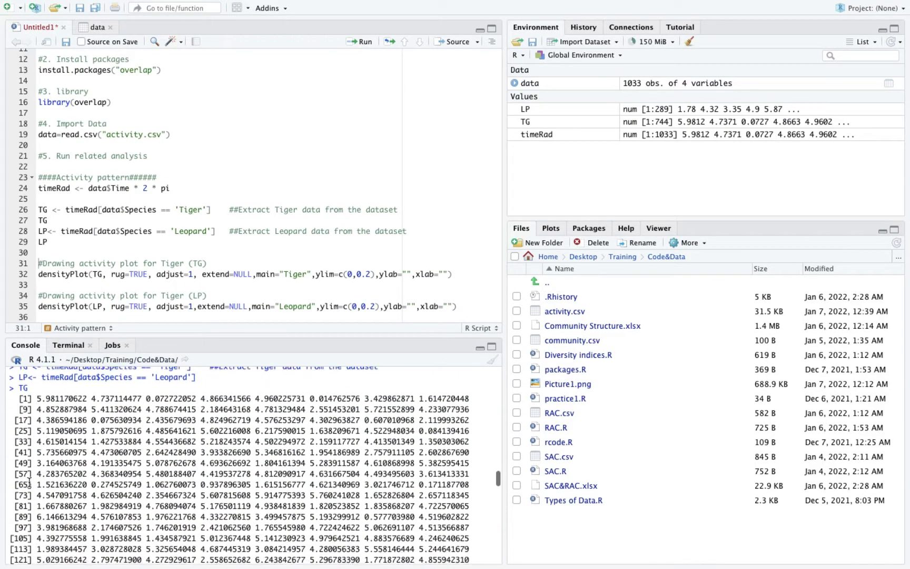
scroll(29, 483, down, 20)
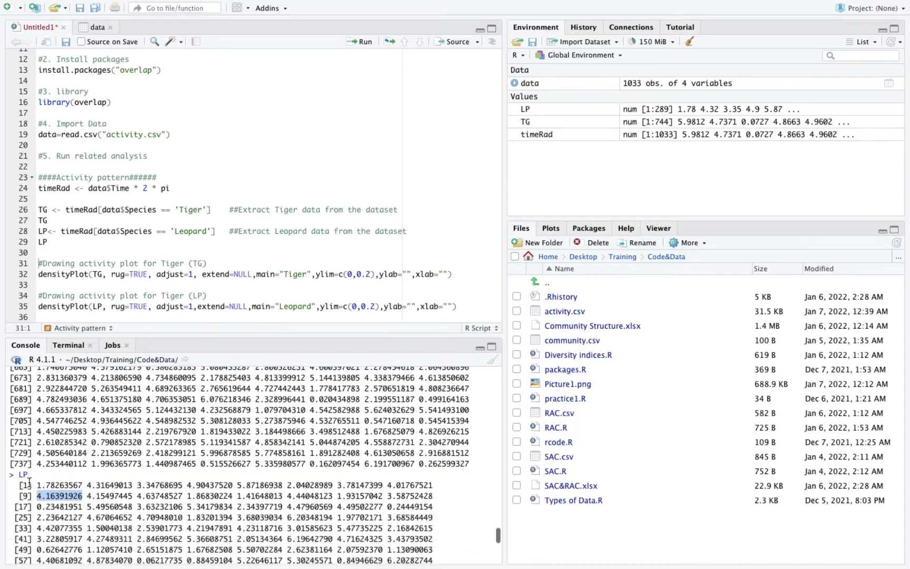
drag(32, 423, 82, 423)
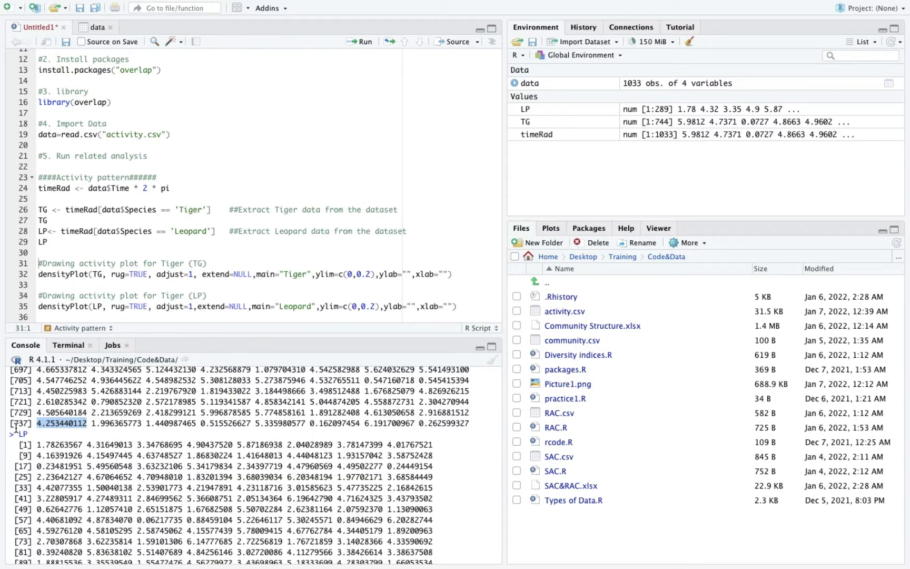
drag(16, 426, 28, 426)
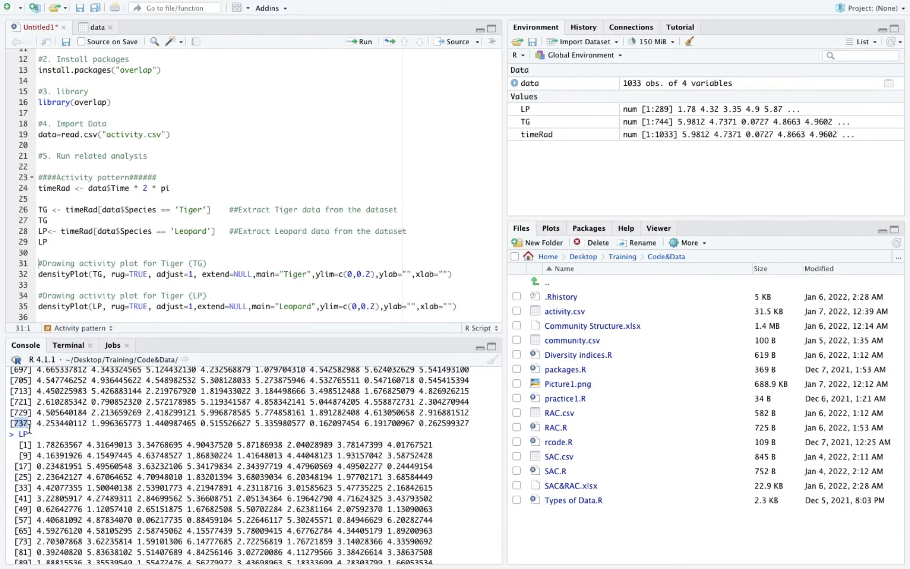
drag(87, 425, 467, 423)
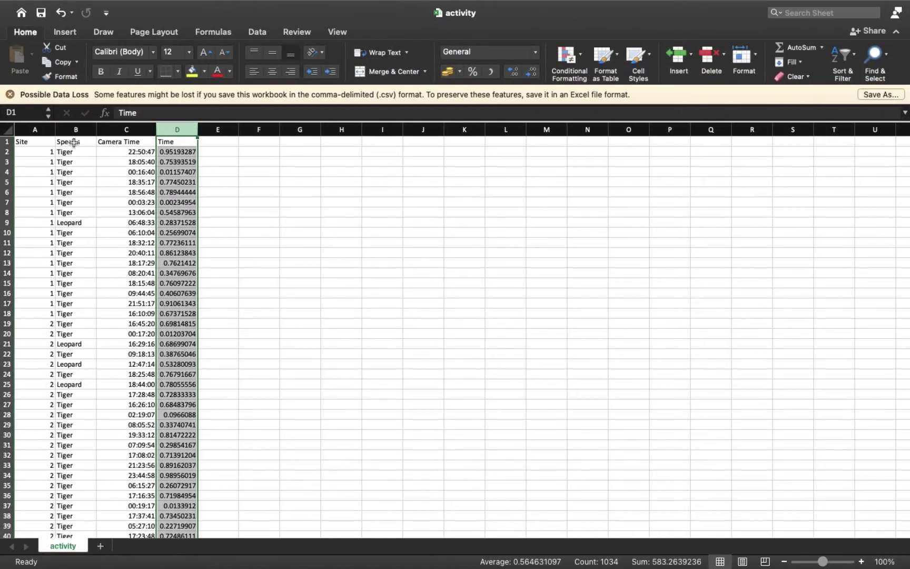
Step: Switch to the activity sheet in Excel, add filters to the header row and filter the Species column to Tiger only
click(26, 142)
click(257, 33)
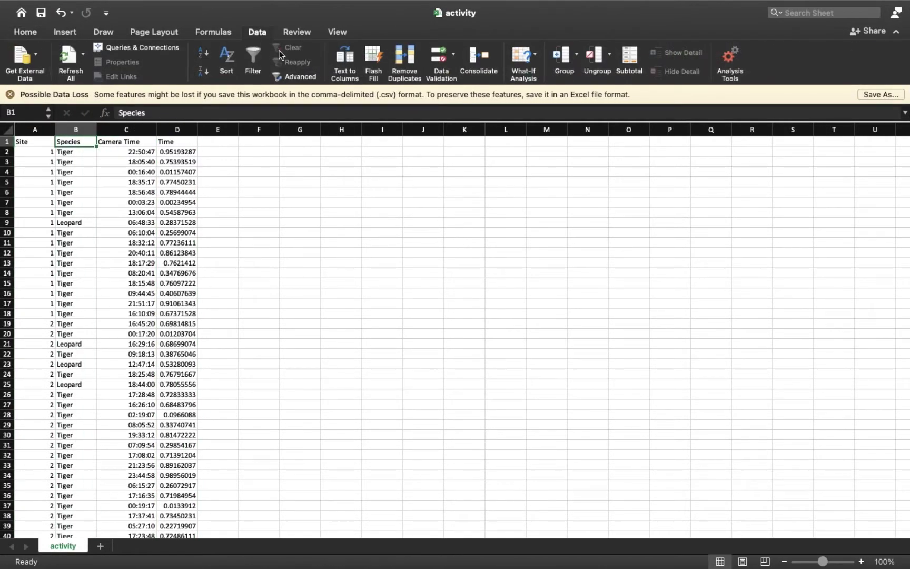
click(253, 58)
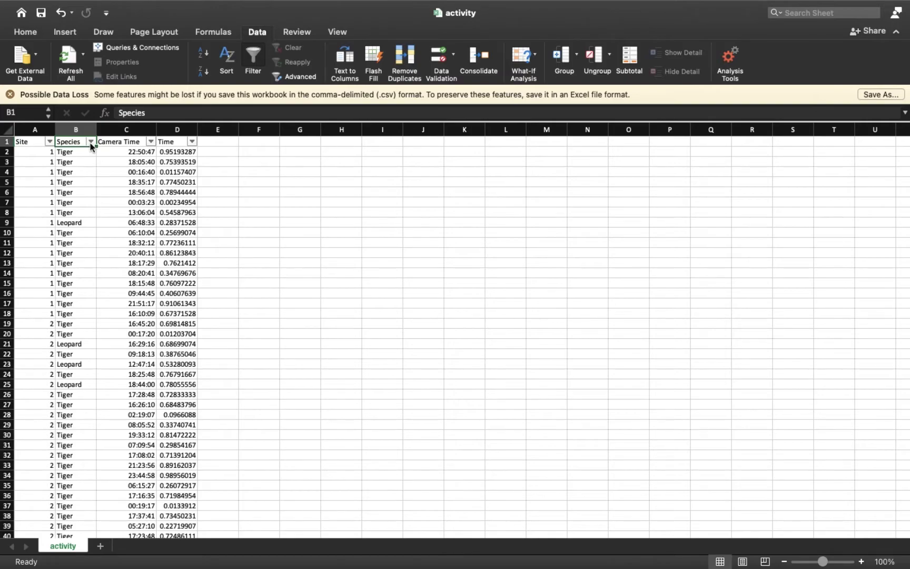
click(90, 141)
click(130, 293)
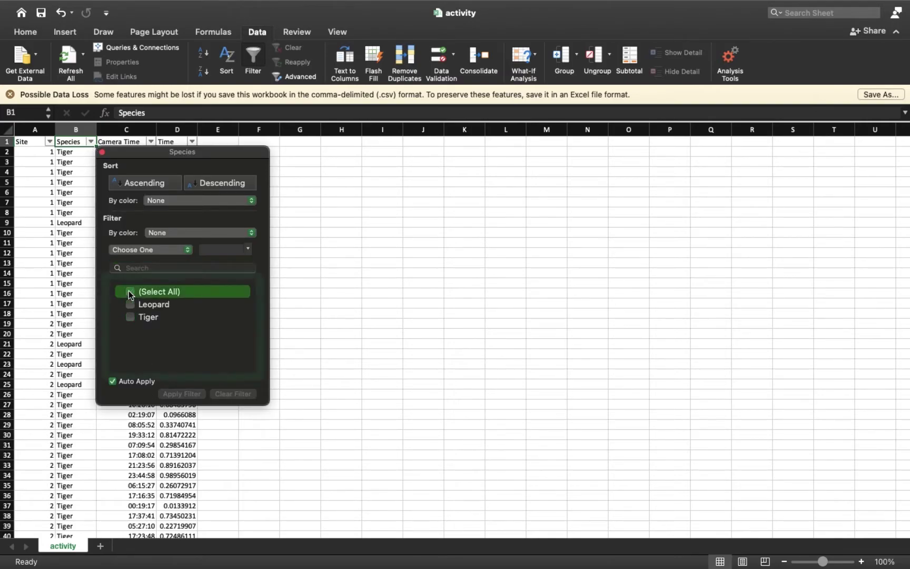
click(130, 317)
click(63, 238)
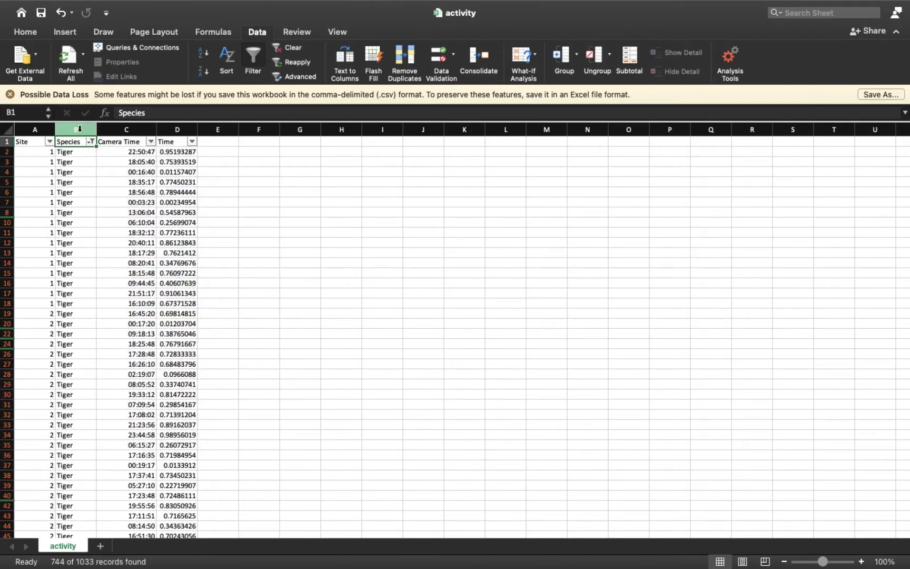
Step: Check the number of filtered tiger records by selecting the whole Species column, allowing for the header row
click(80, 129)
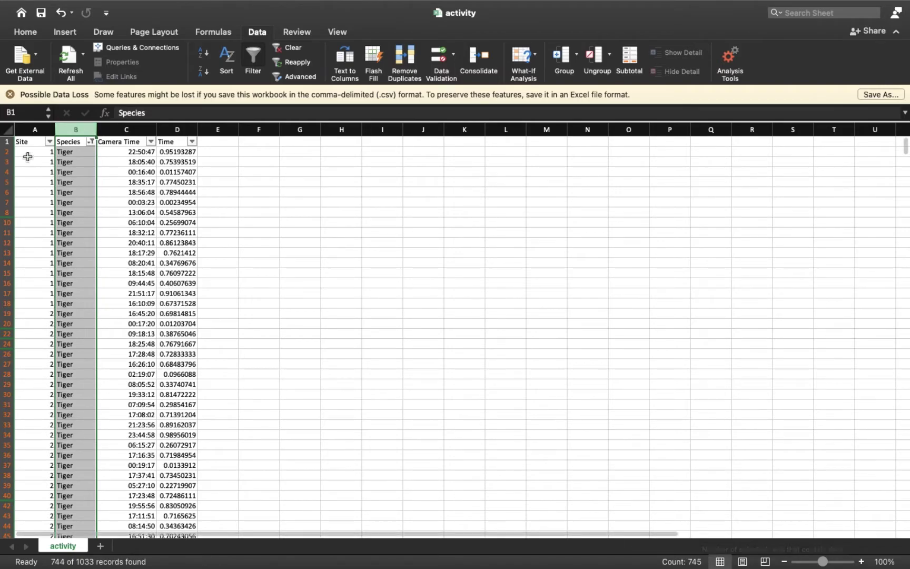
click(7, 141)
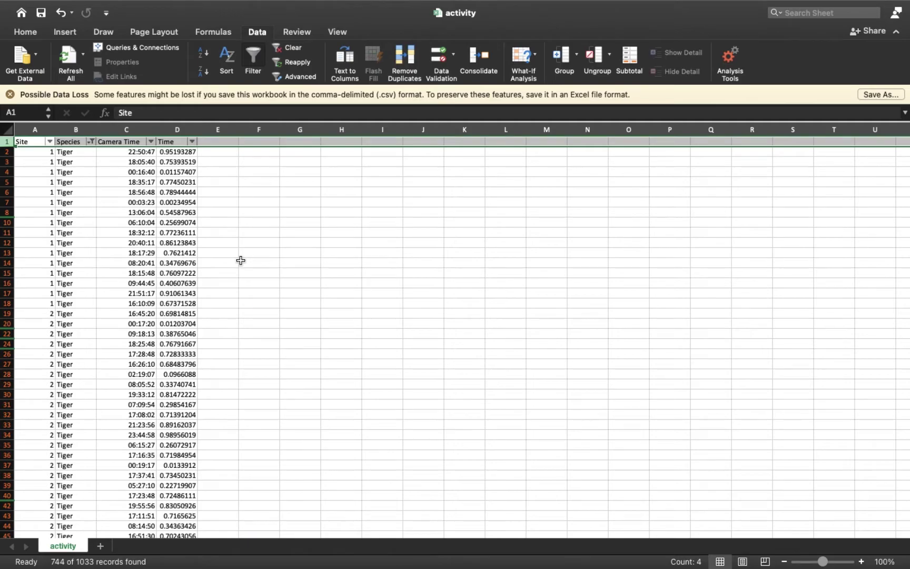
click(77, 130)
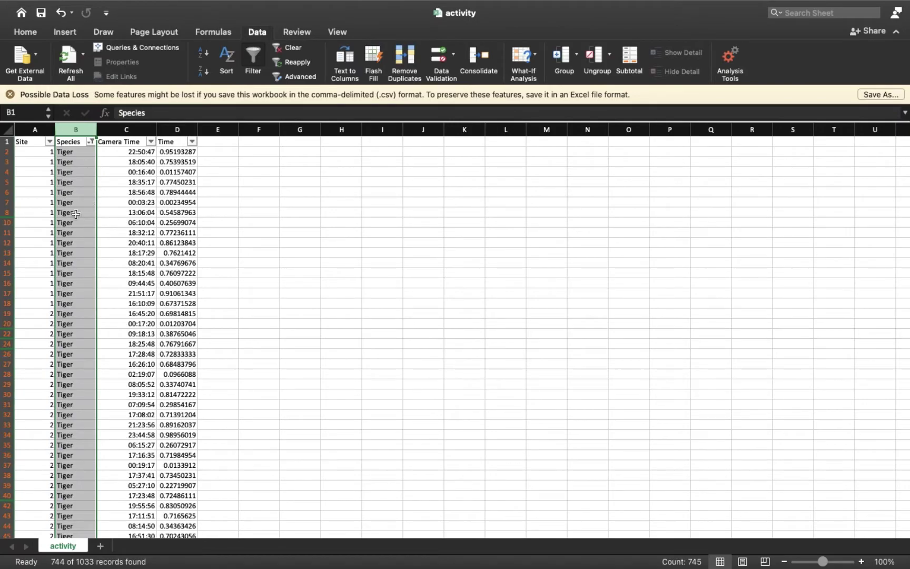
click(84, 162)
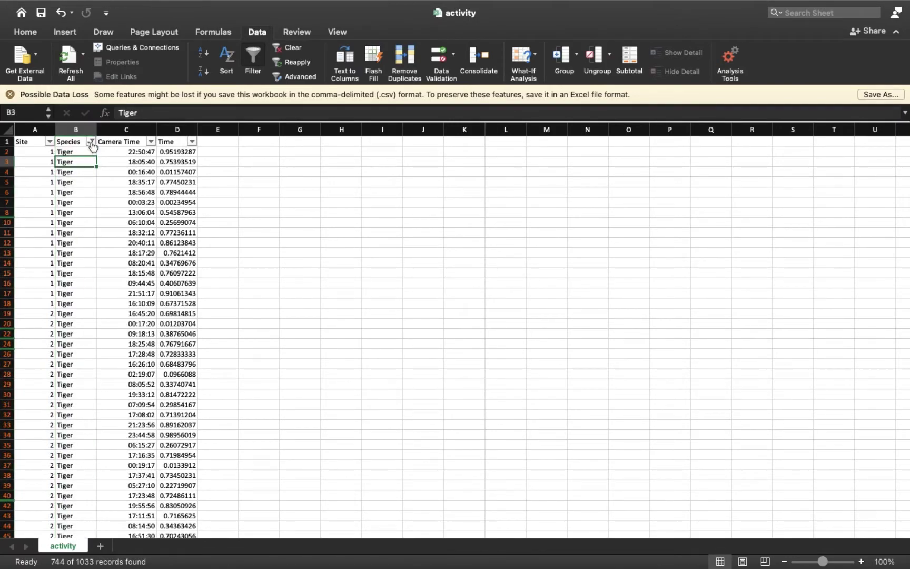
Step: Change the Species filter to Leopard only and select the whole column to check its record count
click(91, 141)
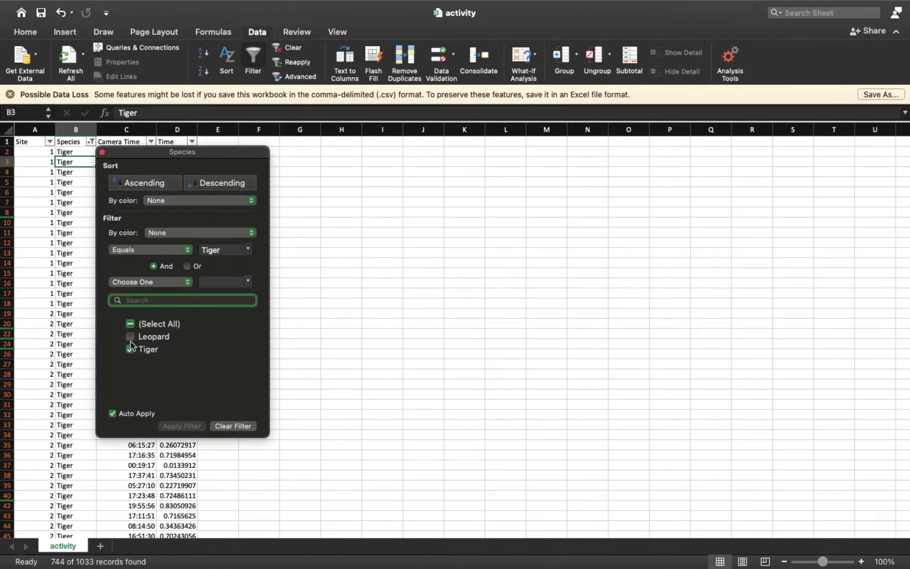
click(130, 336)
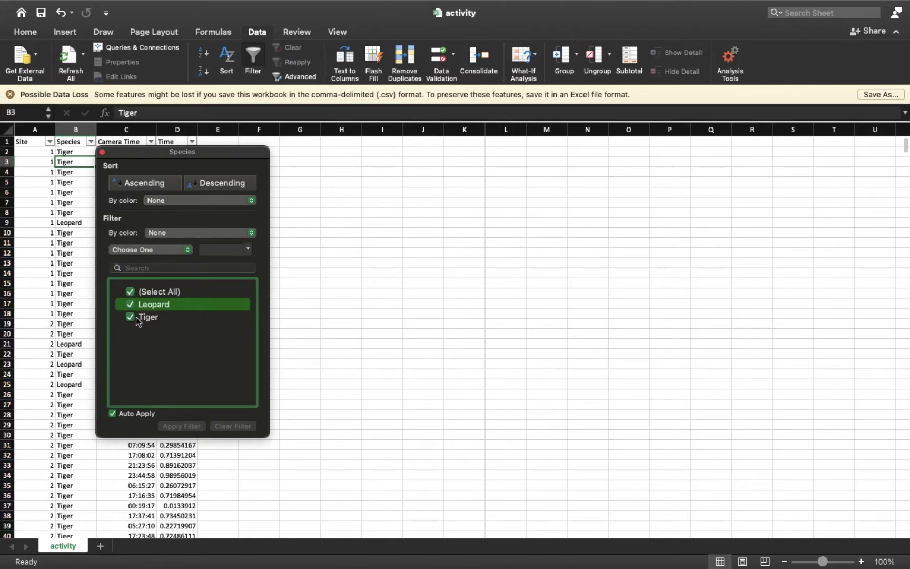
click(130, 318)
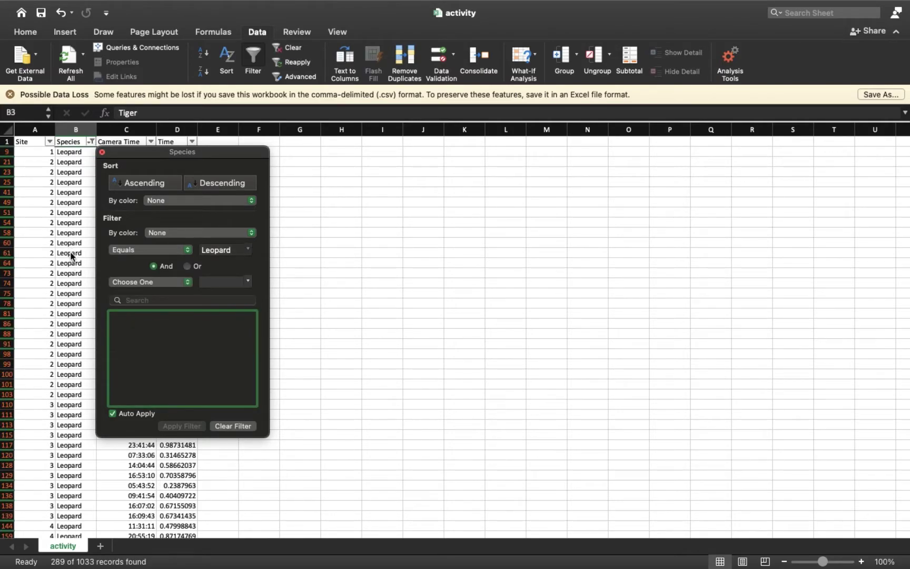
click(75, 151)
click(74, 130)
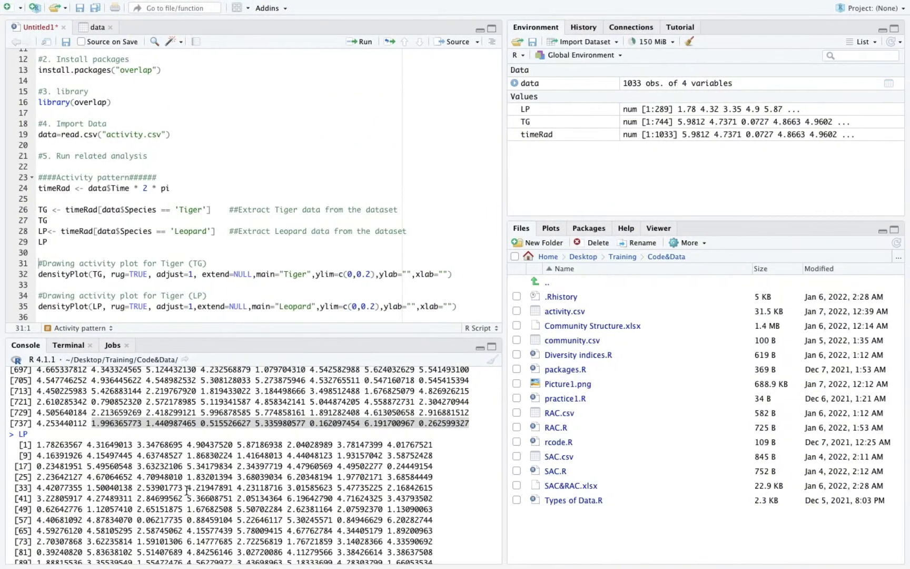
Step: Switch back to RStudio and examine the index and value in the last row of the printed LP output
scroll(187, 490, down, 10)
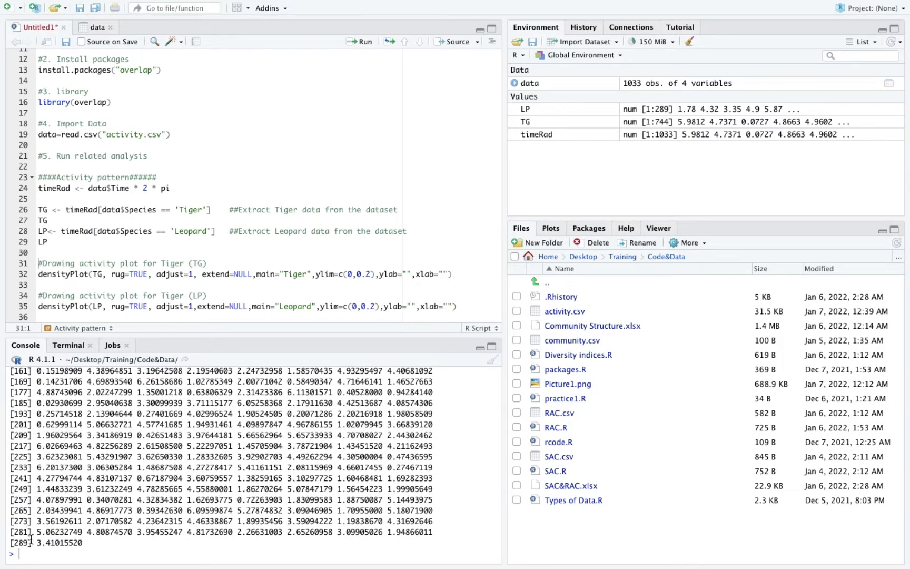
drag(32, 542, 9, 542)
drag(85, 542, 39, 543)
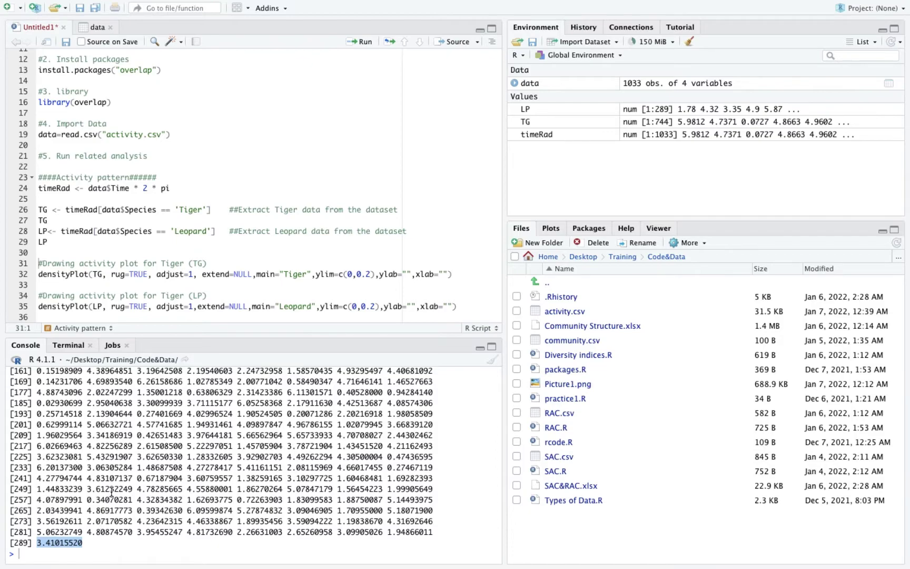
Step: Review the script lines that extract and print the tiger and leopard times from timeRad
click(76, 247)
scroll(76, 247, down, 2)
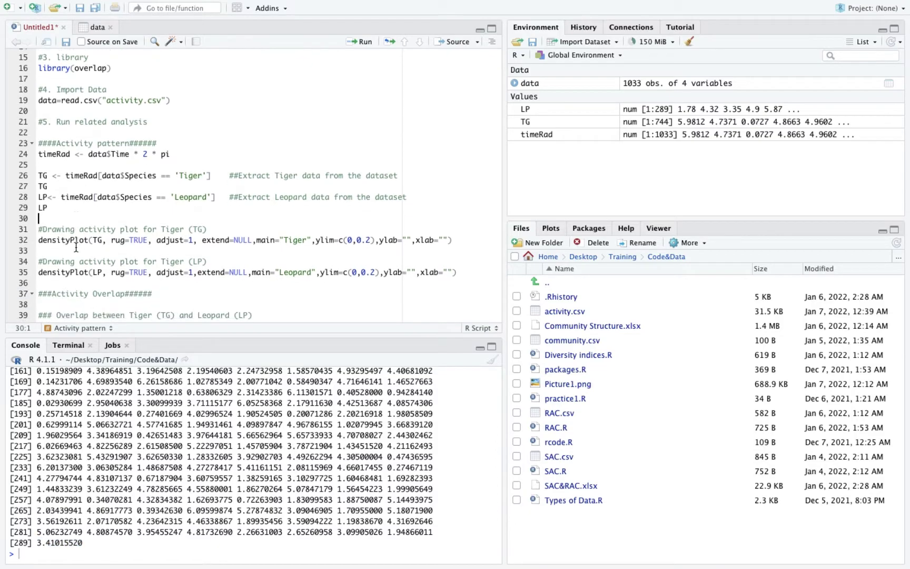
click(57, 198)
drag(57, 198, 38, 166)
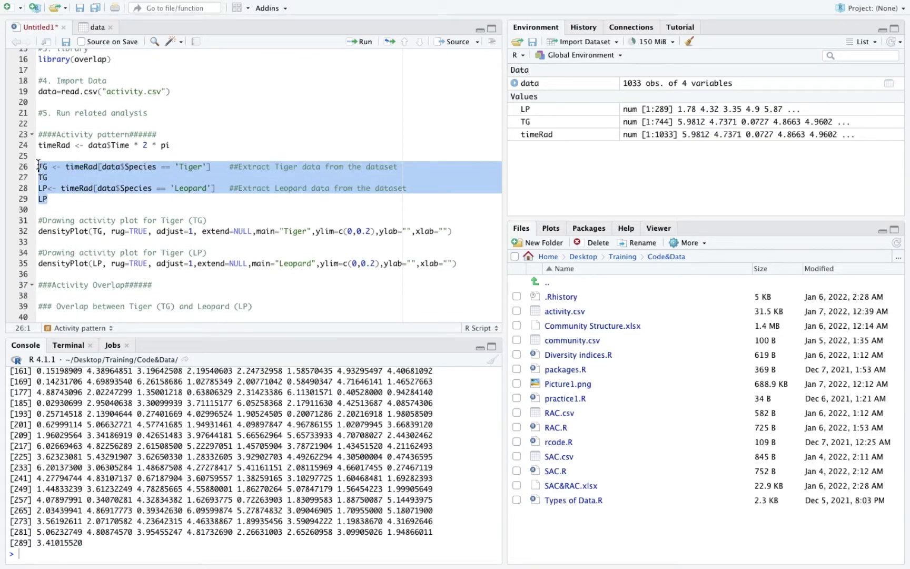
click(72, 208)
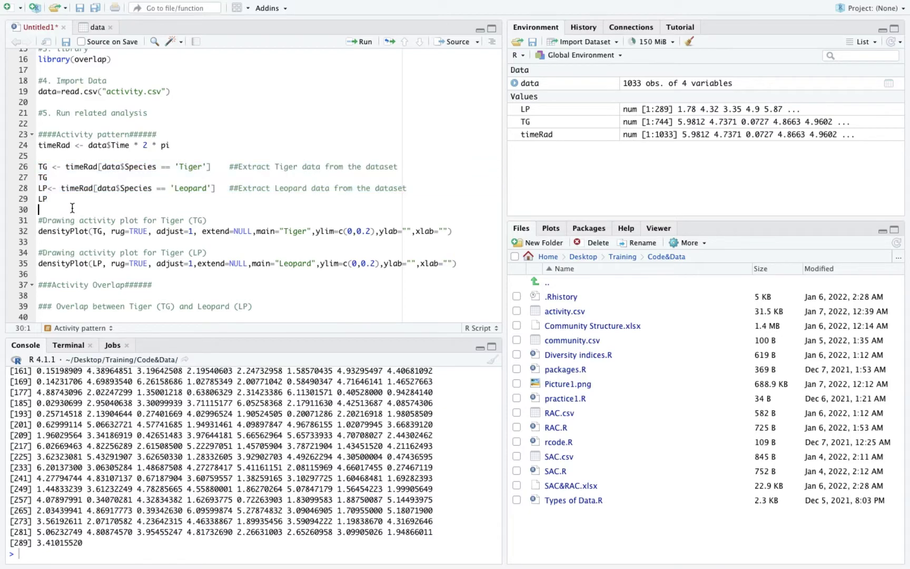
drag(52, 177, 39, 199)
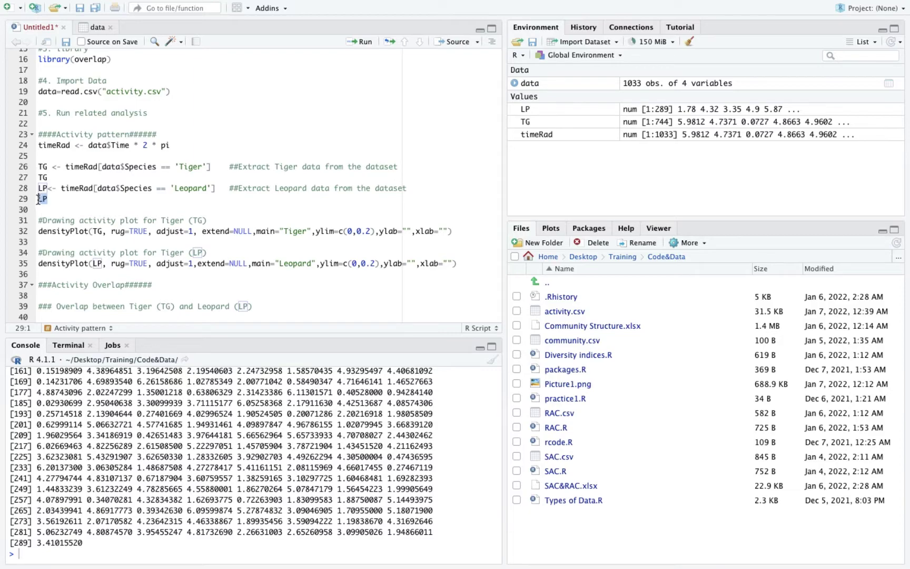
double_click(77, 188)
scroll(79, 258, down, 1)
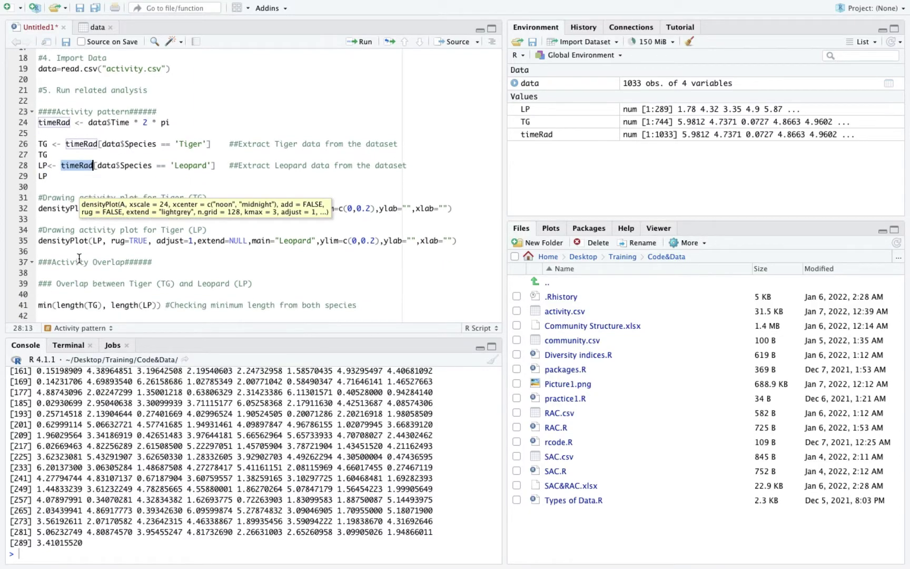
Step: Review the tiger densityPlot call and run it on TG with rug=TRUE, adjust=1, extend=NULL, main="Tiger" and ylim=c(0,0.2)
click(68, 208)
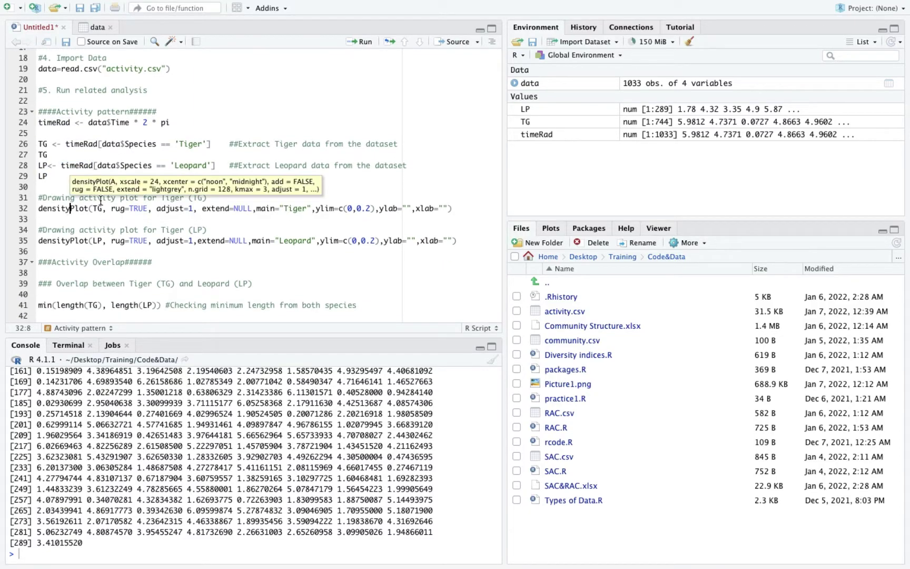
click(159, 230)
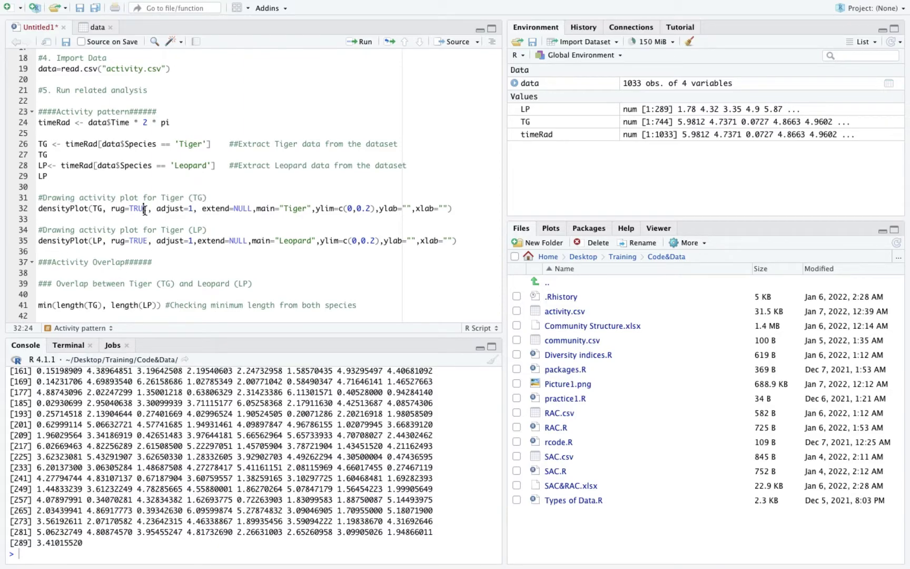
scroll(132, 223, down, 1)
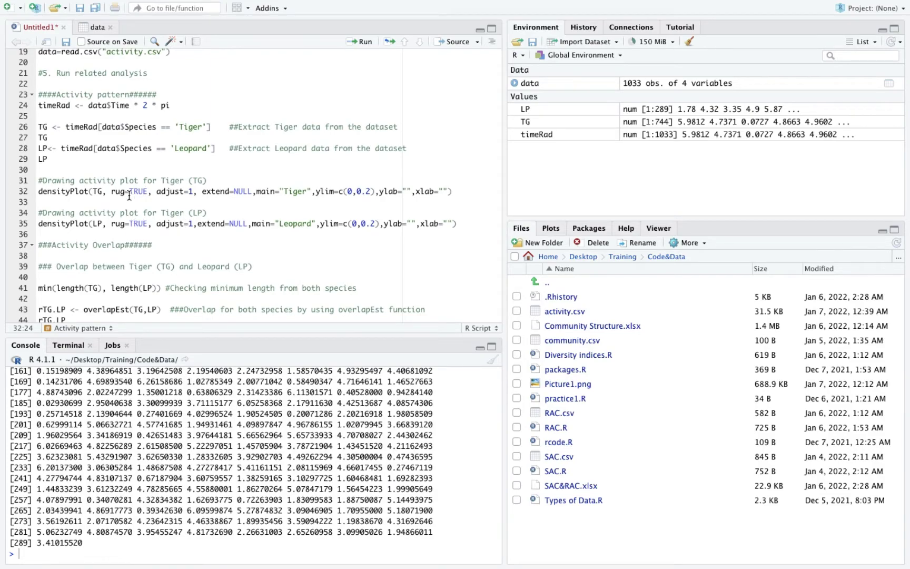
drag(40, 191, 88, 193)
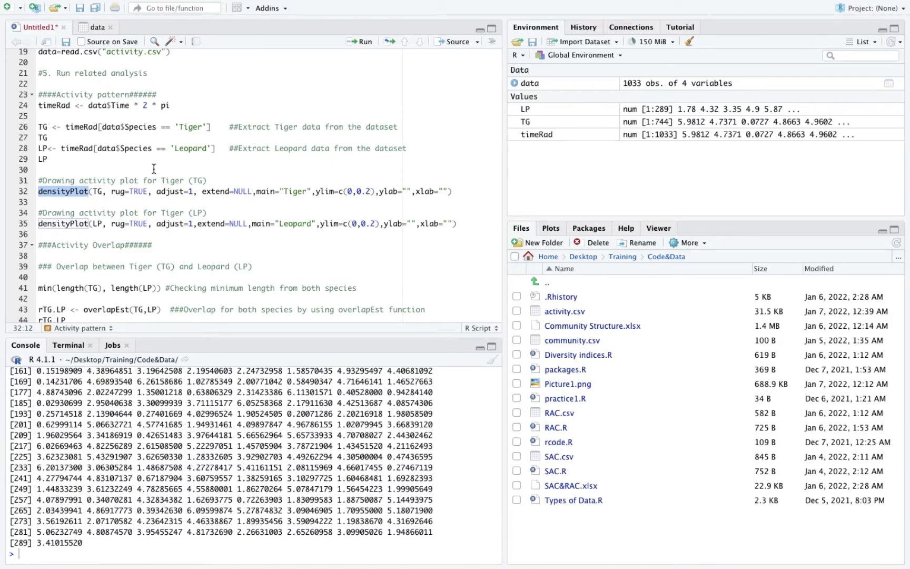
double_click(97, 192)
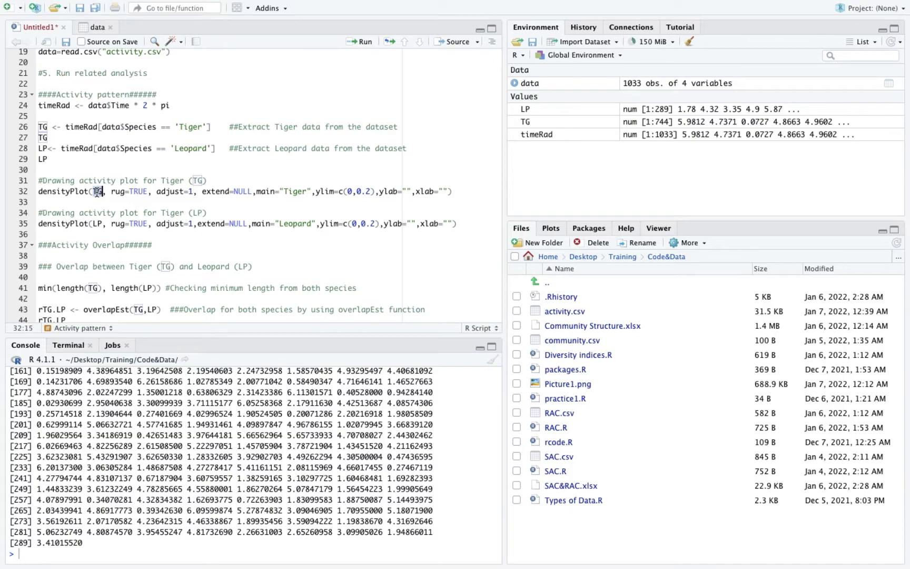
click(74, 191)
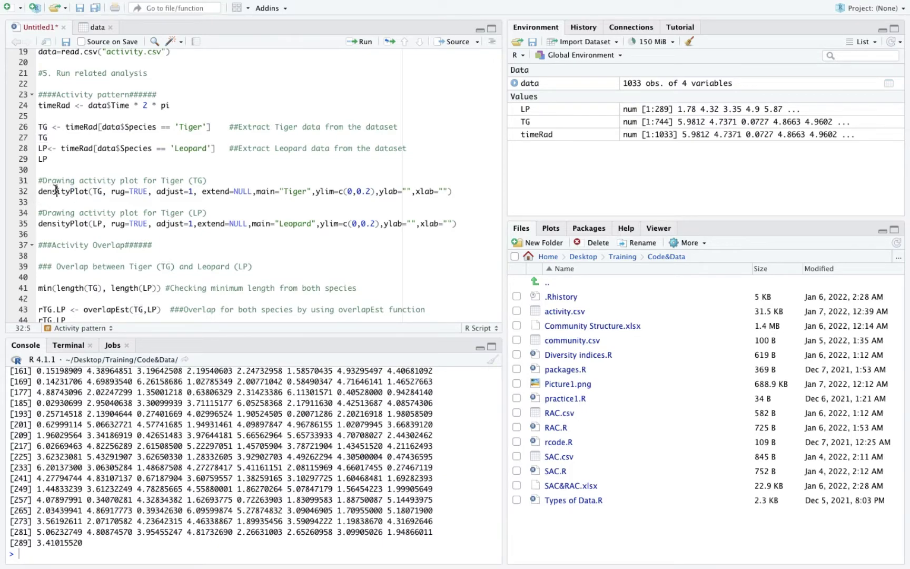
click(100, 191)
click(363, 42)
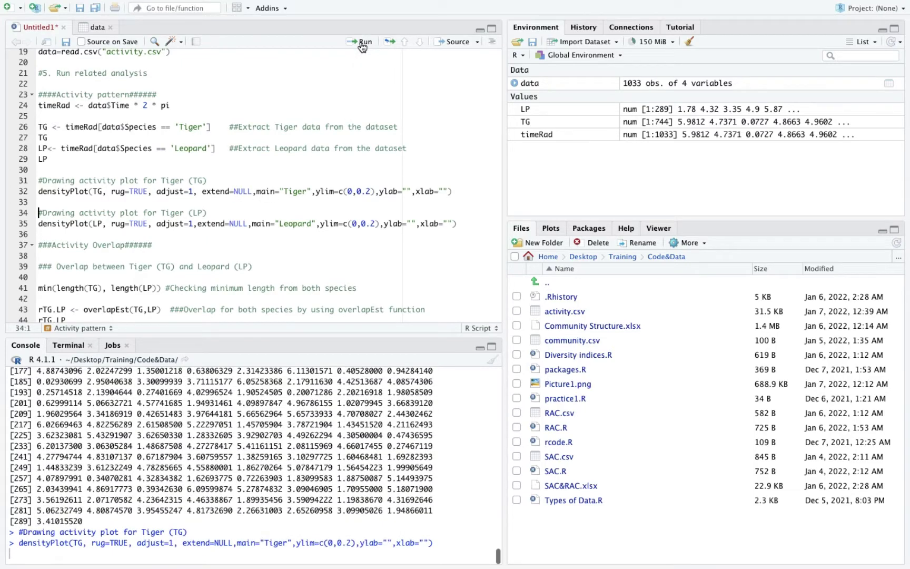